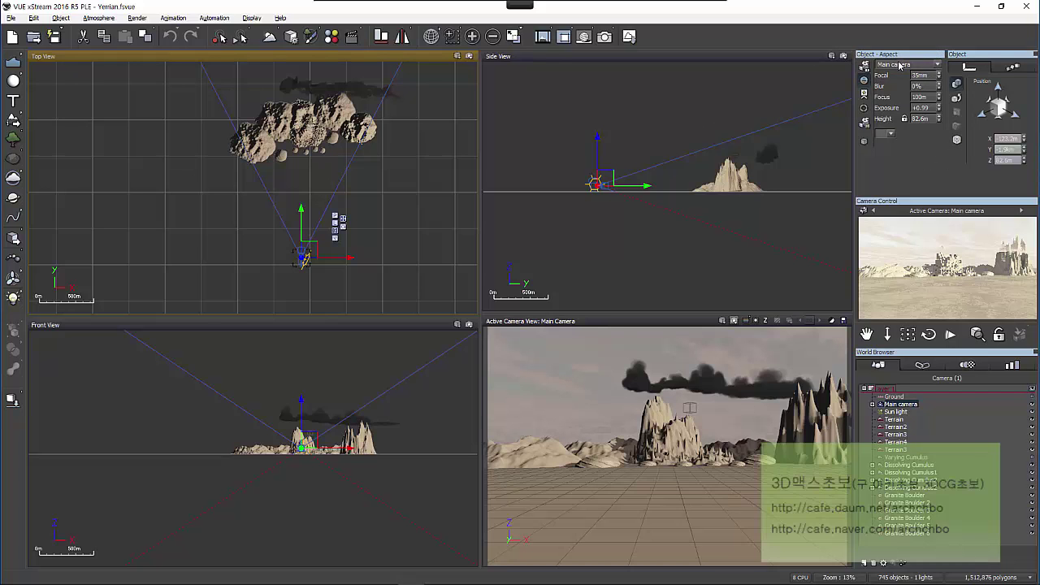
# Switch the active camera from the Main camera to the Top camera.
pyautogui.click(899, 64)
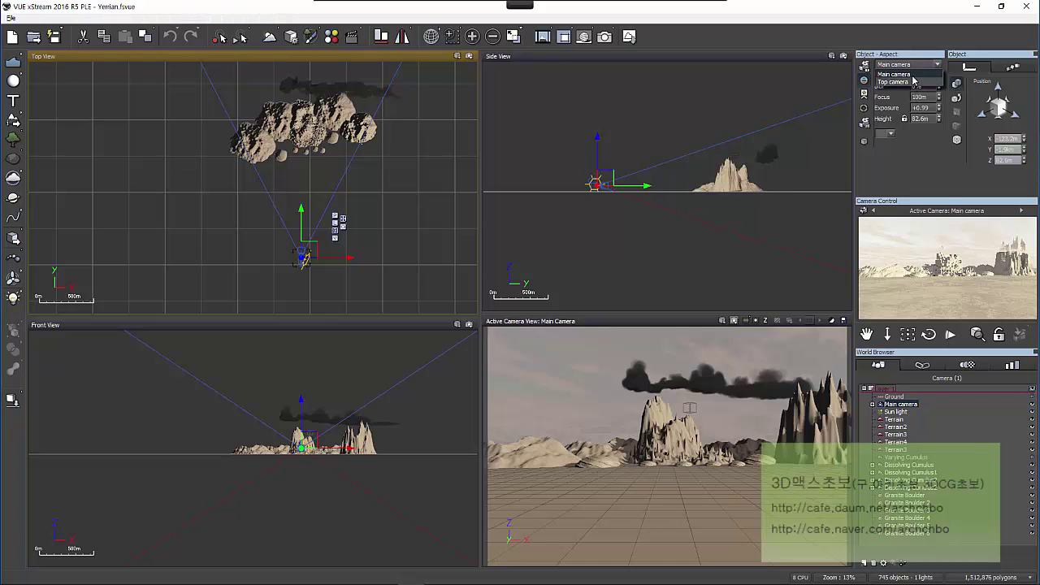
pyautogui.click(908, 75)
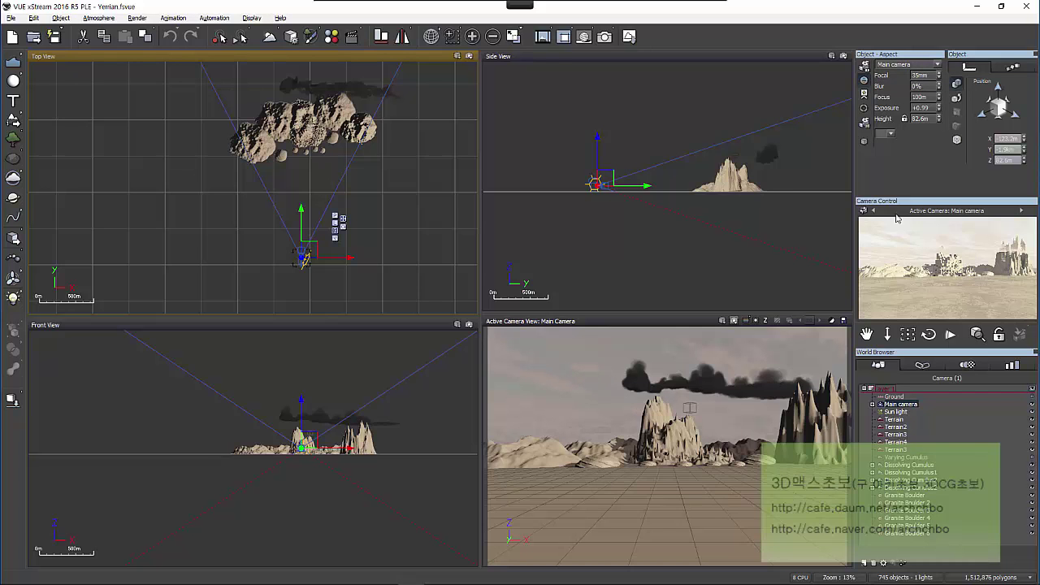
pyautogui.click(937, 65)
pyautogui.click(894, 86)
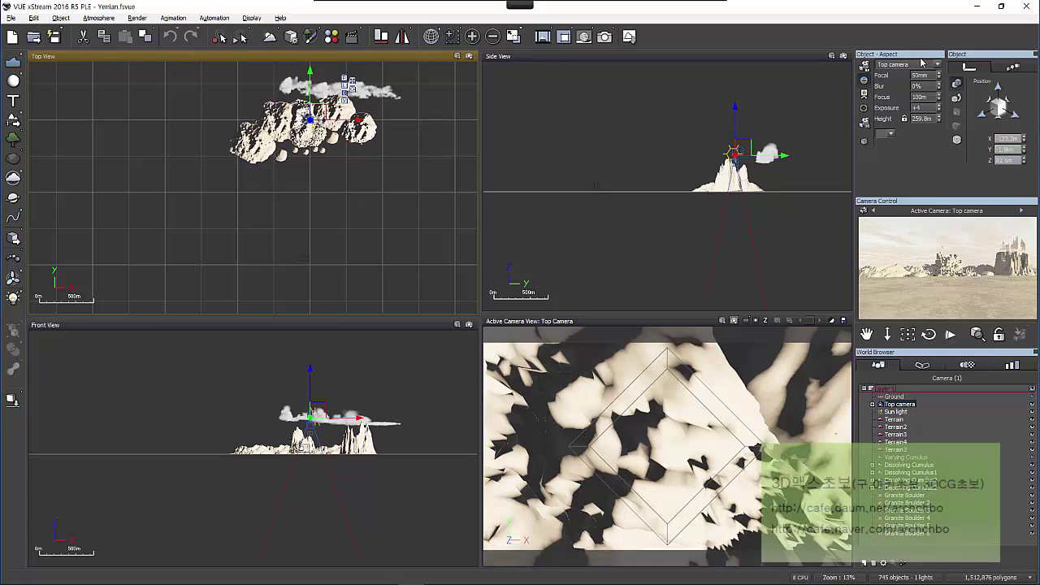
pyautogui.click(921, 62)
pyautogui.click(920, 74)
pyautogui.moveTo(372, 152); pyautogui.dragTo(132, 224, button='right')
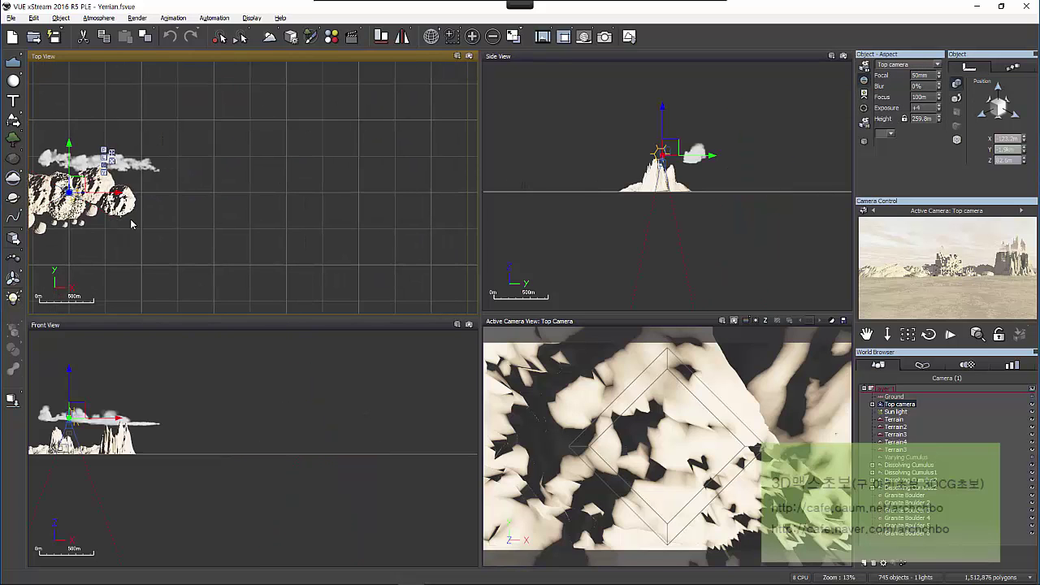
pyautogui.moveTo(482, 5)
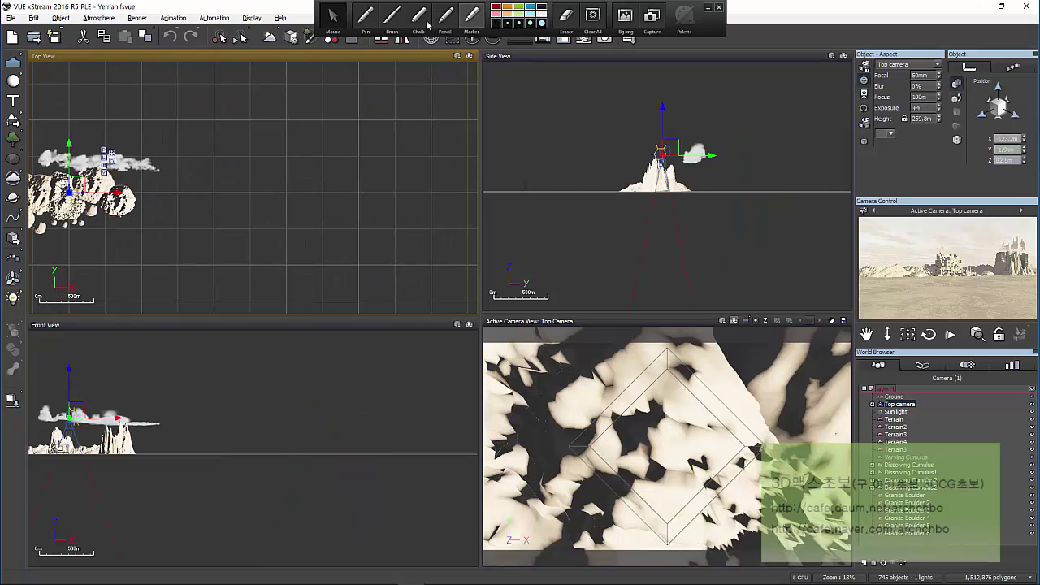
pyautogui.click(364, 15)
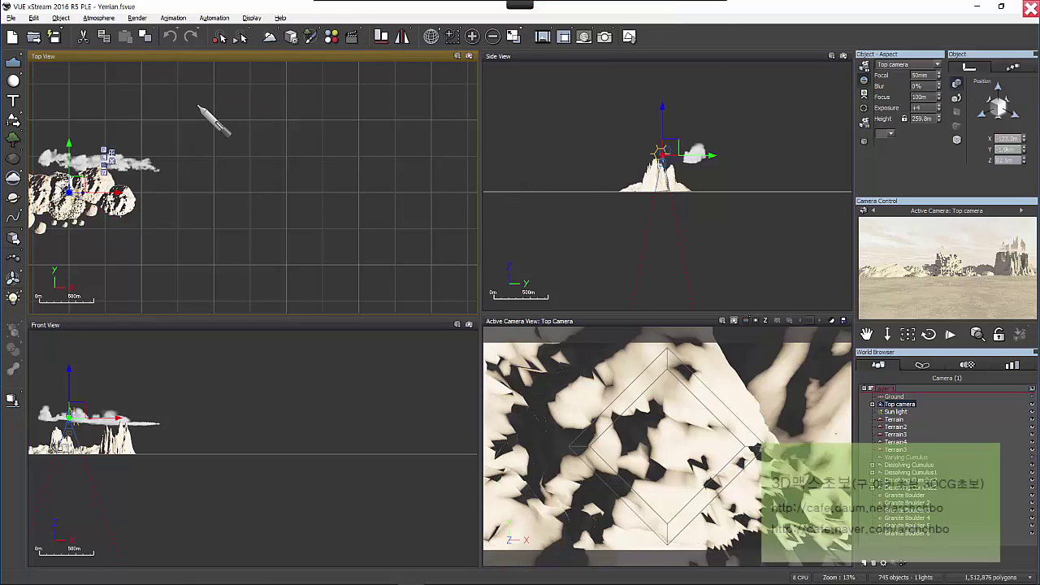
pyautogui.moveTo(194, 95)
pyautogui.mouseDown()
pyautogui.moveTo(215, 123)
pyautogui.moveTo(217, 99)
pyautogui.moveTo(220, 121)
pyautogui.moveTo(260, 122)
pyautogui.mouseUp()
pyautogui.moveTo(192, 128); pyautogui.dragTo(285, 99)
pyautogui.moveTo(482, 4)
pyautogui.click(595, 16)
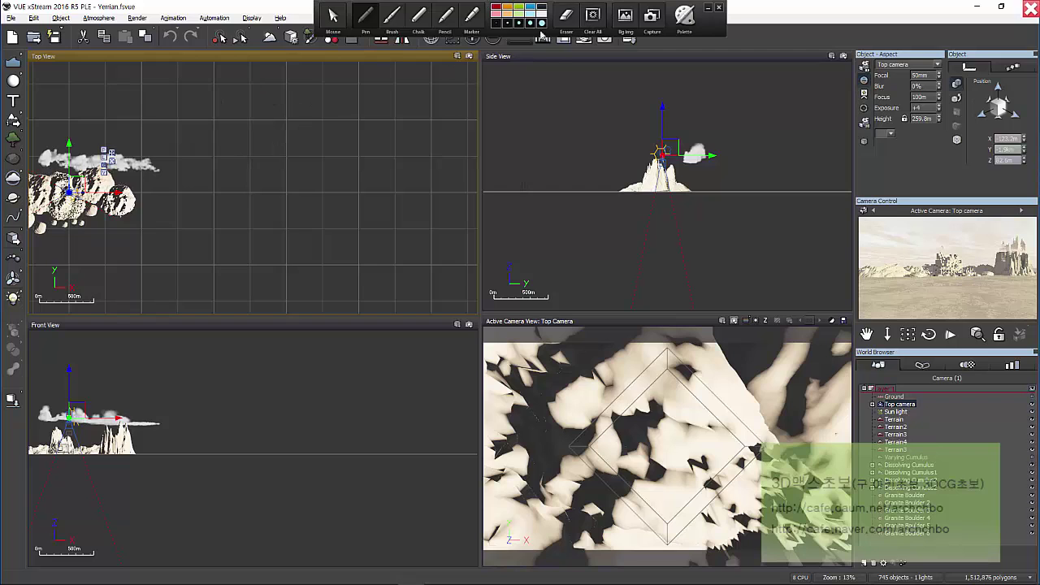
# Handwrite an on-screen note on Focal as the camera's focal length, covering the zoom in and zoom out cases.
pyautogui.moveTo(188, 104); pyautogui.dragTo(187, 136)
pyautogui.moveTo(190, 104)
pyautogui.mouseDown()
pyautogui.moveTo(187, 140)
pyautogui.moveTo(205, 116)
pyautogui.mouseUp()
pyautogui.moveTo(213, 121); pyautogui.dragTo(234, 127)
pyautogui.moveTo(254, 115)
pyautogui.mouseDown()
pyautogui.moveTo(245, 109)
pyautogui.moveTo(259, 125)
pyautogui.mouseUp()
pyautogui.moveTo(268, 93)
pyautogui.mouseDown()
pyautogui.moveTo(271, 124)
pyautogui.moveTo(316, 113)
pyautogui.mouseUp()
pyautogui.moveTo(325, 97)
pyautogui.mouseDown()
pyautogui.moveTo(353, 116)
pyautogui.moveTo(392, 87)
pyautogui.moveTo(410, 111)
pyautogui.moveTo(403, 104)
pyautogui.moveTo(435, 93)
pyautogui.moveTo(449, 102)
pyautogui.moveTo(466, 80)
pyautogui.moveTo(472, 95)
pyautogui.moveTo(489, 97)
pyautogui.moveTo(548, 74)
pyautogui.moveTo(554, 99)
pyautogui.mouseUp()
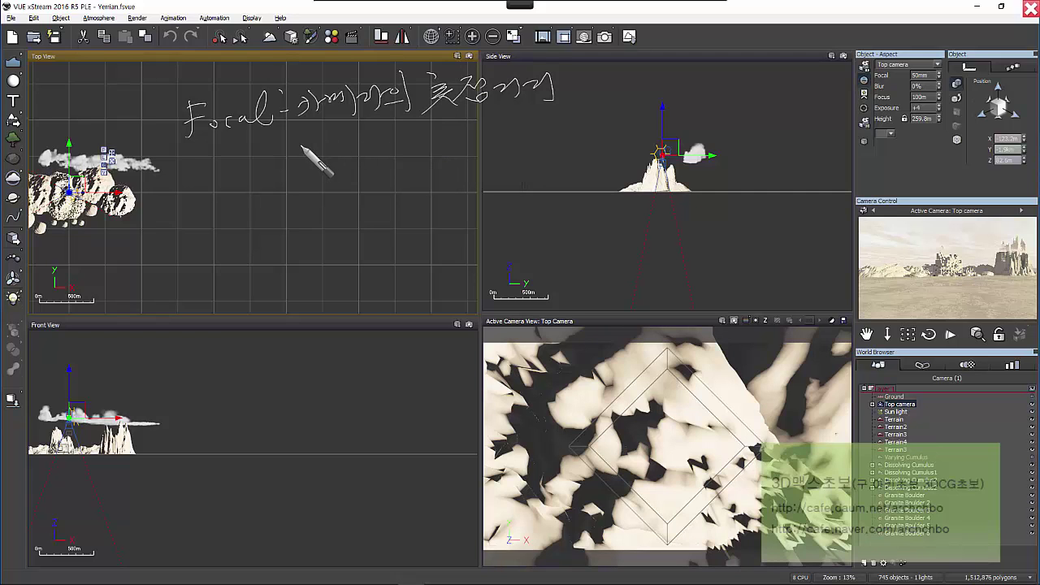
pyautogui.moveTo(255, 149); pyautogui.dragTo(279, 154)
pyautogui.moveTo(280, 146)
pyautogui.mouseDown()
pyautogui.moveTo(260, 167)
pyautogui.moveTo(359, 150)
pyautogui.moveTo(345, 146)
pyautogui.moveTo(361, 134)
pyautogui.moveTo(382, 150)
pyautogui.moveTo(427, 124)
pyautogui.moveTo(446, 135)
pyautogui.moveTo(483, 124)
pyautogui.moveTo(500, 132)
pyautogui.moveTo(576, 108)
pyautogui.moveTo(582, 95)
pyautogui.moveTo(588, 111)
pyautogui.moveTo(628, 111)
pyautogui.moveTo(660, 87)
pyautogui.moveTo(662, 101)
pyautogui.moveTo(688, 91)
pyautogui.moveTo(707, 107)
pyautogui.moveTo(762, 73)
pyautogui.moveTo(744, 95)
pyautogui.moveTo(836, 91)
pyautogui.moveTo(911, 64)
pyautogui.mouseUp()
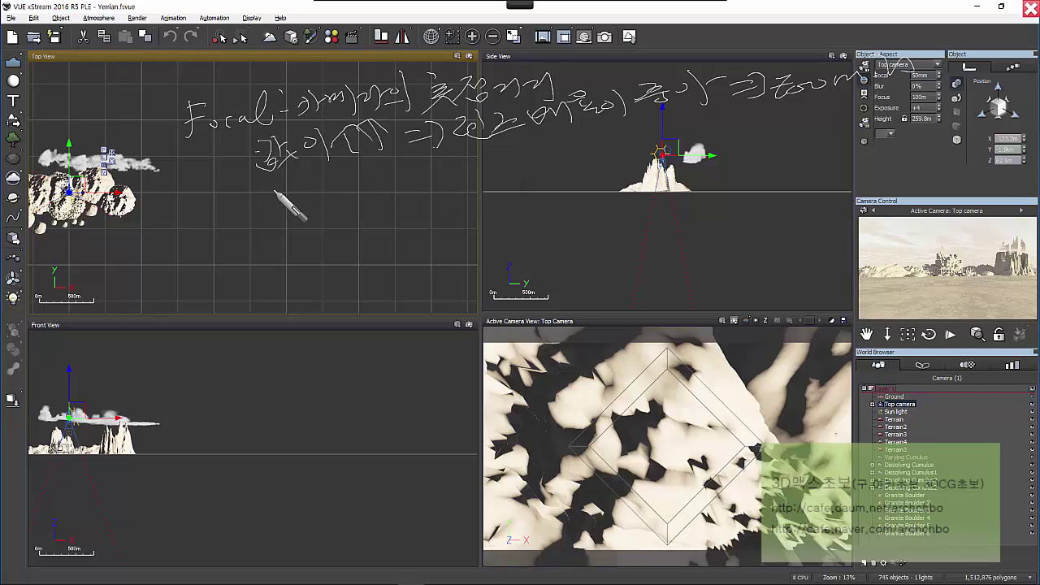
pyautogui.moveTo(266, 184)
pyautogui.mouseDown()
pyautogui.moveTo(291, 175)
pyautogui.moveTo(289, 201)
pyautogui.moveTo(327, 185)
pyautogui.moveTo(365, 187)
pyautogui.moveTo(389, 166)
pyautogui.moveTo(395, 179)
pyautogui.moveTo(469, 173)
pyautogui.moveTo(496, 152)
pyautogui.moveTo(500, 163)
pyautogui.moveTo(536, 163)
pyautogui.moveTo(630, 131)
pyautogui.moveTo(682, 129)
pyautogui.moveTo(661, 123)
pyautogui.moveTo(689, 122)
pyautogui.moveTo(655, 126)
pyautogui.moveTo(688, 149)
pyautogui.moveTo(712, 111)
pyautogui.moveTo(736, 116)
pyautogui.moveTo(738, 139)
pyautogui.moveTo(772, 116)
pyautogui.moveTo(809, 129)
pyautogui.moveTo(819, 120)
pyautogui.moveTo(885, 125)
pyautogui.moveTo(919, 87)
pyautogui.moveTo(975, 79)
pyautogui.moveTo(983, 121)
pyautogui.mouseUp()
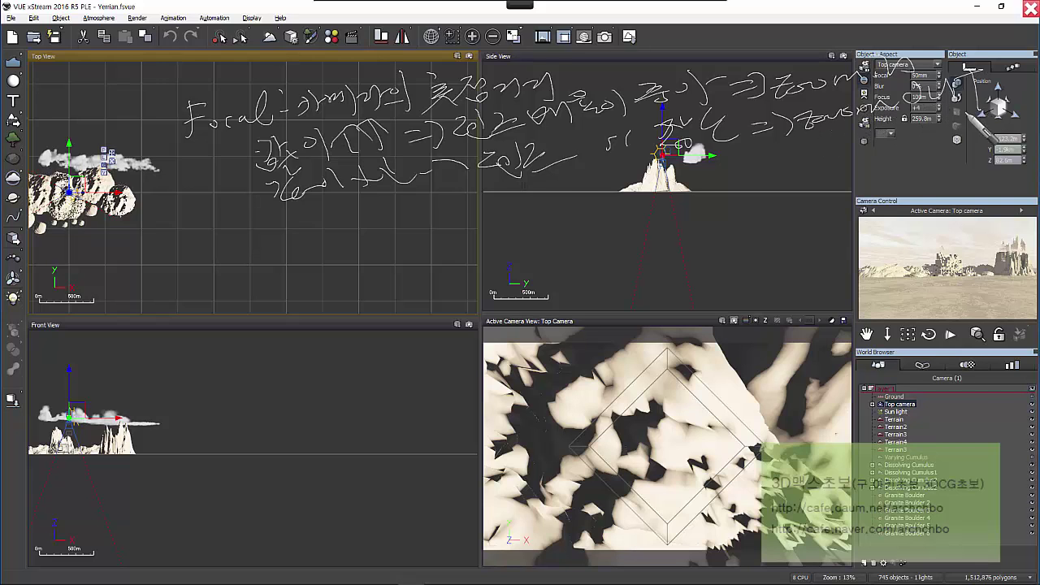
# Handwrite the focal range 24 to 35 mm, underline and circle the values, and erase all annotations.
pyautogui.moveTo(380, 242)
pyautogui.mouseDown()
pyautogui.moveTo(400, 226)
pyautogui.moveTo(396, 248)
pyautogui.moveTo(390, 242)
pyautogui.moveTo(442, 234)
pyautogui.moveTo(465, 207)
pyautogui.moveTo(522, 203)
pyautogui.moveTo(538, 215)
pyautogui.moveTo(682, 216)
pyautogui.moveTo(690, 227)
pyautogui.moveTo(761, 192)
pyautogui.moveTo(769, 204)
pyautogui.moveTo(850, 186)
pyautogui.mouseUp()
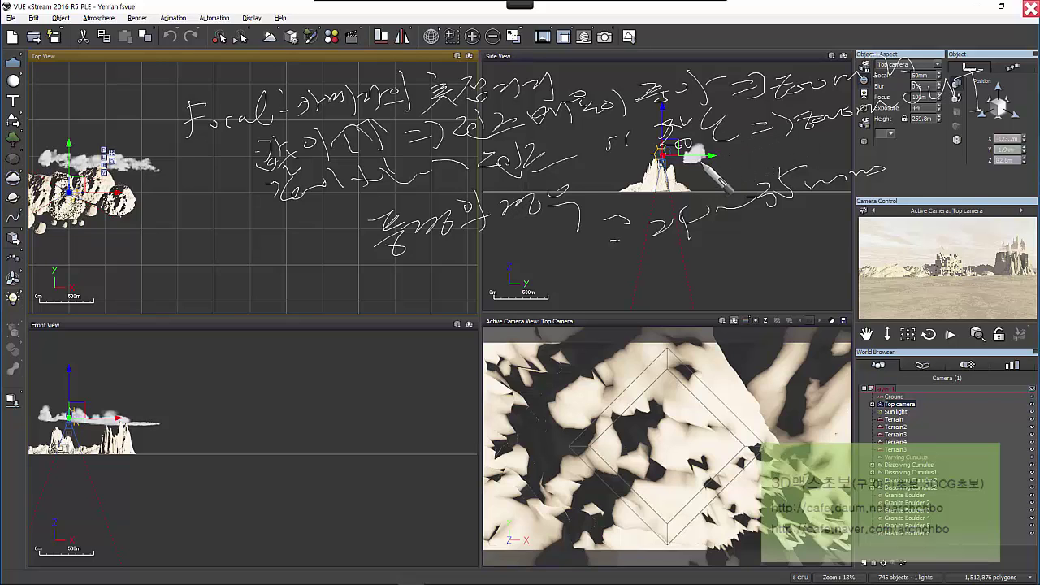
pyautogui.moveTo(649, 256); pyautogui.dragTo(699, 243)
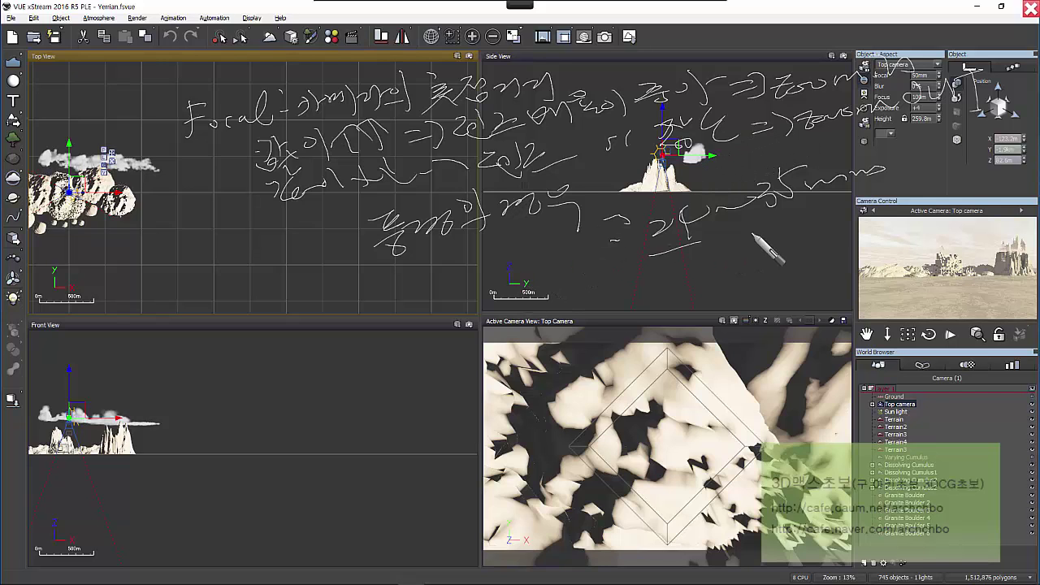
pyautogui.moveTo(851, 193)
pyautogui.mouseDown()
pyautogui.moveTo(854, 147)
pyautogui.moveTo(824, 199)
pyautogui.mouseUp()
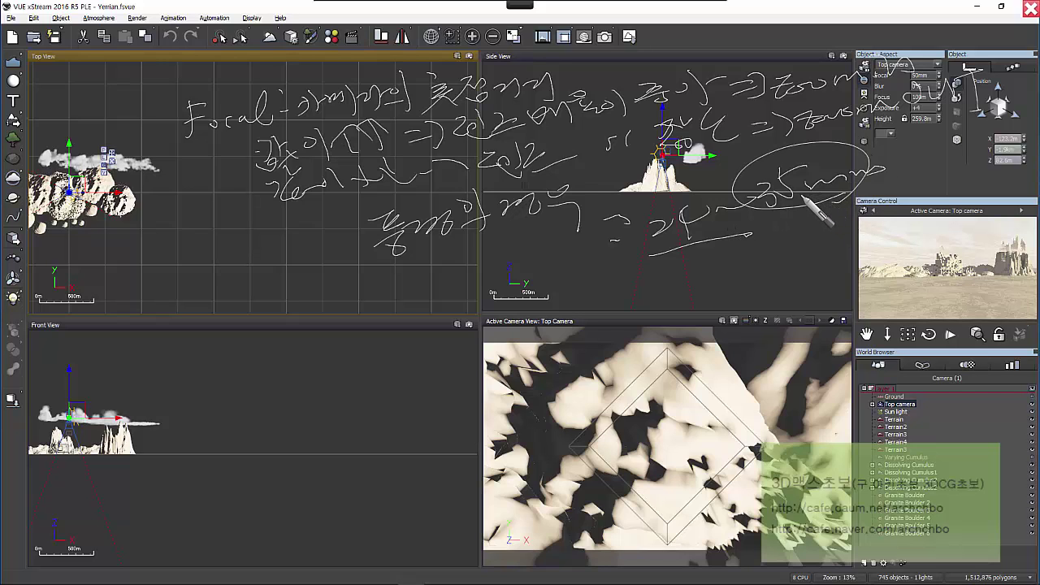
pyautogui.moveTo(705, 270)
pyautogui.mouseDown()
pyautogui.moveTo(761, 264)
pyautogui.moveTo(739, 292)
pyautogui.moveTo(796, 289)
pyautogui.moveTo(813, 253)
pyautogui.moveTo(804, 276)
pyautogui.mouseUp()
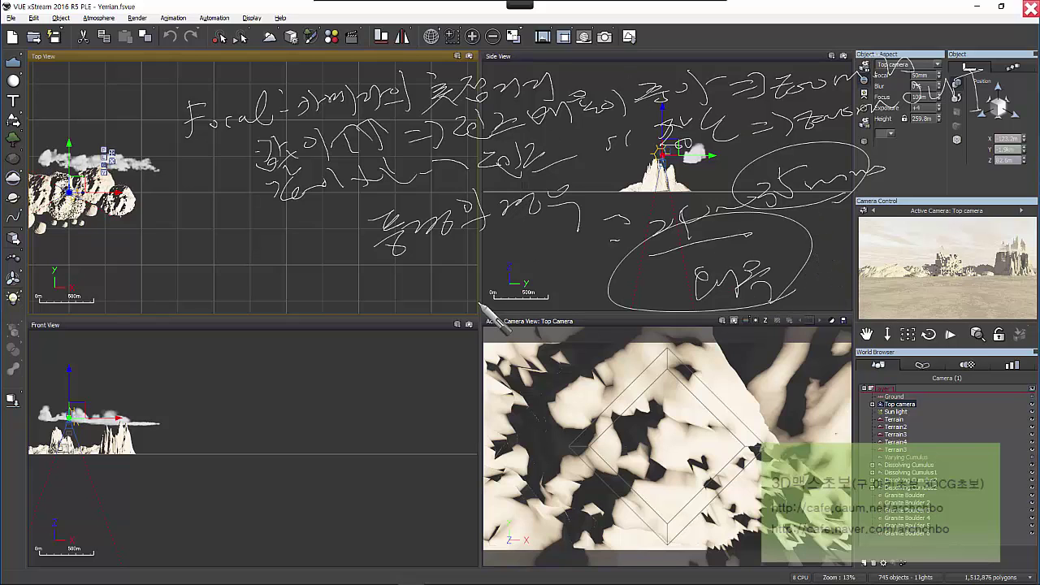
pyautogui.moveTo(336, 11)
pyautogui.click(592, 14)
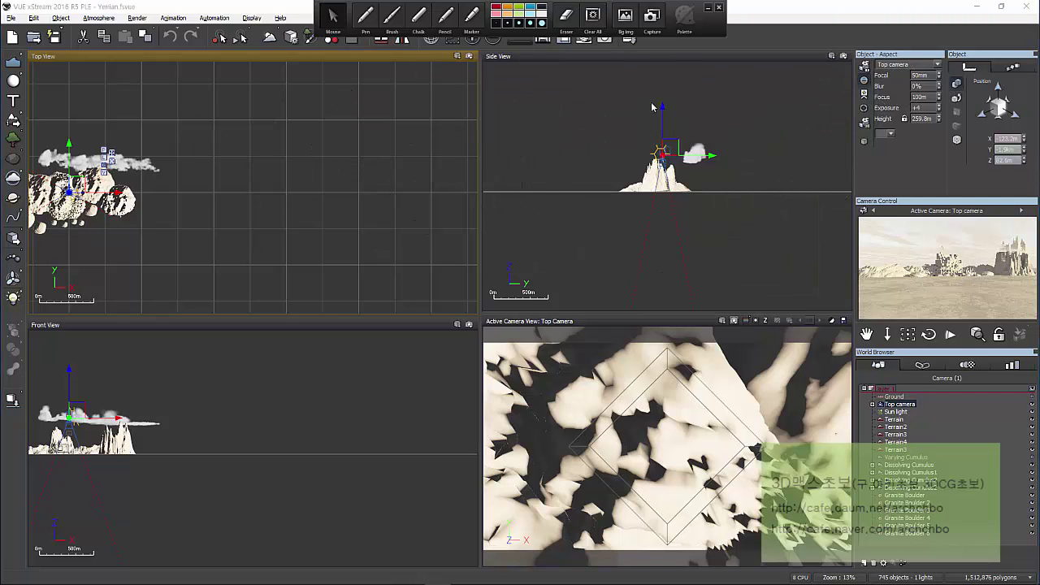
# Make the Main camera active and set its focal length to 20 mm.
pyautogui.click(936, 64)
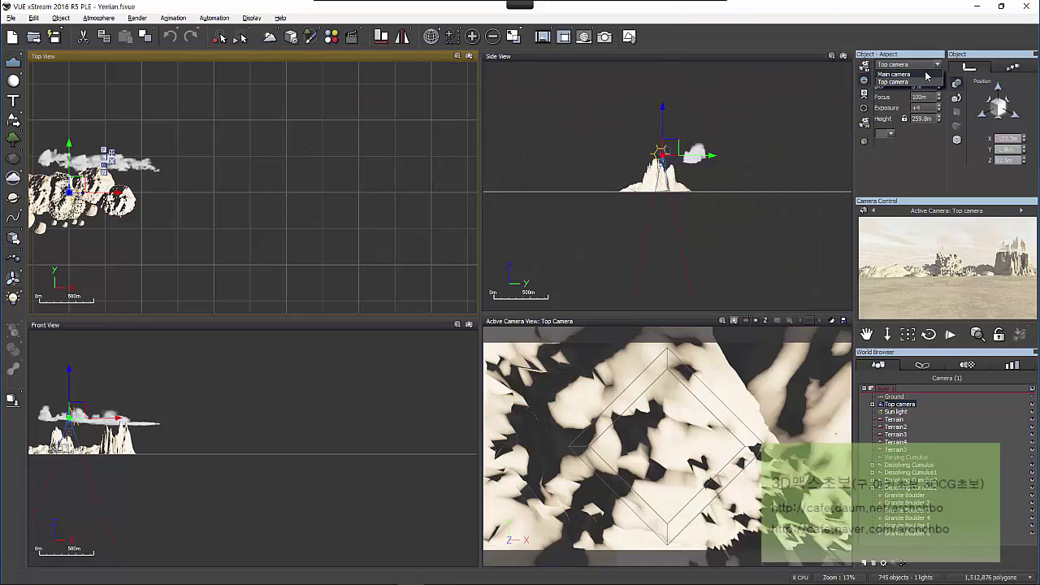
pyautogui.click(901, 82)
pyautogui.doubleClick(922, 74)
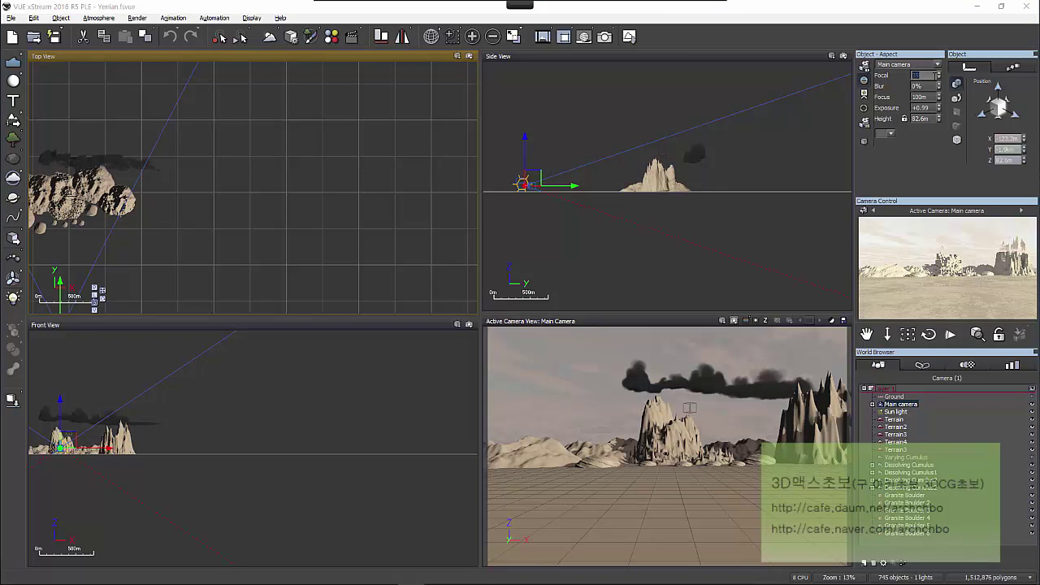
pyautogui.write('20')
pyautogui.press('Return')
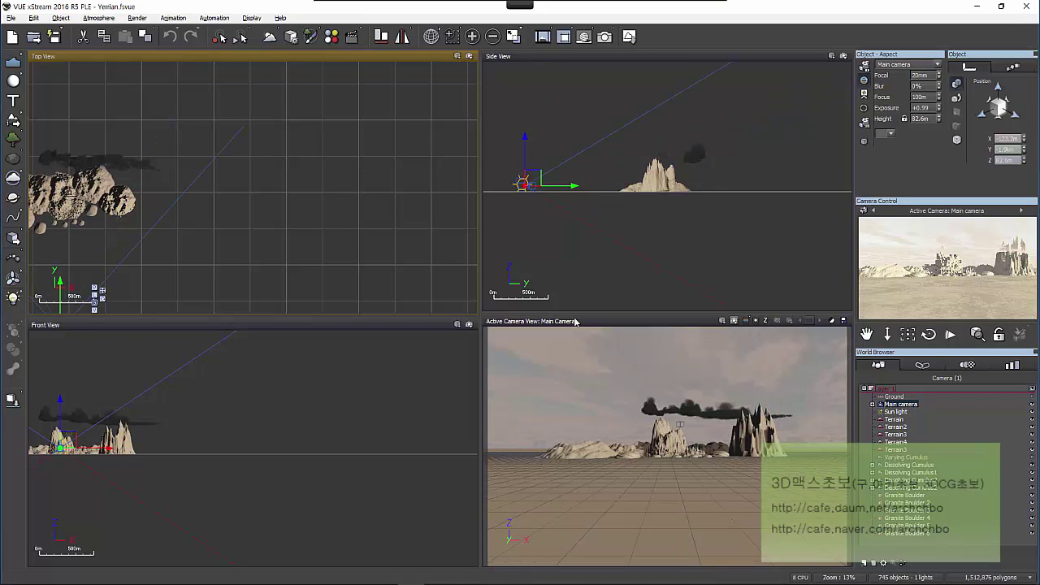
# Try focal lengths of 30 mm, 34 mm and 40 mm on the Main camera.
pyautogui.doubleClick(931, 75)
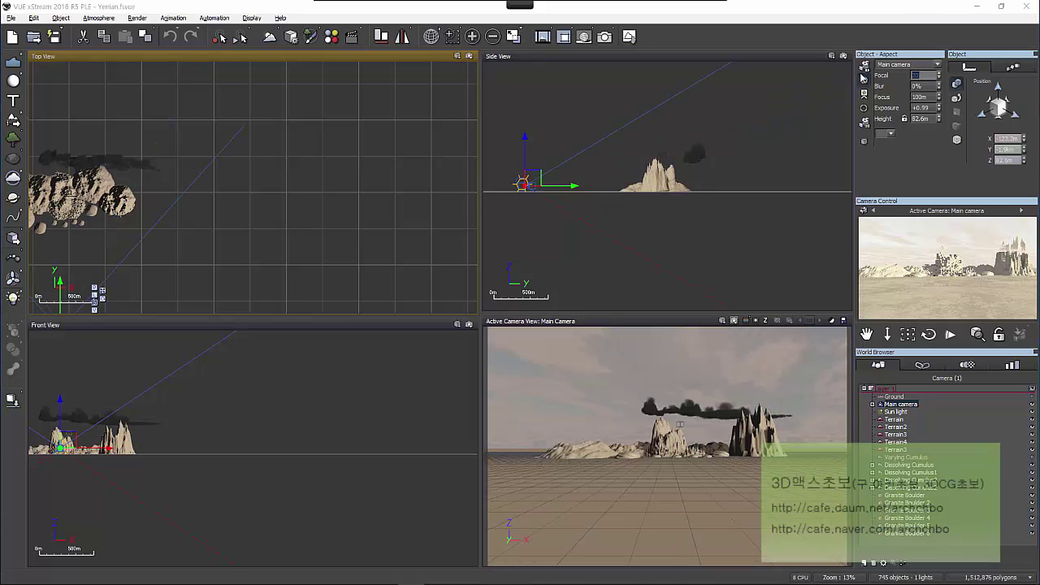
pyautogui.write('30')
pyautogui.press('Return')
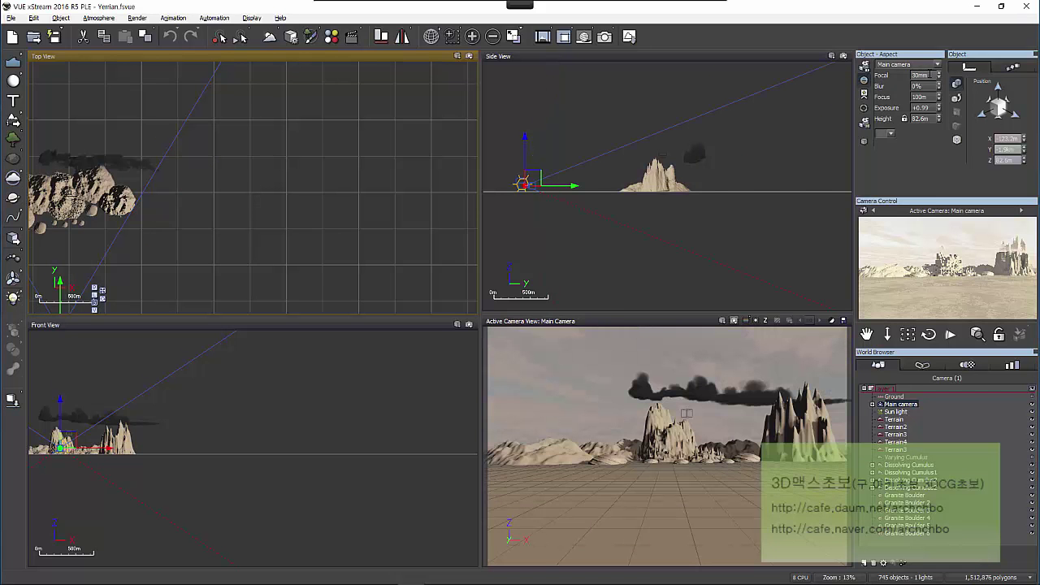
pyautogui.moveTo(909, 74); pyautogui.dragTo(878, 78)
pyautogui.write('3')
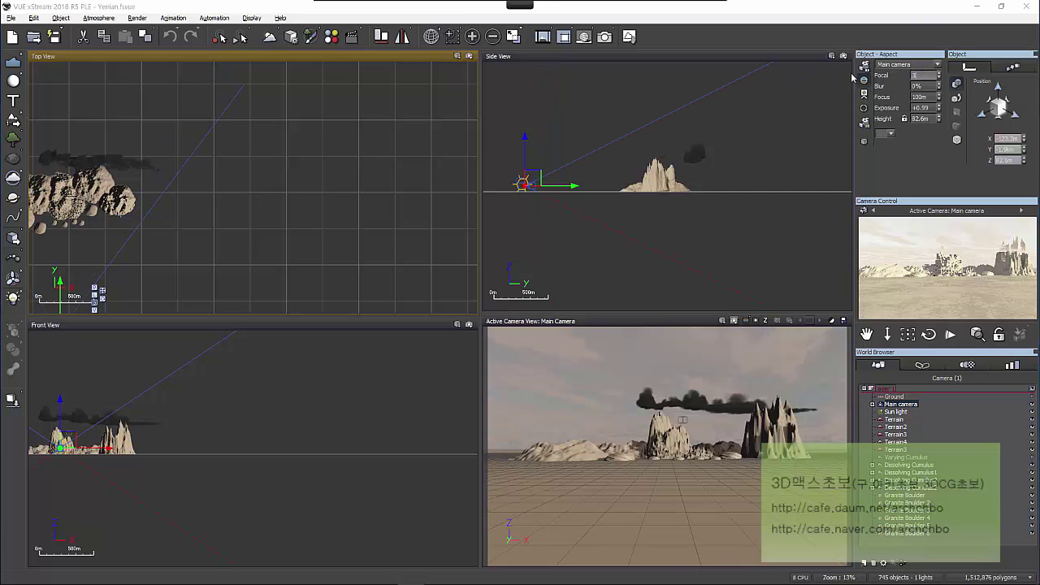
pyautogui.write('4')
pyautogui.press('Return')
pyautogui.write('4')
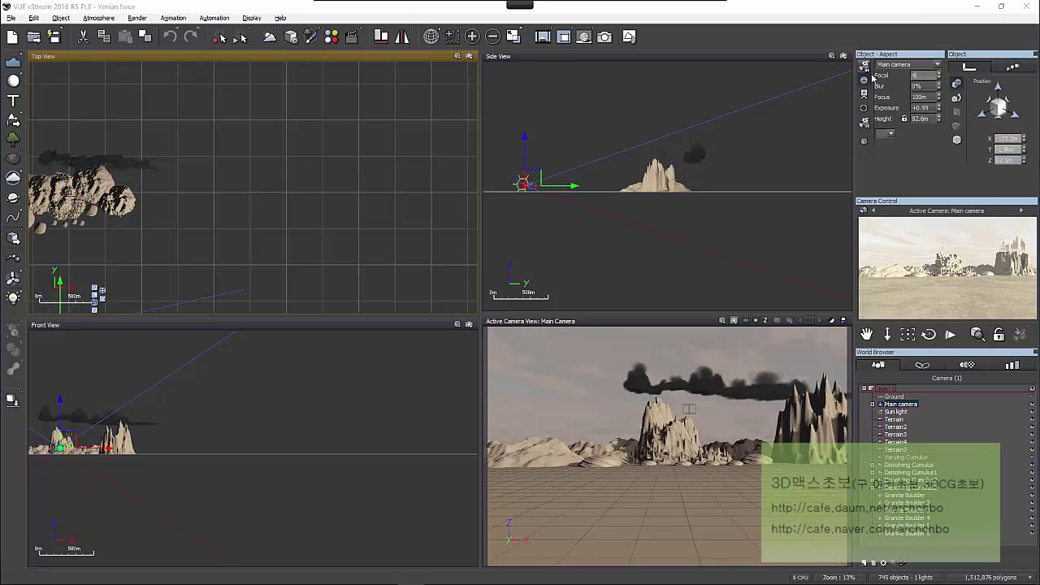
pyautogui.write('0')
pyautogui.press('Return')
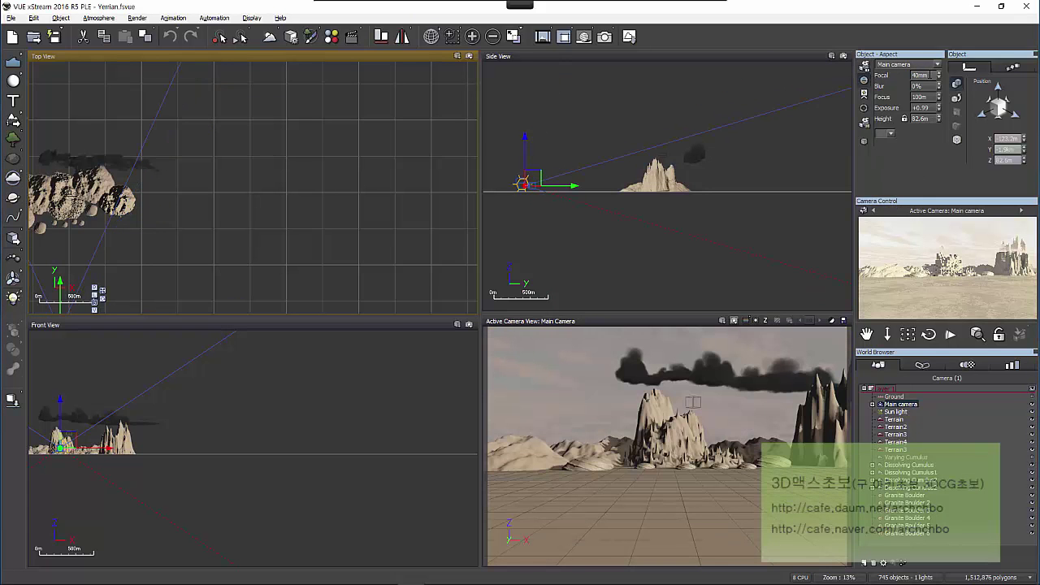
# Set the Main camera's focal length to 35 mm.
pyautogui.click(916, 74)
pyautogui.write('35')
pyautogui.press('Return')
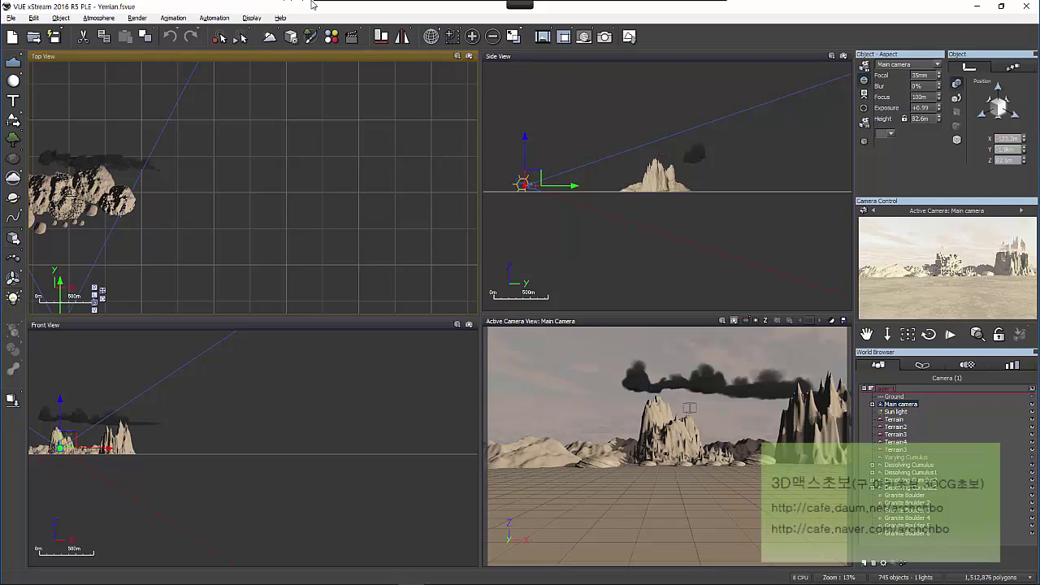
# Handwrite an on-screen note explaining the Blur setting and how it is used together with Focus.
pyautogui.click(364, 12)
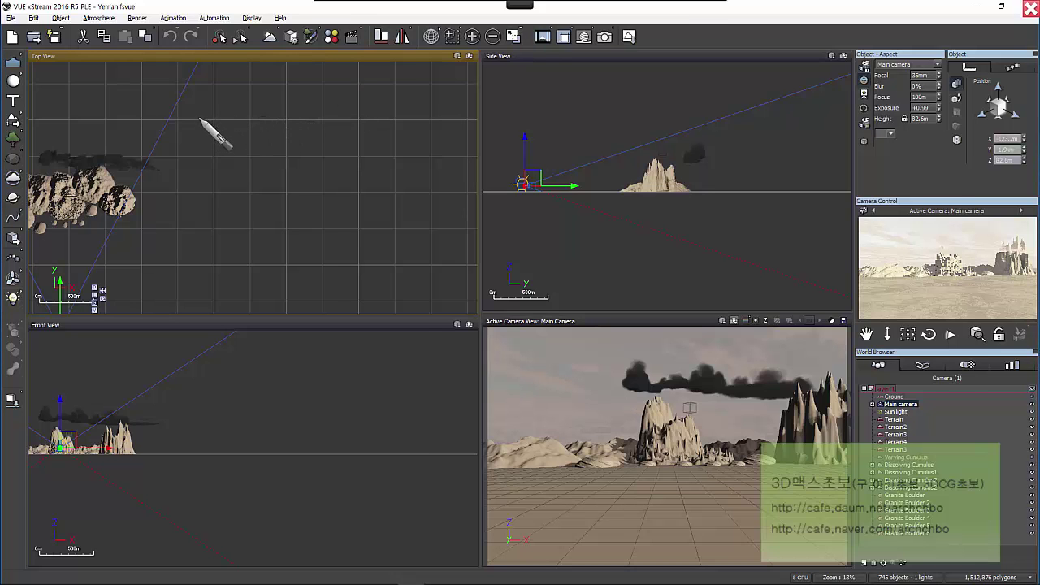
pyautogui.moveTo(195, 113)
pyautogui.mouseDown()
pyautogui.moveTo(196, 145)
pyautogui.moveTo(280, 102)
pyautogui.moveTo(292, 123)
pyautogui.moveTo(313, 110)
pyautogui.moveTo(323, 129)
pyautogui.moveTo(401, 125)
pyautogui.mouseUp()
pyautogui.click(304, 104)
pyautogui.moveTo(234, 184)
pyautogui.mouseDown()
pyautogui.moveTo(304, 174)
pyautogui.moveTo(342, 177)
pyautogui.moveTo(348, 159)
pyautogui.moveTo(340, 176)
pyautogui.moveTo(367, 171)
pyautogui.moveTo(407, 144)
pyautogui.moveTo(434, 149)
pyautogui.moveTo(442, 166)
pyautogui.moveTo(451, 140)
pyautogui.moveTo(498, 173)
pyautogui.mouseUp()
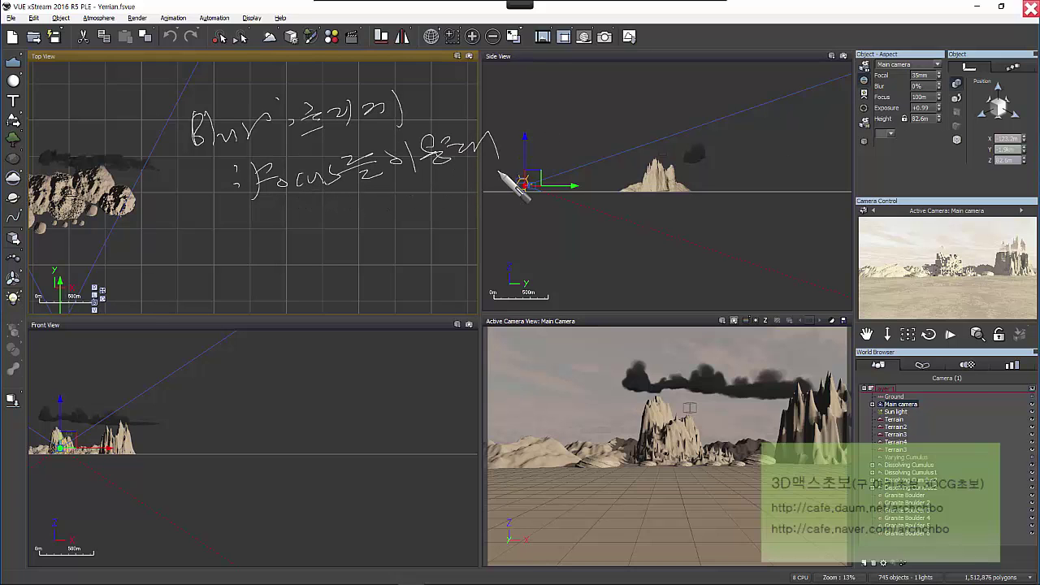
pyautogui.moveTo(538, 137)
pyautogui.mouseDown()
pyautogui.moveTo(767, 89)
pyautogui.moveTo(775, 112)
pyautogui.moveTo(820, 85)
pyautogui.moveTo(781, 136)
pyautogui.mouseUp()
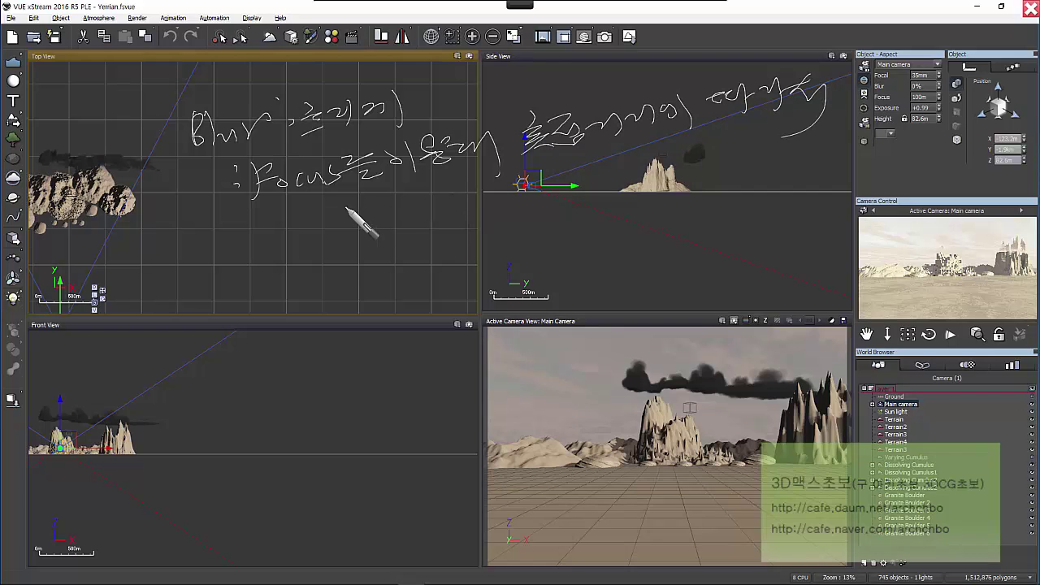
pyautogui.moveTo(341, 211)
pyautogui.mouseDown()
pyautogui.moveTo(509, 210)
pyautogui.moveTo(582, 173)
pyautogui.moveTo(571, 186)
pyautogui.moveTo(613, 186)
pyautogui.moveTo(639, 163)
pyautogui.moveTo(676, 165)
pyautogui.moveTo(771, 148)
pyautogui.mouseUp()
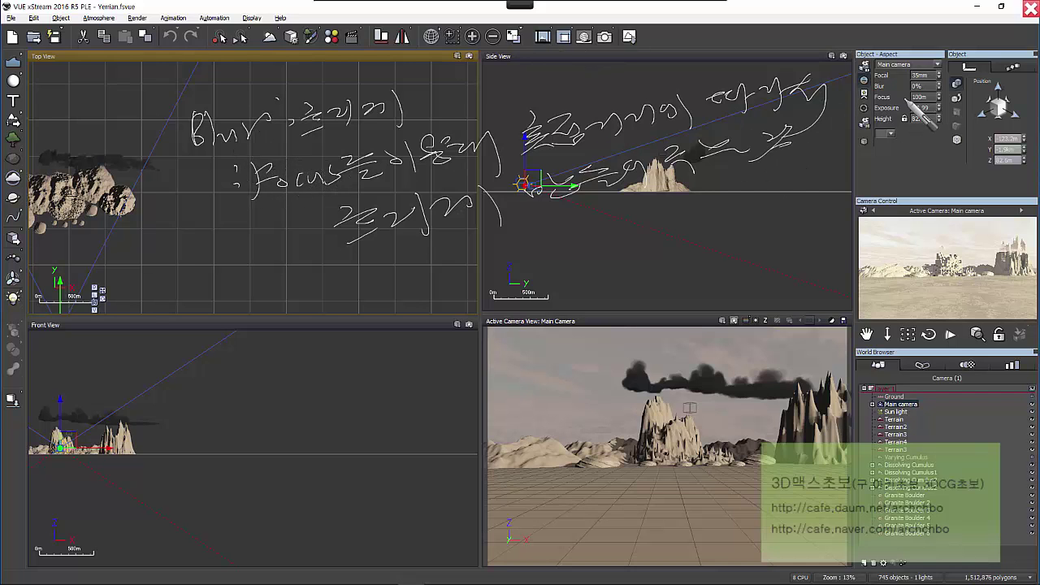
# Circle the Blur and Focus settings, add one more handwritten line below the note, and erase all annotations.
pyautogui.moveTo(909, 95)
pyautogui.mouseDown()
pyautogui.moveTo(898, 91)
pyautogui.moveTo(934, 77)
pyautogui.moveTo(863, 80)
pyautogui.moveTo(851, 94)
pyautogui.mouseUp()
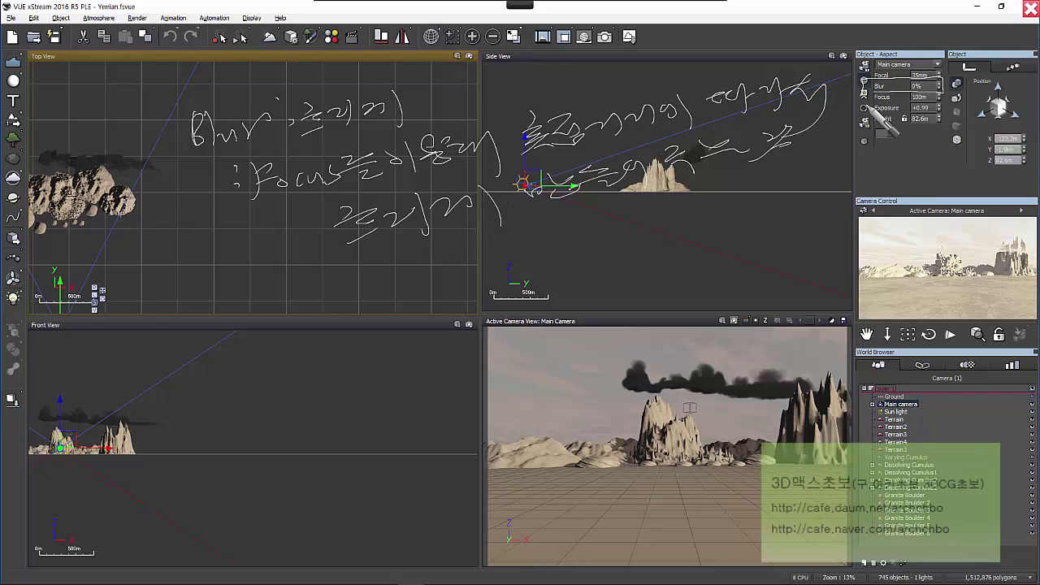
pyautogui.moveTo(905, 103)
pyautogui.mouseDown()
pyautogui.moveTo(939, 98)
pyautogui.moveTo(894, 86)
pyautogui.moveTo(853, 97)
pyautogui.mouseUp()
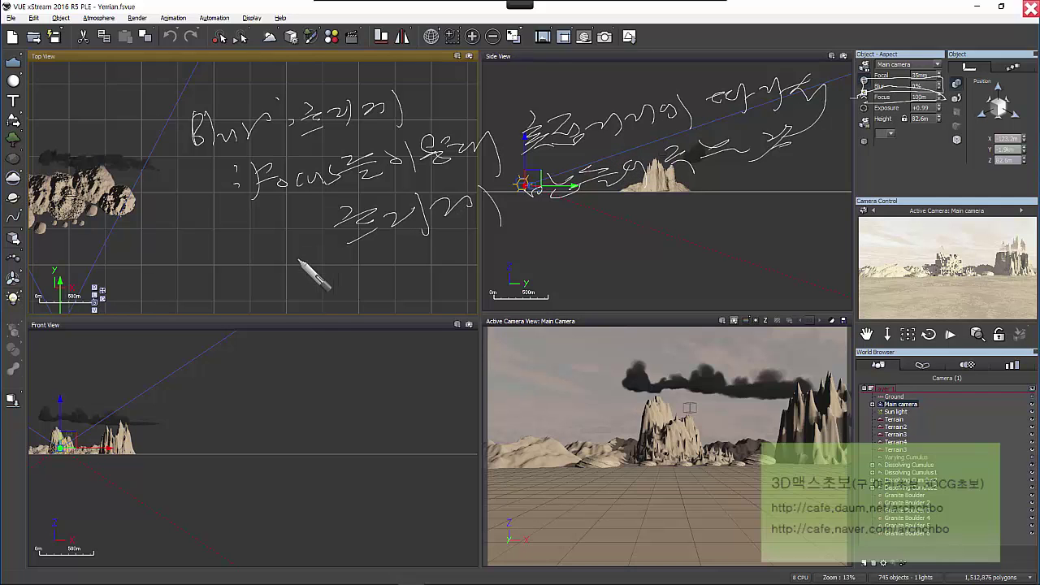
pyautogui.moveTo(282, 271)
pyautogui.mouseDown()
pyautogui.moveTo(312, 294)
pyautogui.moveTo(332, 301)
pyautogui.moveTo(377, 281)
pyautogui.moveTo(360, 277)
pyautogui.moveTo(378, 299)
pyautogui.moveTo(417, 280)
pyautogui.moveTo(458, 285)
pyautogui.moveTo(468, 267)
pyautogui.moveTo(480, 277)
pyautogui.moveTo(499, 255)
pyautogui.moveTo(510, 264)
pyautogui.moveTo(587, 234)
pyautogui.moveTo(637, 240)
pyautogui.moveTo(661, 210)
pyautogui.moveTo(690, 219)
pyautogui.mouseUp()
pyautogui.press('Escape')
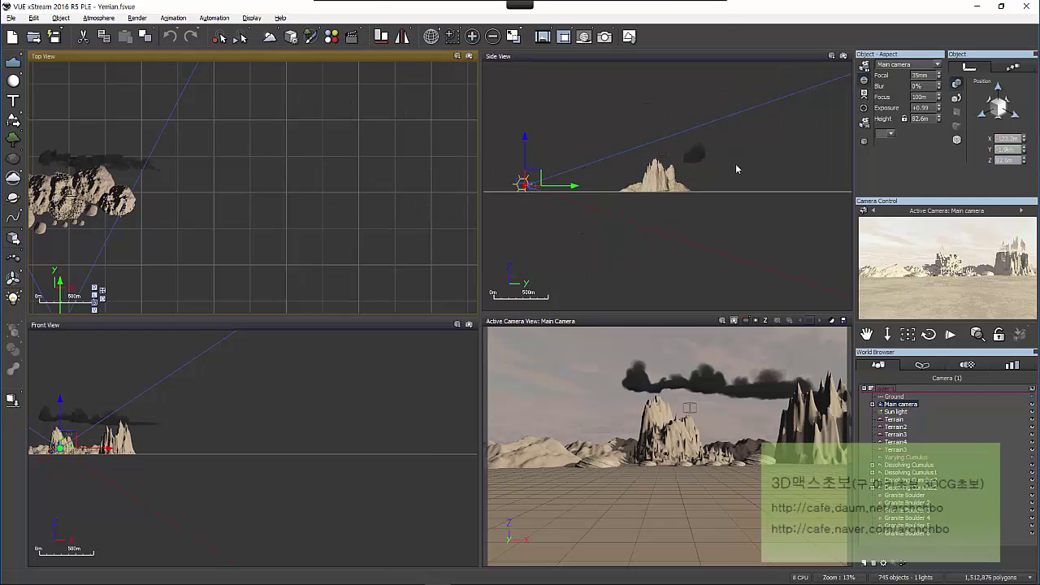
# Handwrite an on-screen note linking Focus with Blur, and circle both settings in the Main camera's properties.
pyautogui.click(363, 20)
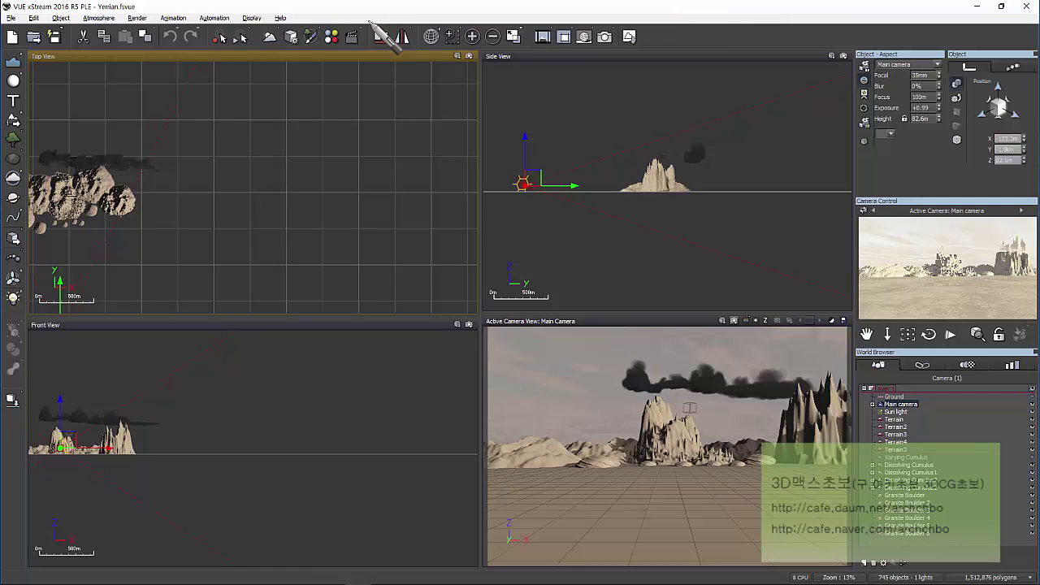
pyautogui.moveTo(225, 132)
pyautogui.mouseDown()
pyautogui.moveTo(289, 154)
pyautogui.moveTo(323, 137)
pyautogui.moveTo(417, 133)
pyautogui.moveTo(503, 101)
pyautogui.moveTo(656, 95)
pyautogui.moveTo(681, 75)
pyautogui.mouseUp()
pyautogui.moveTo(325, 180)
pyautogui.mouseDown()
pyautogui.moveTo(361, 167)
pyautogui.moveTo(391, 189)
pyautogui.moveTo(443, 167)
pyautogui.moveTo(469, 179)
pyautogui.moveTo(497, 154)
pyautogui.moveTo(538, 148)
pyautogui.moveTo(551, 158)
pyautogui.moveTo(577, 139)
pyautogui.moveTo(612, 154)
pyautogui.mouseUp()
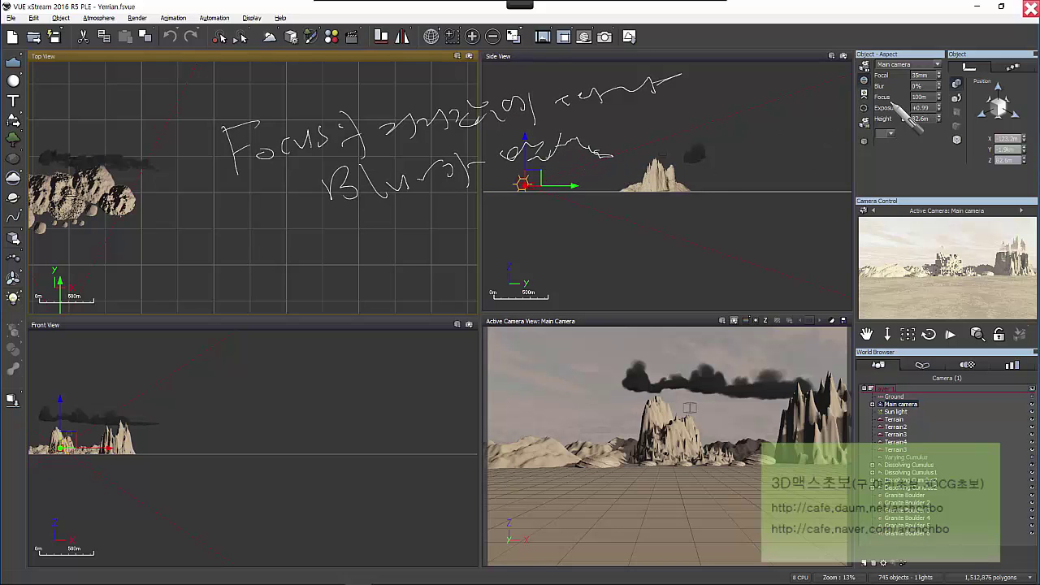
pyautogui.moveTo(892, 77)
pyautogui.mouseDown()
pyautogui.moveTo(885, 100)
pyautogui.moveTo(836, 94)
pyautogui.mouseUp()
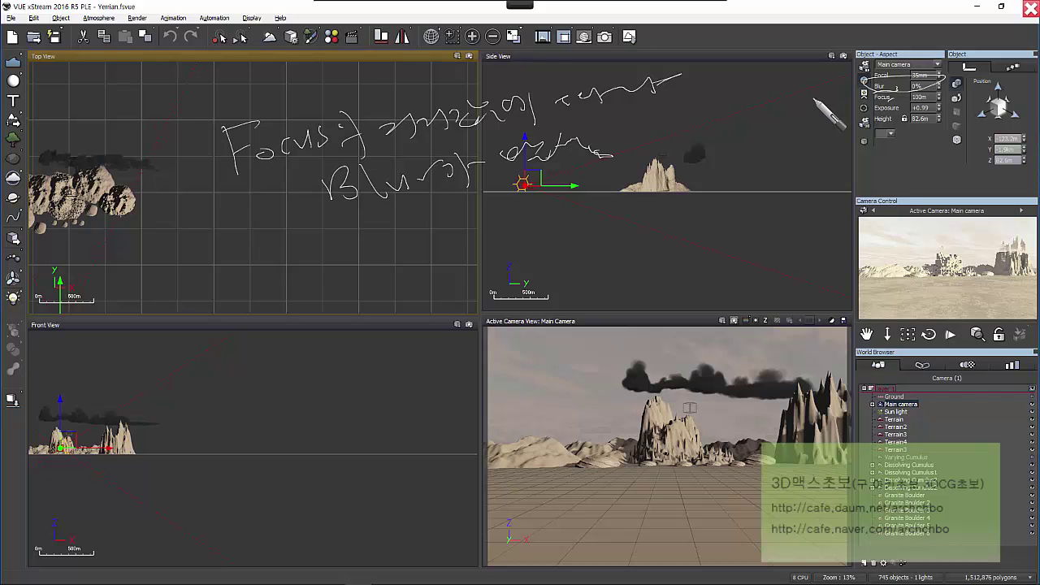
pyautogui.moveTo(874, 101); pyautogui.dragTo(952, 92)
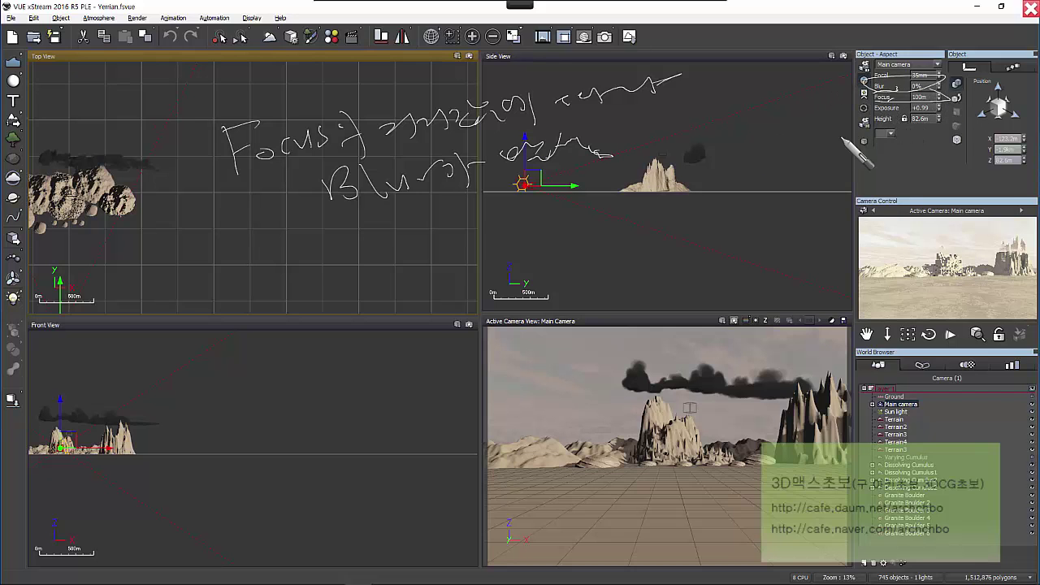
# Sketch the camera's view cone and focus plane over the Side view, and erase all annotations.
pyautogui.moveTo(565, 204)
pyautogui.mouseDown()
pyautogui.moveTo(666, 225)
pyautogui.moveTo(766, 274)
pyautogui.moveTo(761, 111)
pyautogui.moveTo(755, 128)
pyautogui.mouseUp()
pyautogui.moveTo(593, 154)
pyautogui.mouseDown()
pyautogui.moveTo(737, 118)
pyautogui.moveTo(744, 268)
pyautogui.moveTo(735, 251)
pyautogui.mouseUp()
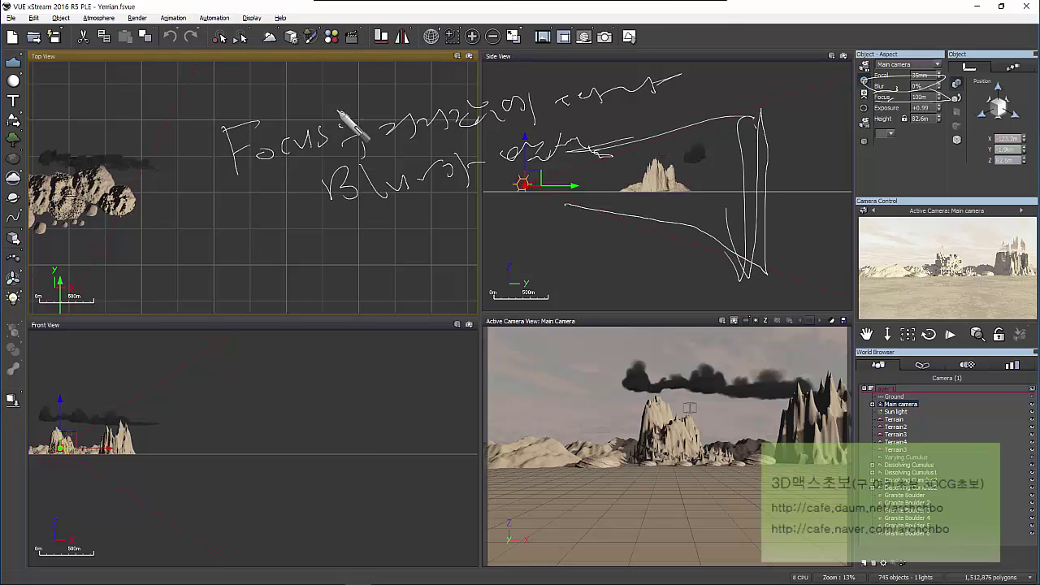
pyautogui.press('Escape')
# Set the Main camera's Focus to 160 m and its Blur to 10%.
pyautogui.scroll(-3, 294, 174)
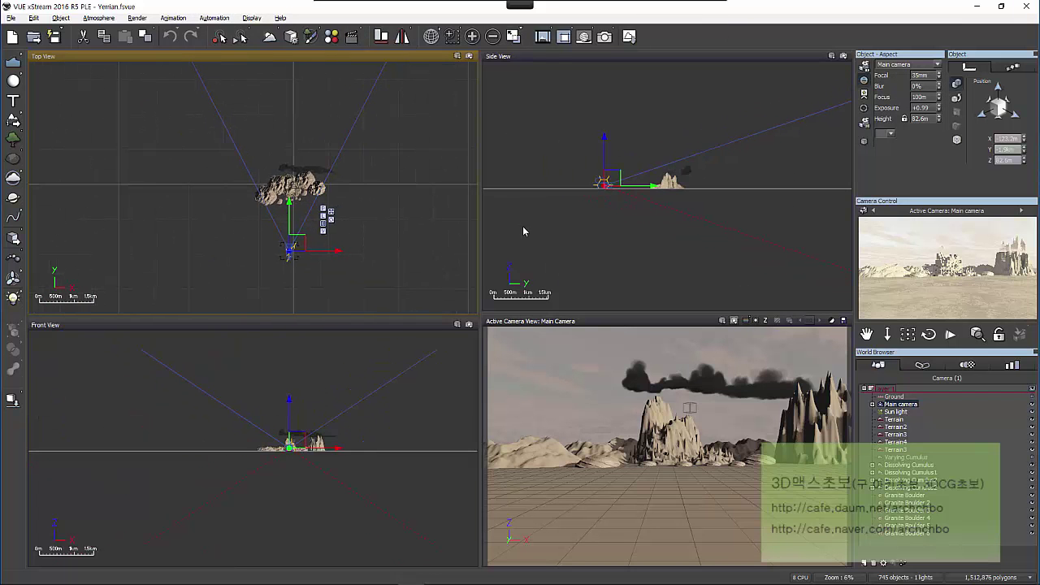
pyautogui.moveTo(522, 231); pyautogui.dragTo(519, 234, button='right')
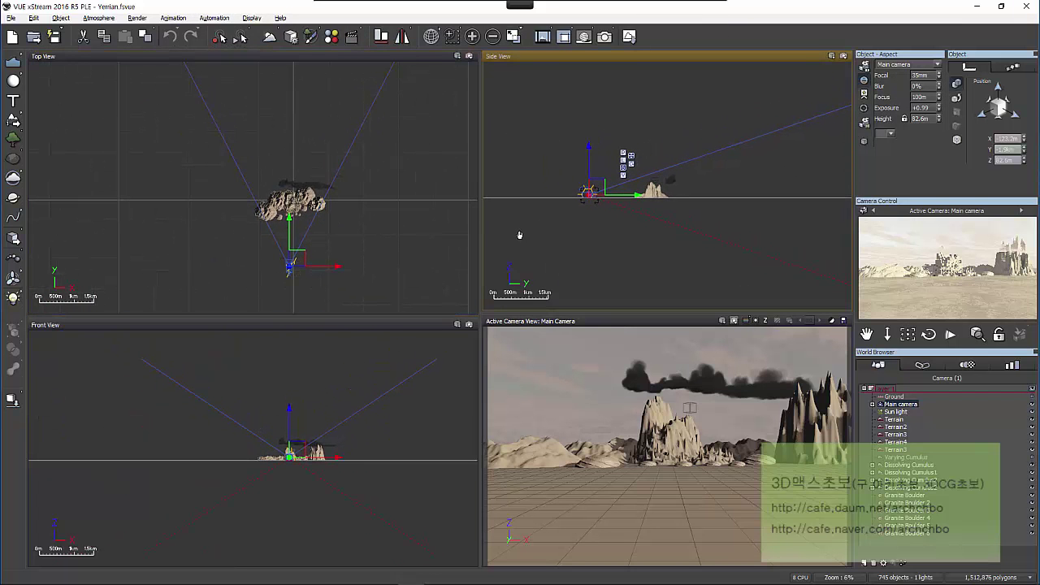
pyautogui.doubleClick(933, 97)
pyautogui.write('0')
pyautogui.click(924, 85)
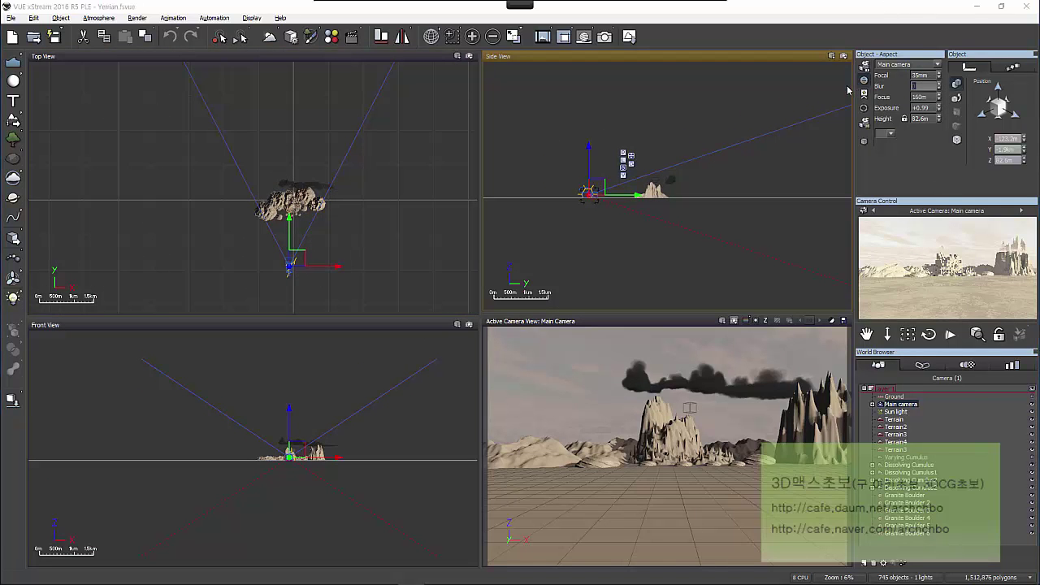
pyautogui.write('10')
pyautogui.press('Return')
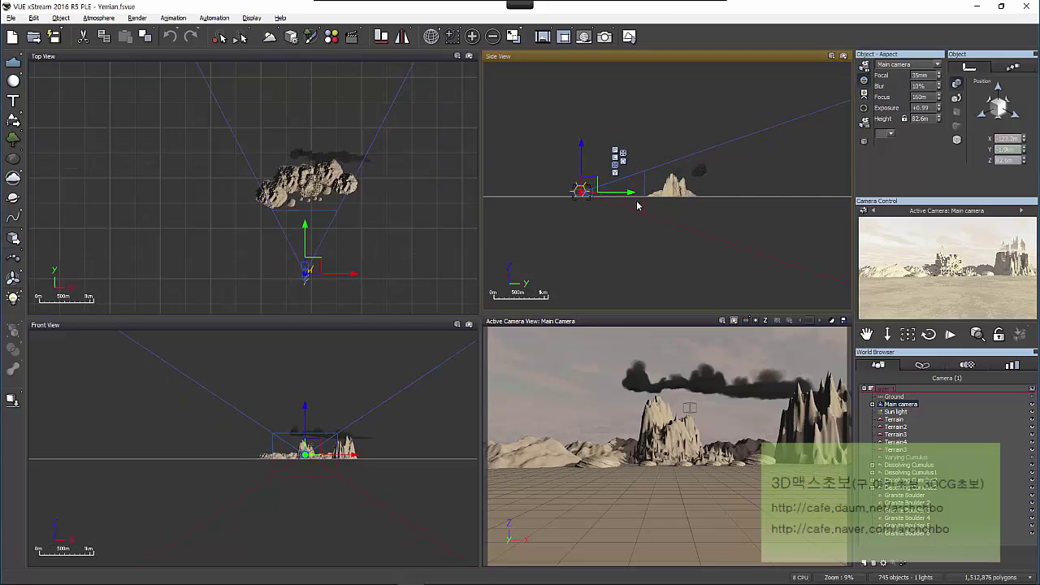
# Set the Main camera's Focus to 0 m.
pyautogui.scroll(3, 611, 208)
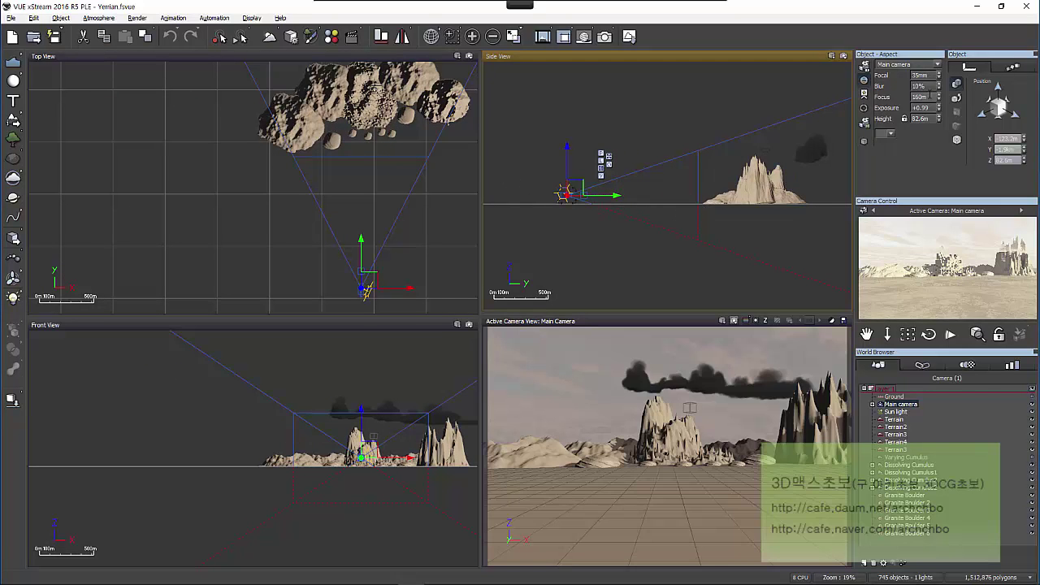
pyautogui.click(923, 97)
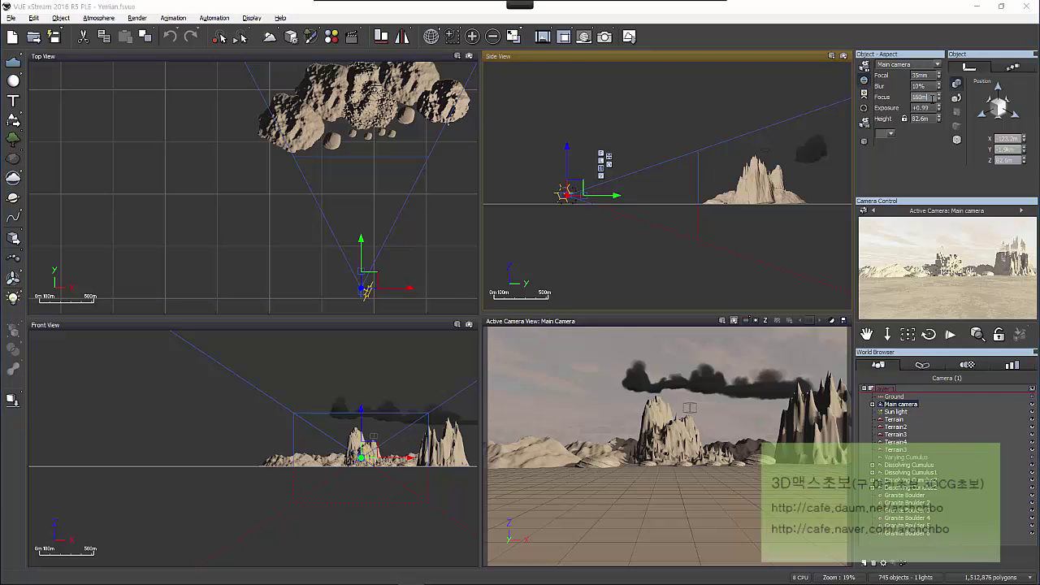
pyautogui.press('Return')
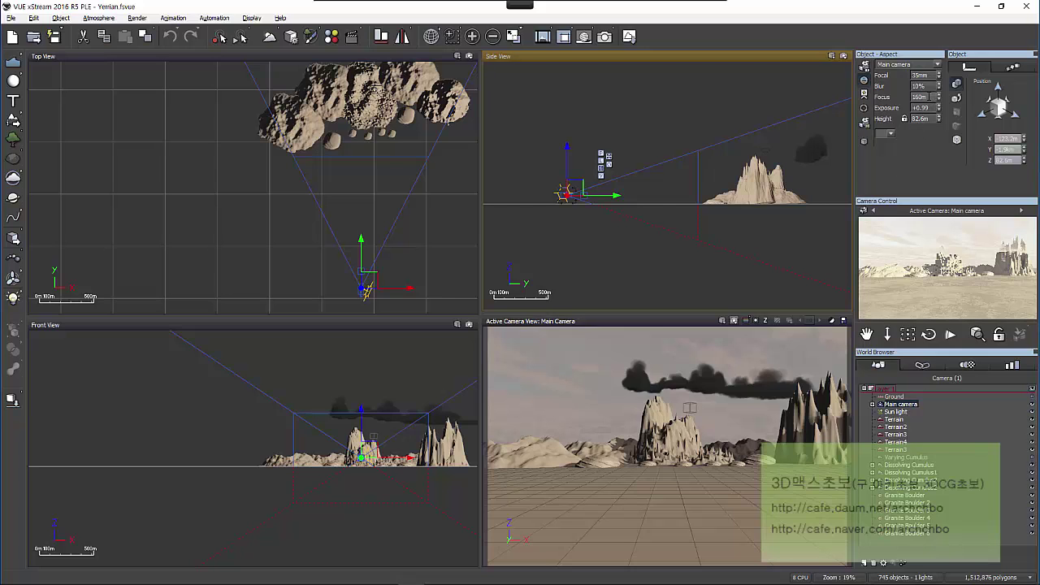
pyautogui.press('BackSpace')
pyautogui.press('BackSpace')
pyautogui.press('BackSpace')
pyautogui.press('BackSpace')
pyautogui.write('0')
pyautogui.press('Return')
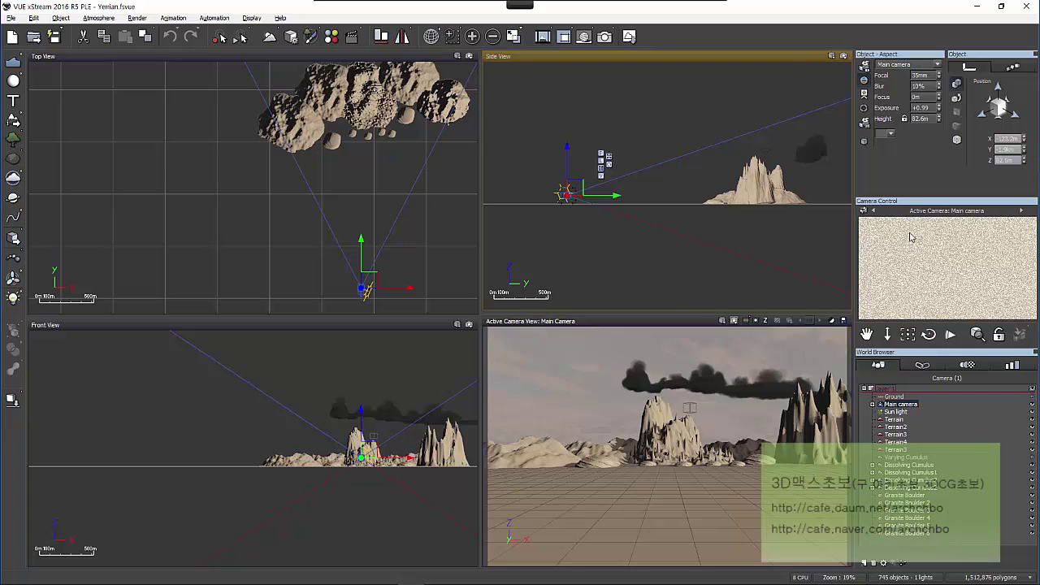
# Raise the Main camera's Focus to 50 m and maximize the Side view.
pyautogui.click(920, 97)
pyautogui.click(941, 96)
pyautogui.scroll(-3, 825, 140)
pyautogui.moveTo(715, 170); pyautogui.dragTo(625, 151, button='right')
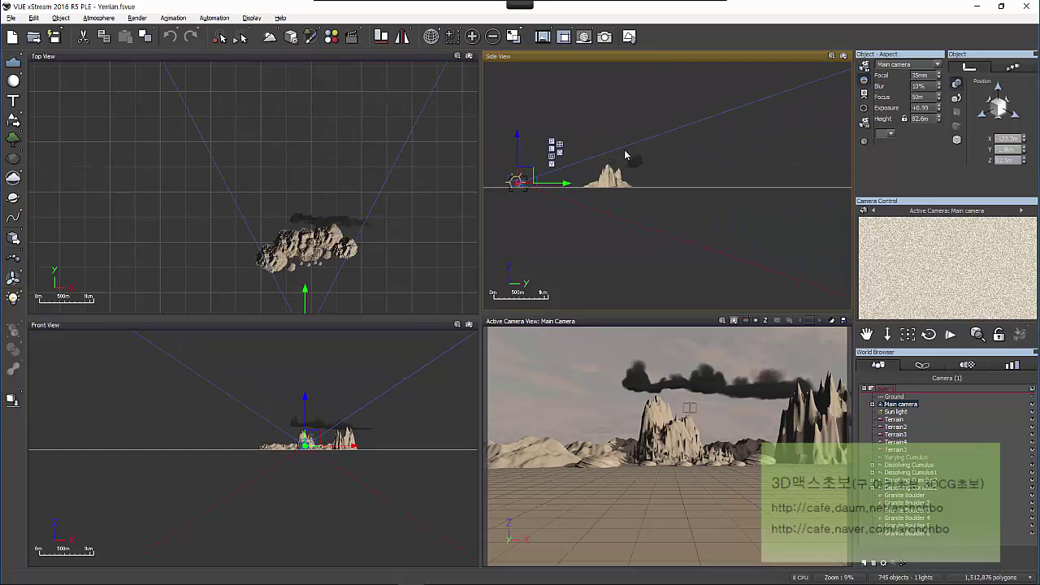
pyautogui.doubleClick(674, 53)
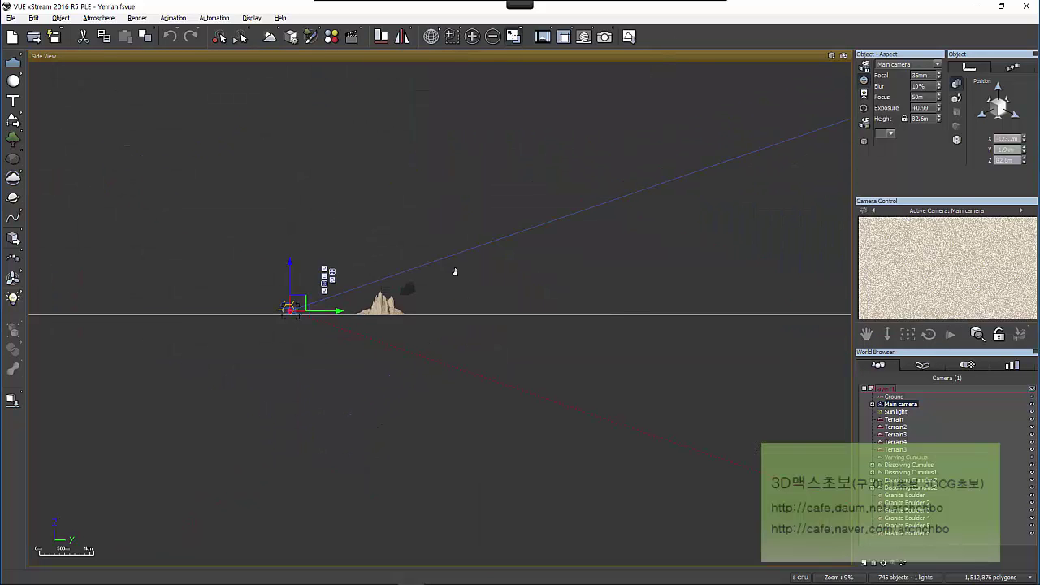
pyautogui.moveTo(455, 271); pyautogui.dragTo(429, 231, button='right')
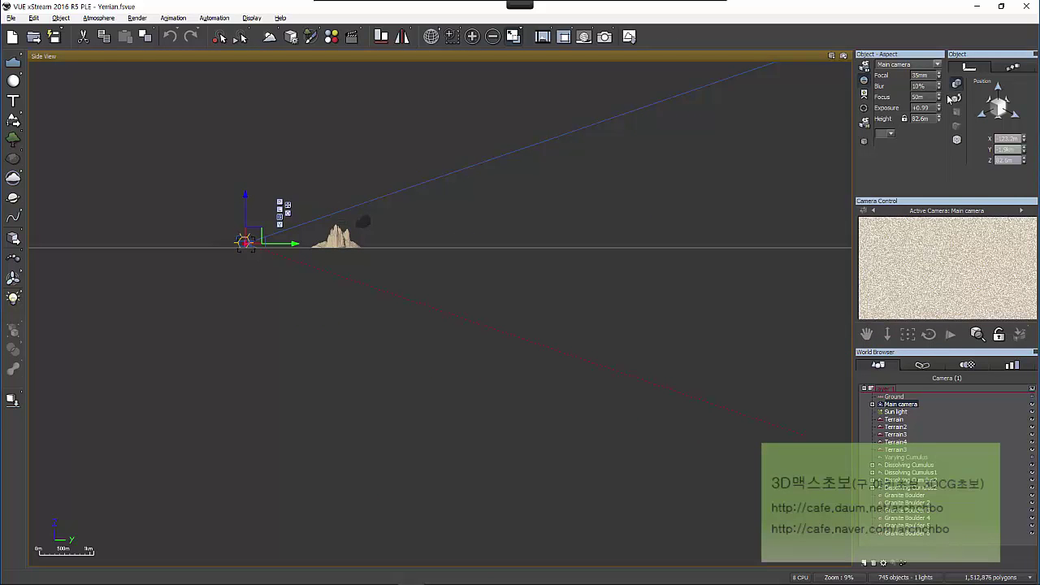
# Set the Main camera's Focus to 1.16 km.
pyautogui.doubleClick(920, 97)
pyautogui.write('8km')
pyautogui.press('Return')
pyautogui.scroll(3, 301, 215)
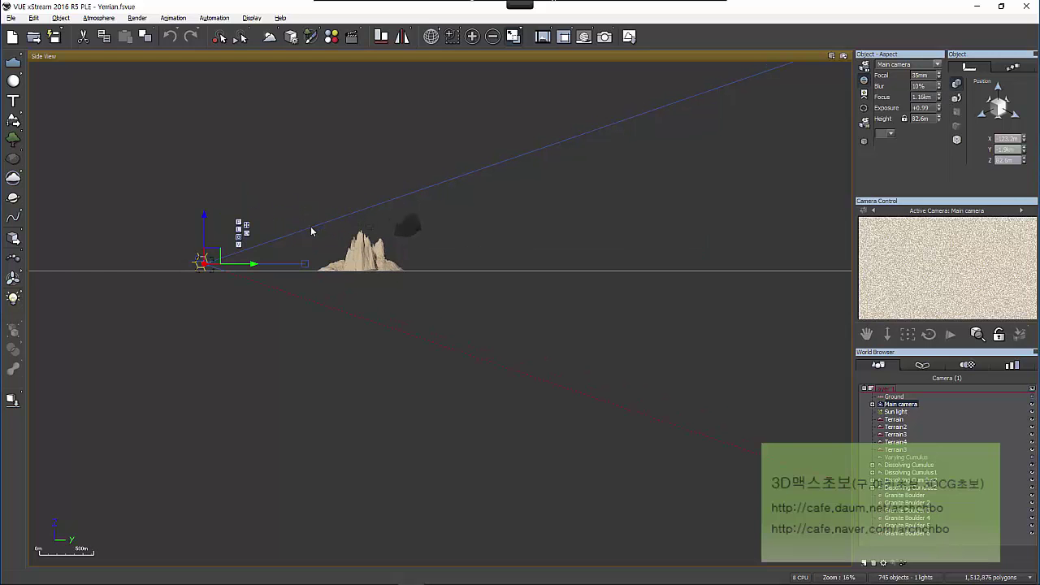
# Adjust the Main camera's Focus to 230 m and on to 310 m, moving the focus plane past the terrain.
pyautogui.click(938, 97)
pyautogui.click(939, 98)
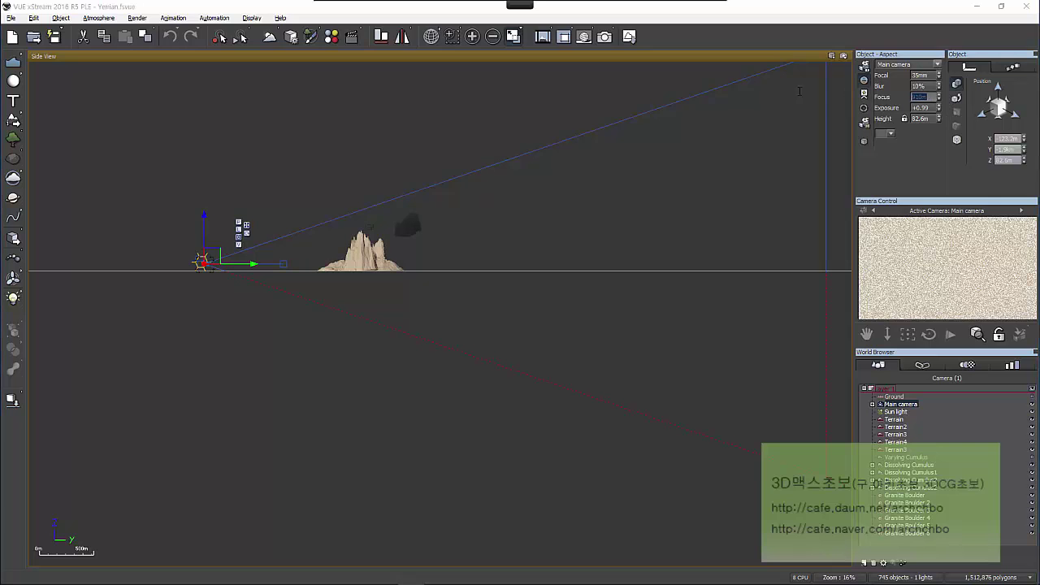
pyautogui.click(920, 96)
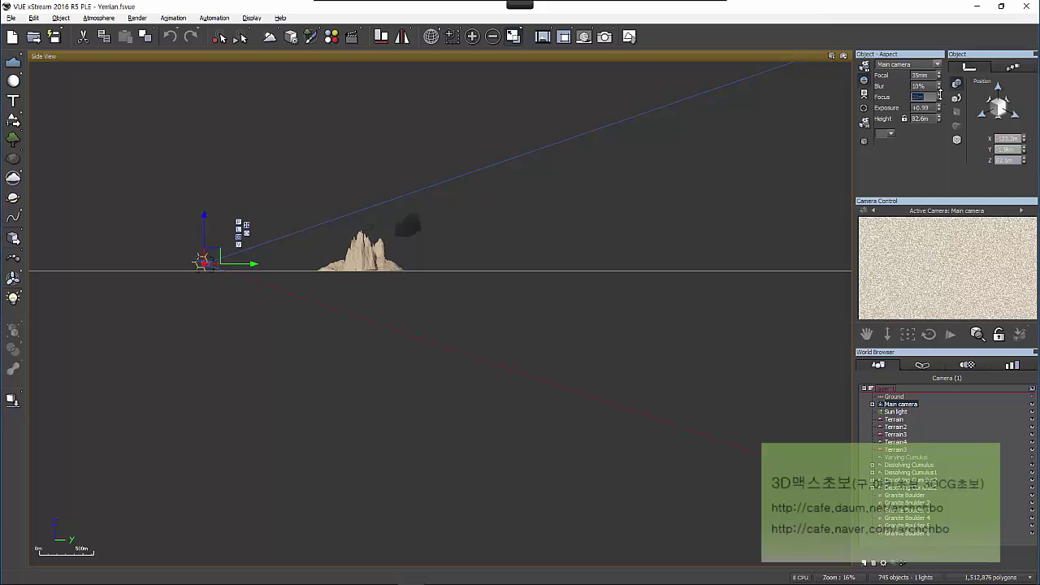
pyautogui.moveTo(940, 95); pyautogui.dragTo(939, 88)
pyautogui.moveTo(939, 95); pyautogui.dragTo(939, 95)
pyautogui.scroll(2, 295, 268)
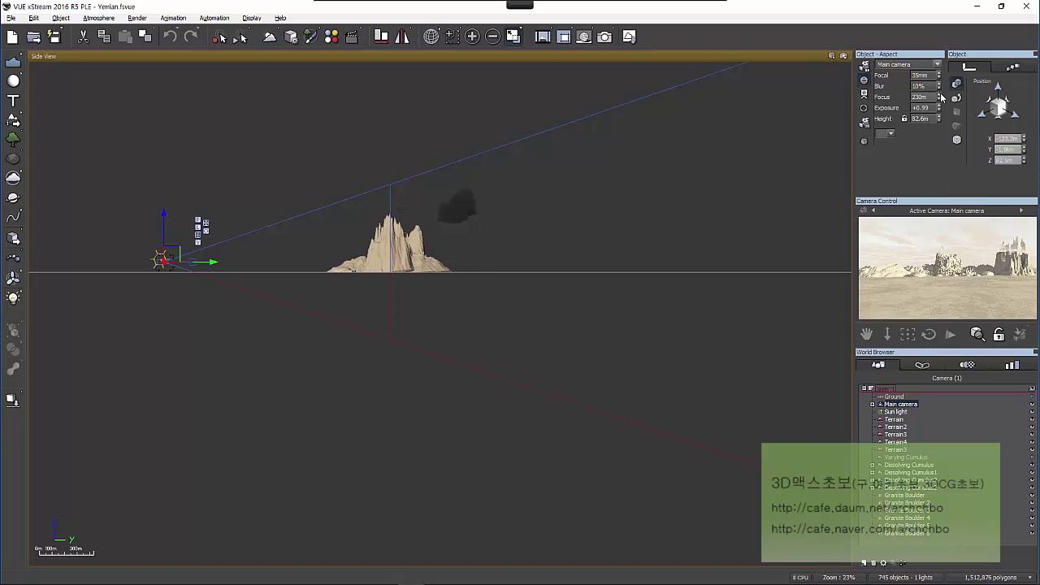
pyautogui.moveTo(941, 97); pyautogui.dragTo(942, 73)
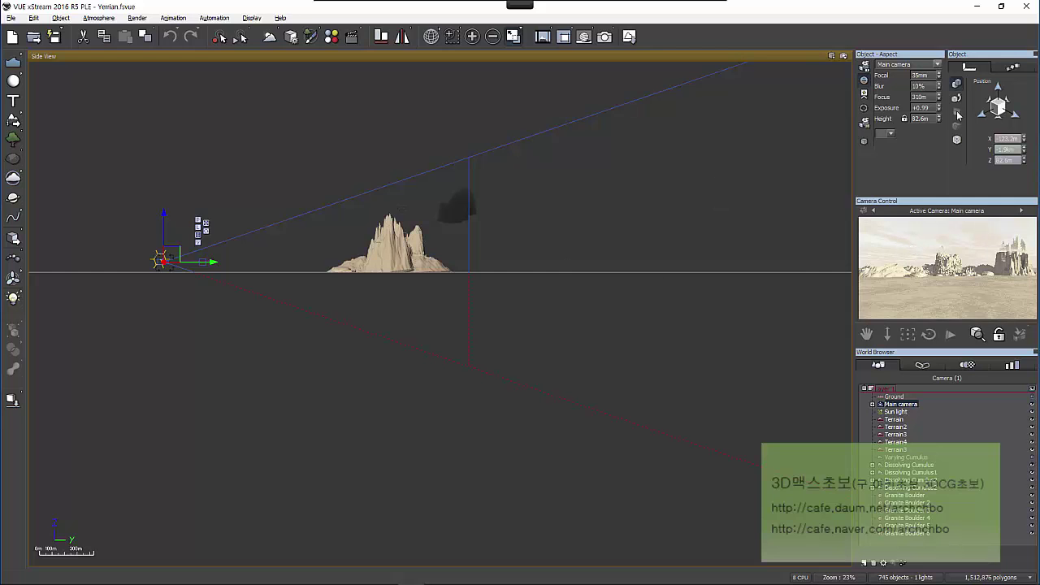
# Set the Main camera's Blur to 0% and restore the four-view layout.
pyautogui.click(917, 85)
pyautogui.write('0')
pyautogui.press('Return')
pyautogui.doubleClick(525, 55)
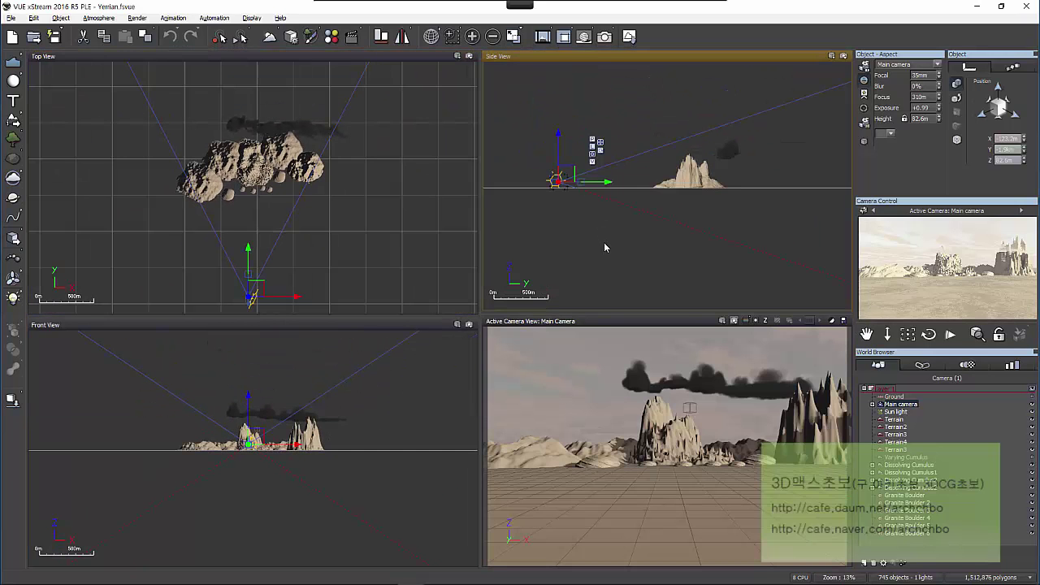
# Render the Main camera view to check its exposure, and accept the gamma notice and Post Render Options.
pyautogui.doubleClick(919, 107)
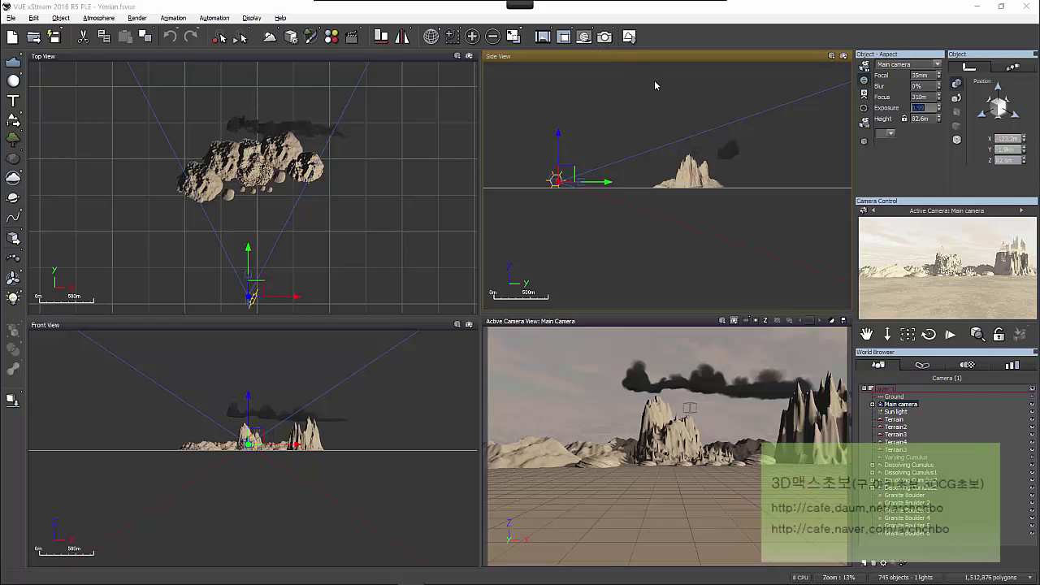
pyautogui.click(733, 321)
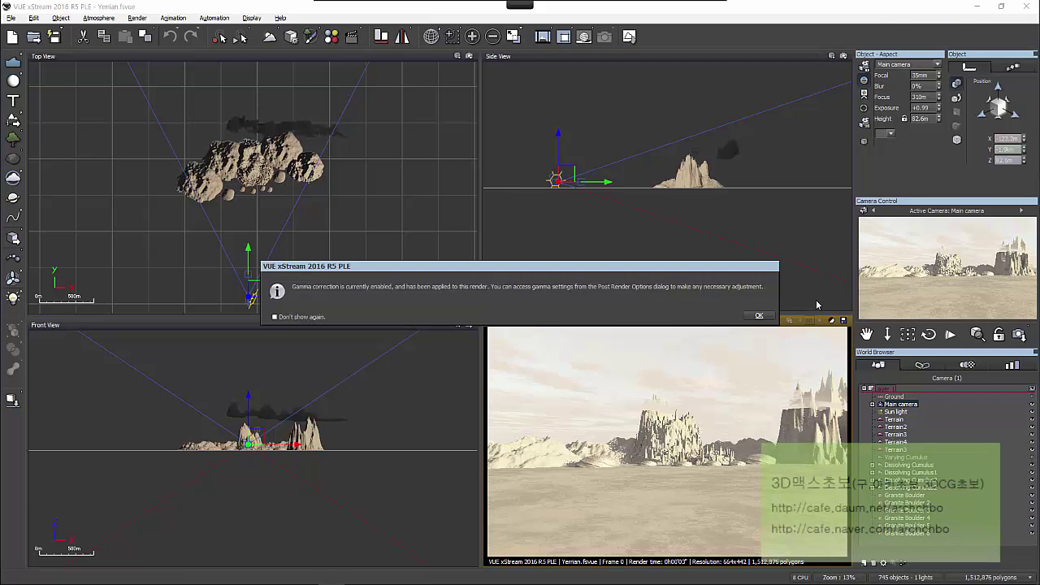
pyautogui.click(759, 315)
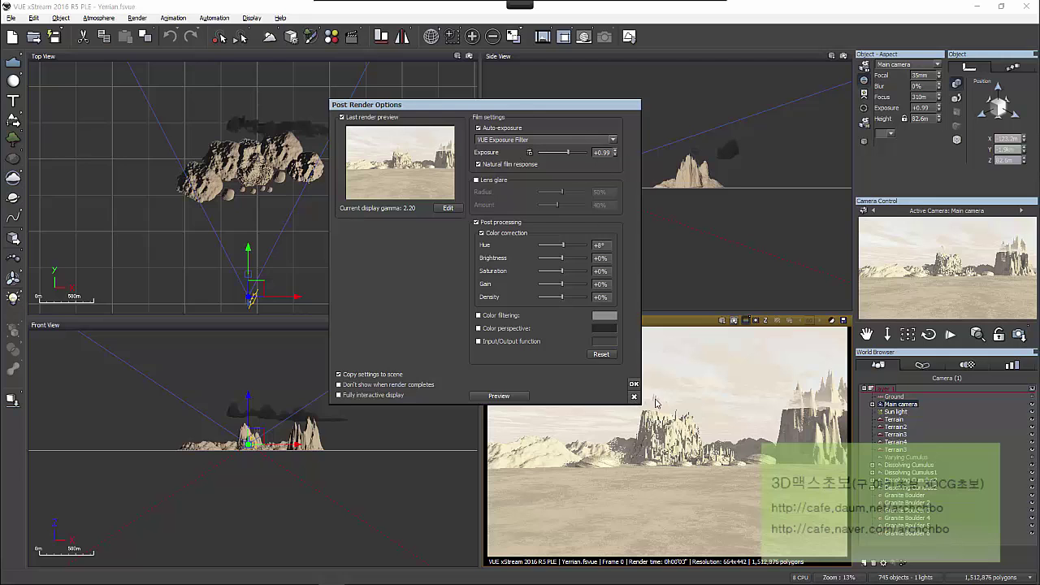
pyautogui.click(633, 384)
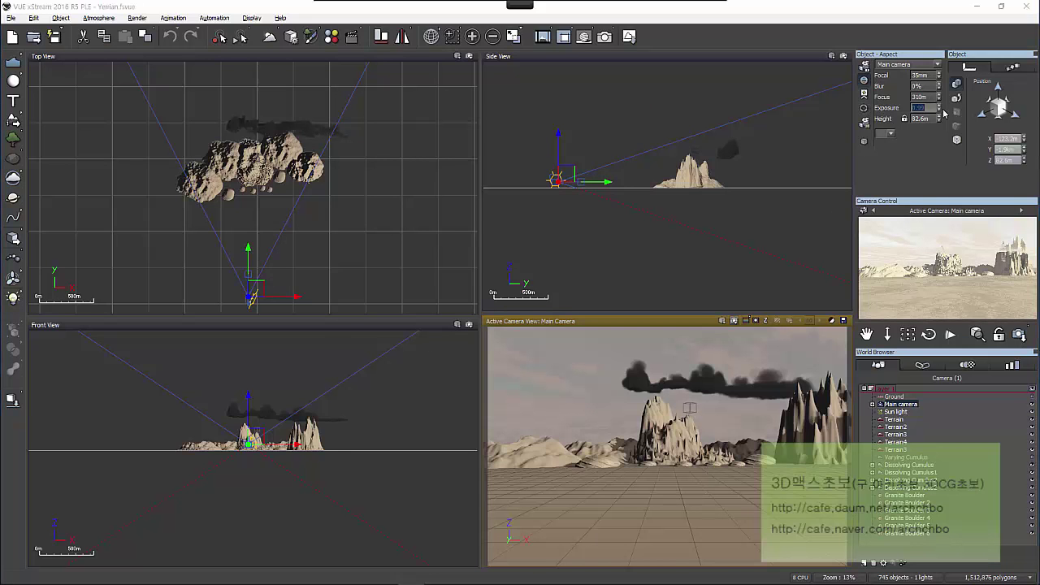
# Lower the Main camera's Exposure to -1.29 and raise it to +1.37.
pyautogui.press('Return')
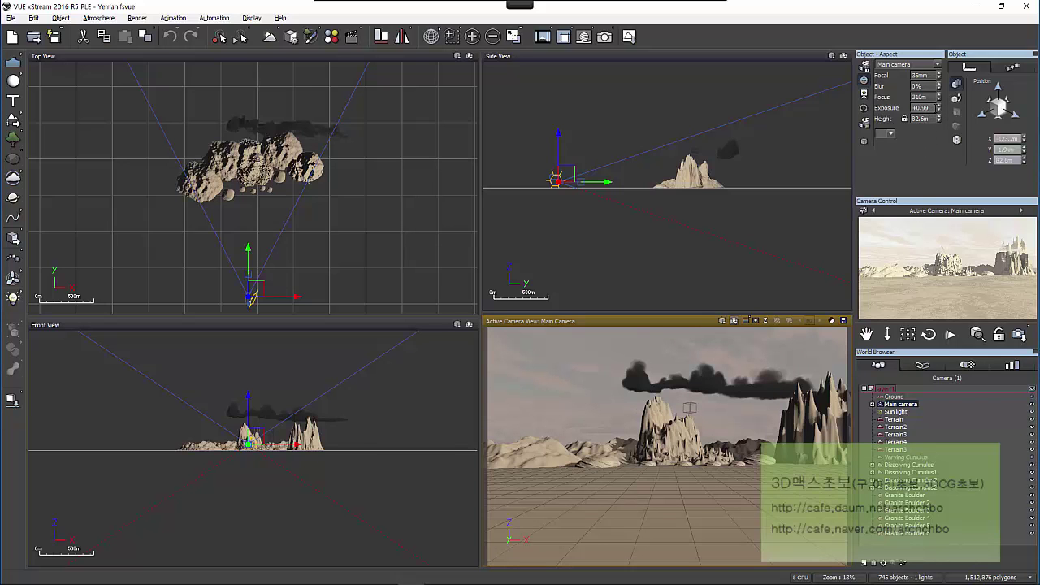
pyautogui.click(939, 111)
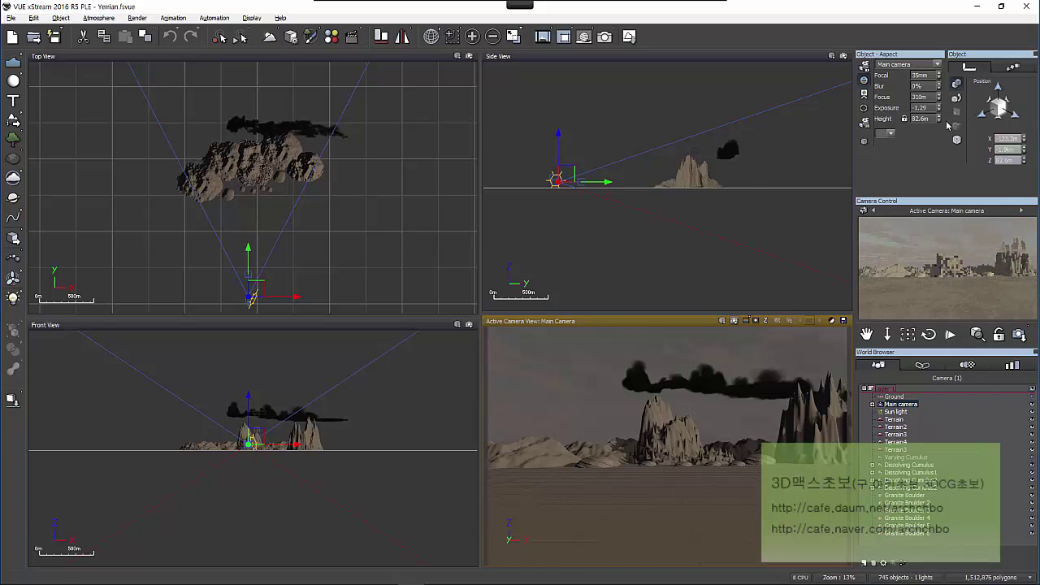
pyautogui.moveTo(939, 108); pyautogui.dragTo(939, 94)
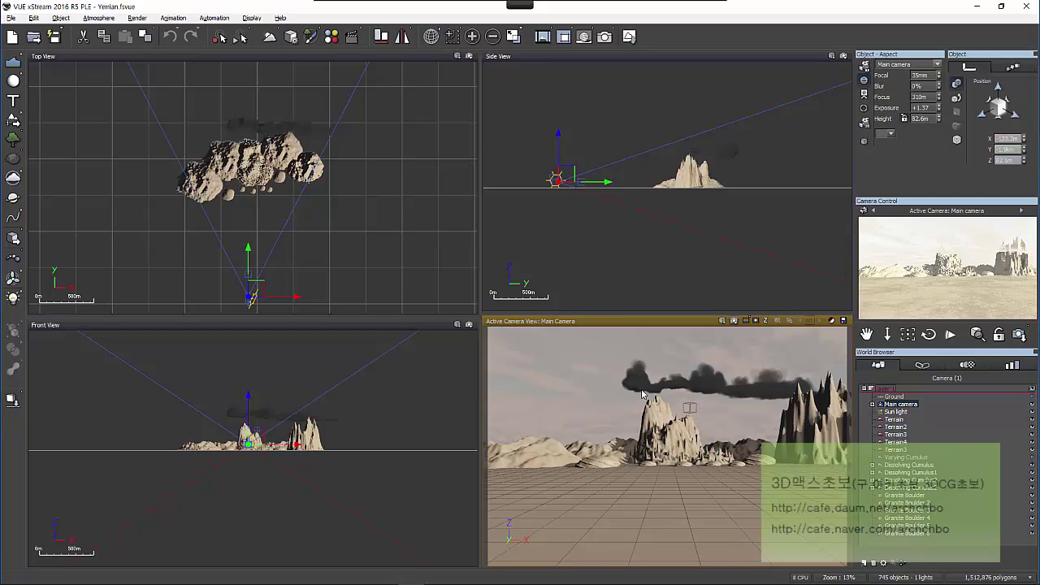
# Shift the Main camera in its view to a height of 96.4 m, enter a Height of 82 m, and shift it again to 88.84 m.
pyautogui.moveTo(642, 393); pyautogui.dragTo(655, 528)
pyautogui.moveTo(663, 371); pyautogui.dragTo(676, 548)
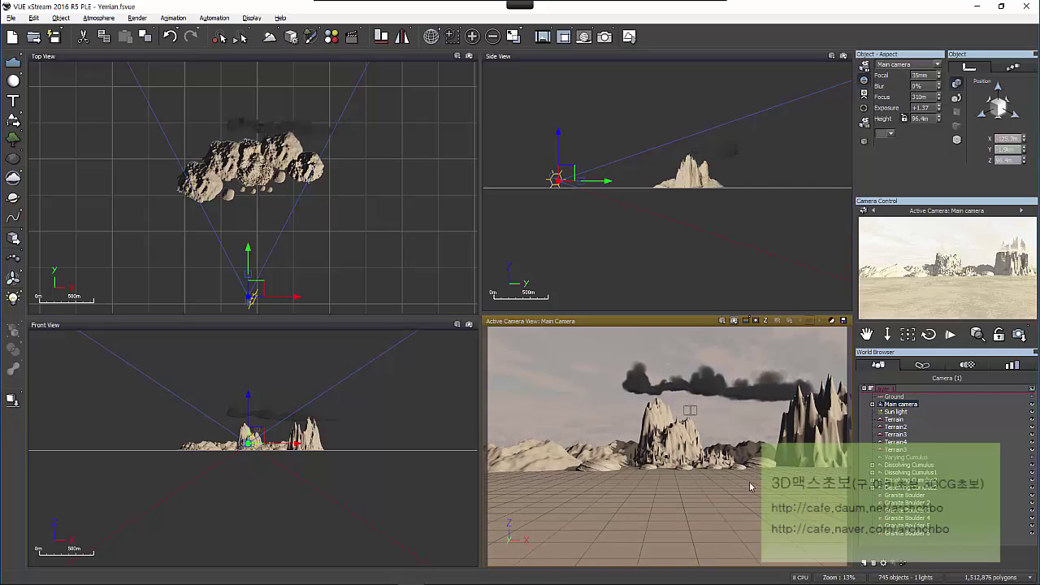
pyautogui.click(925, 119)
pyautogui.write('82')
pyautogui.press('Return')
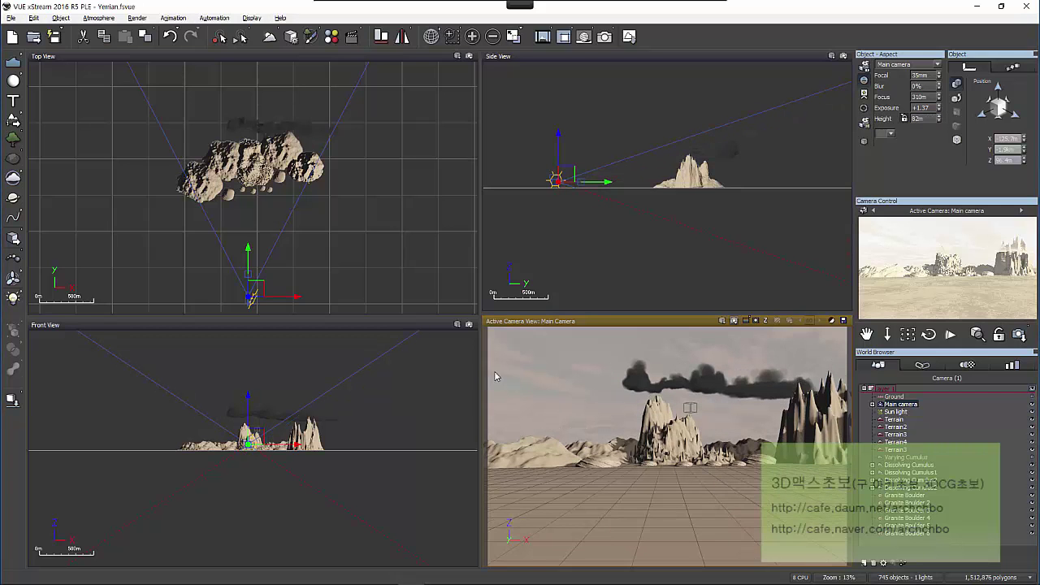
pyautogui.moveTo(676, 466)
pyautogui.mouseDown(button='right')
pyautogui.moveTo(662, 530)
pyautogui.moveTo(682, 455)
pyautogui.mouseUp(button='right')
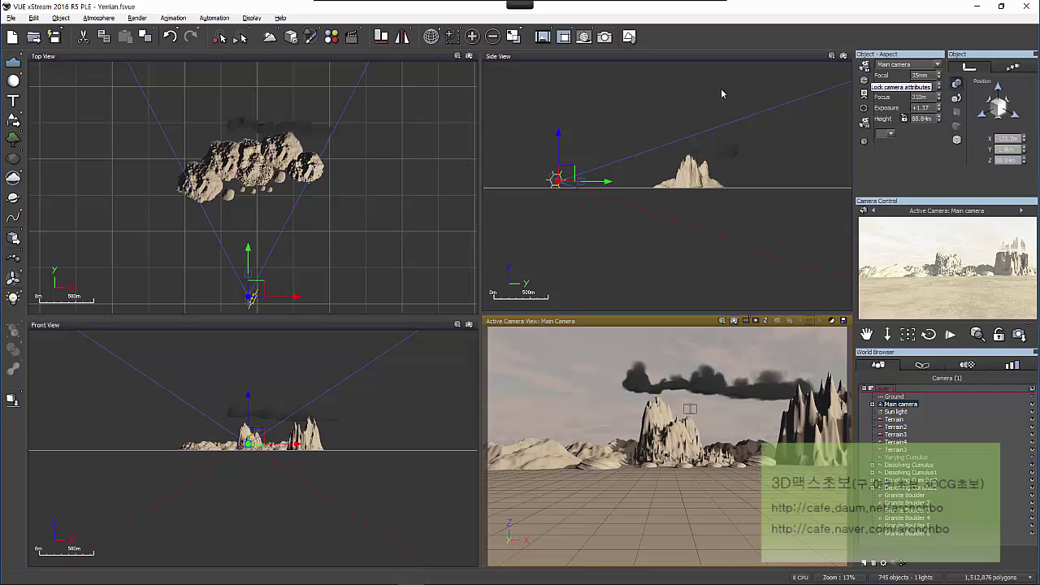
# Lock the Main camera's attributes and unlock them again.
pyautogui.click(865, 67)
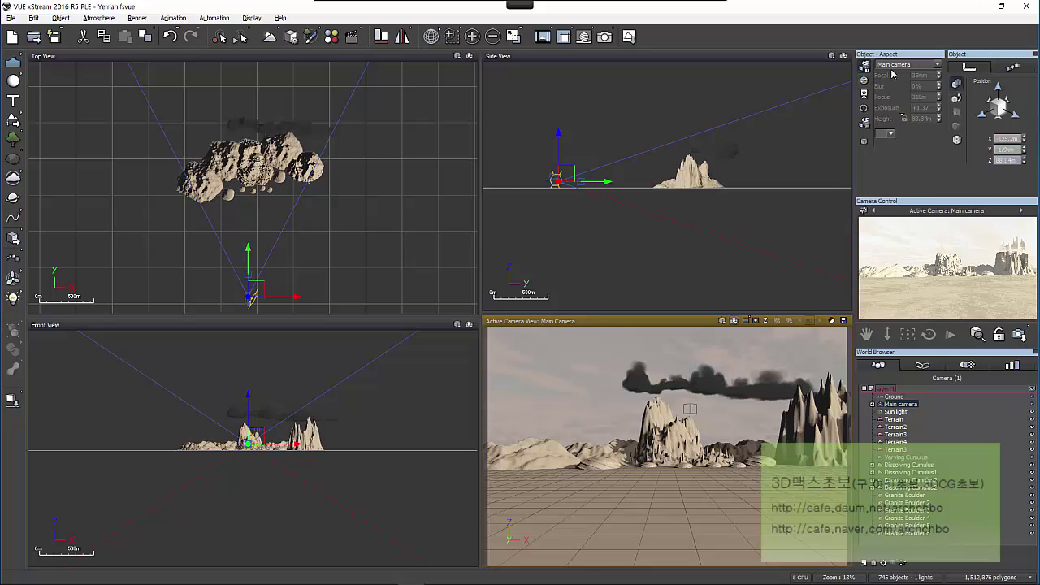
pyautogui.click(866, 68)
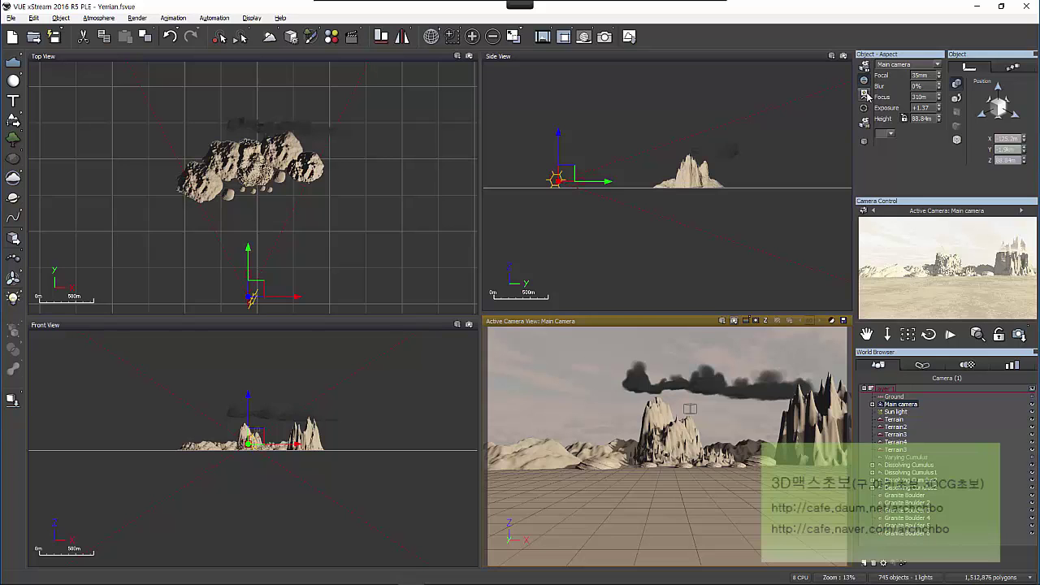
# Open the Main camera's backdrop options and enable Use backdrop.
pyautogui.click(865, 94)
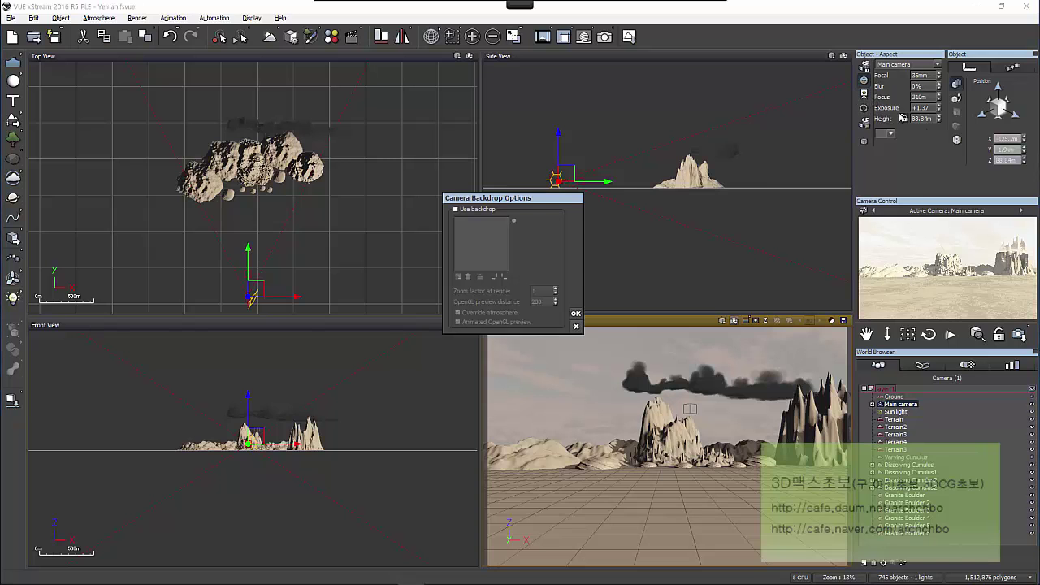
pyautogui.moveTo(514, 197); pyautogui.dragTo(459, 114)
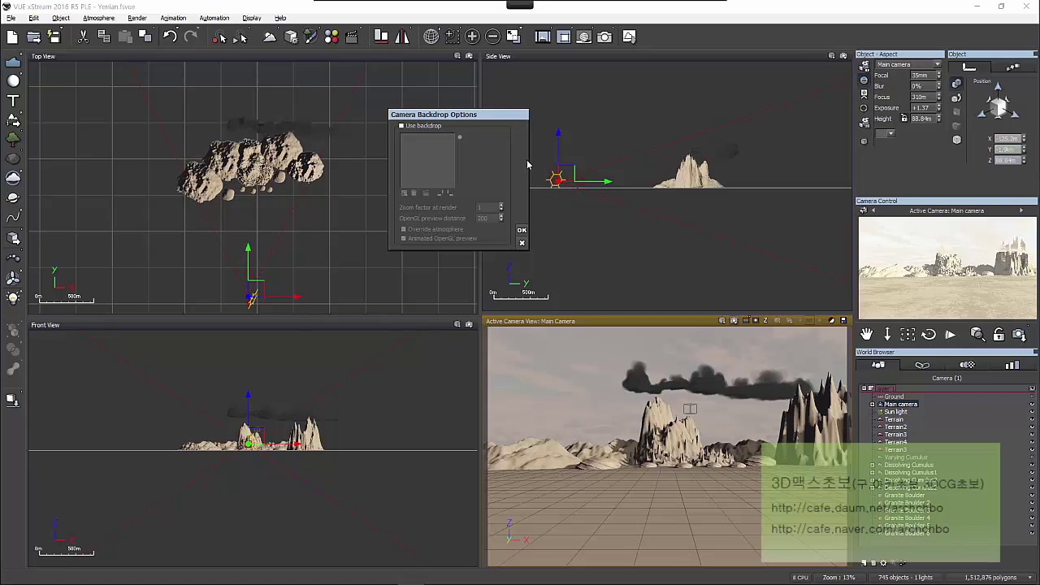
pyautogui.click(430, 128)
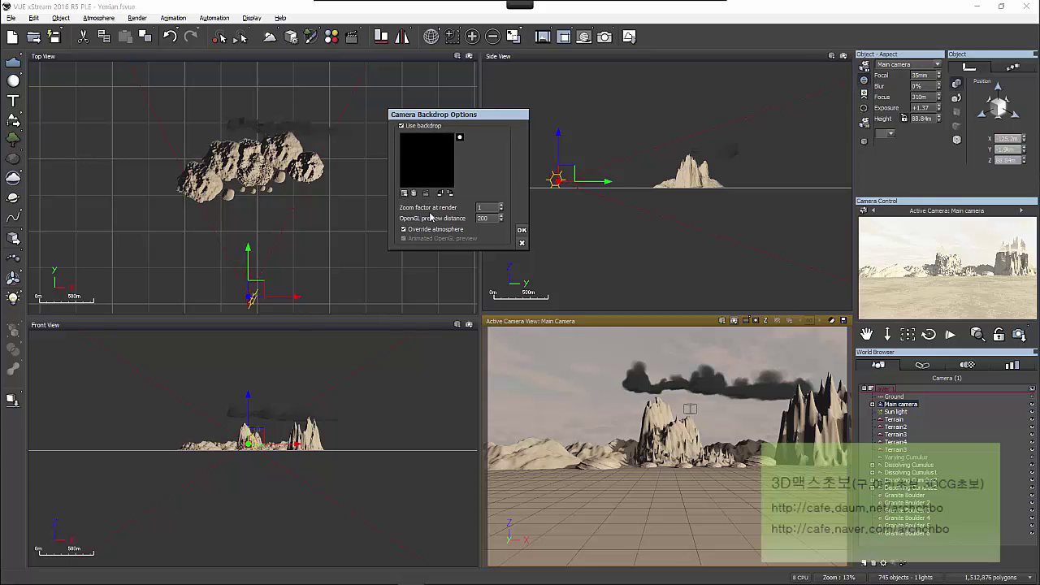
# Load the city panorama from the HDRI bitmap collection as the camera backdrop and accept the backdrop options.
pyautogui.click(405, 195)
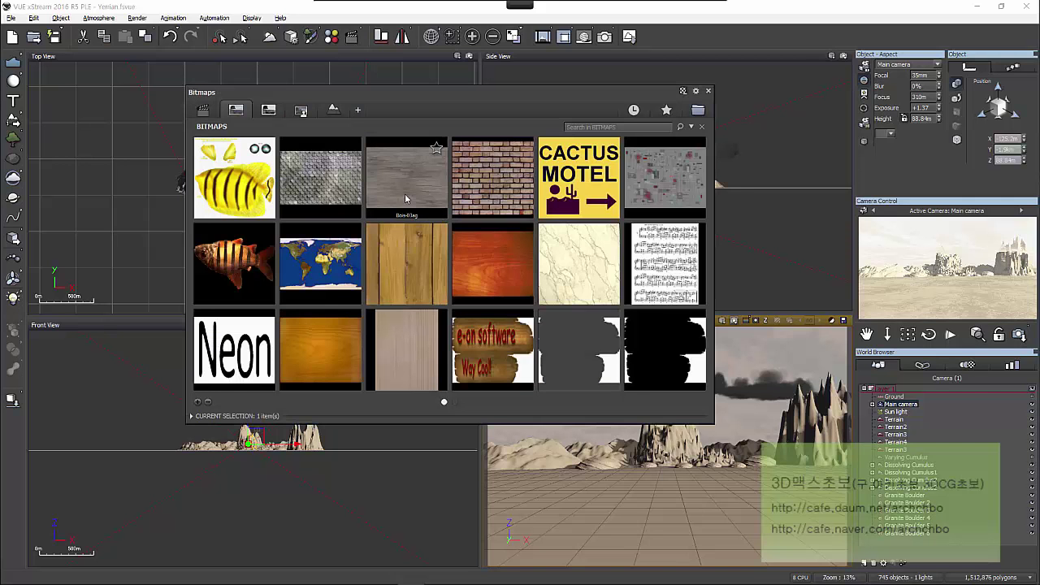
pyautogui.click(272, 112)
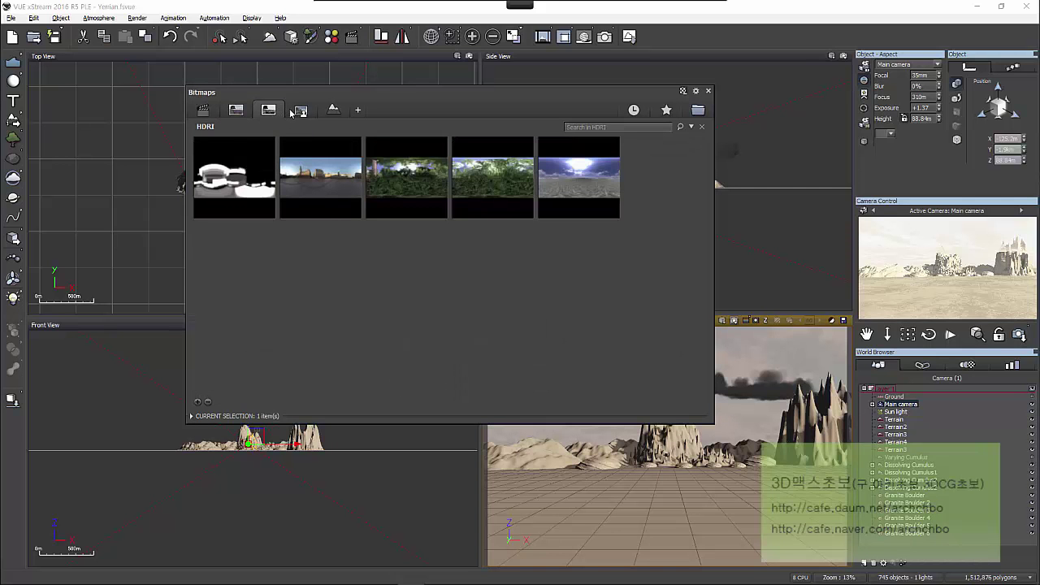
pyautogui.moveTo(311, 145)
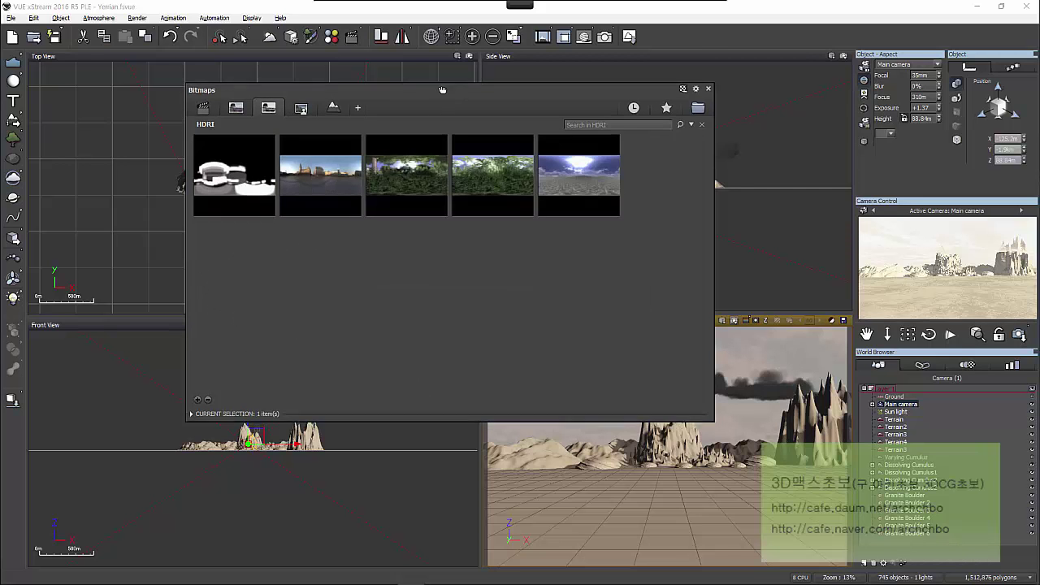
pyautogui.moveTo(451, 96); pyautogui.dragTo(418, 89)
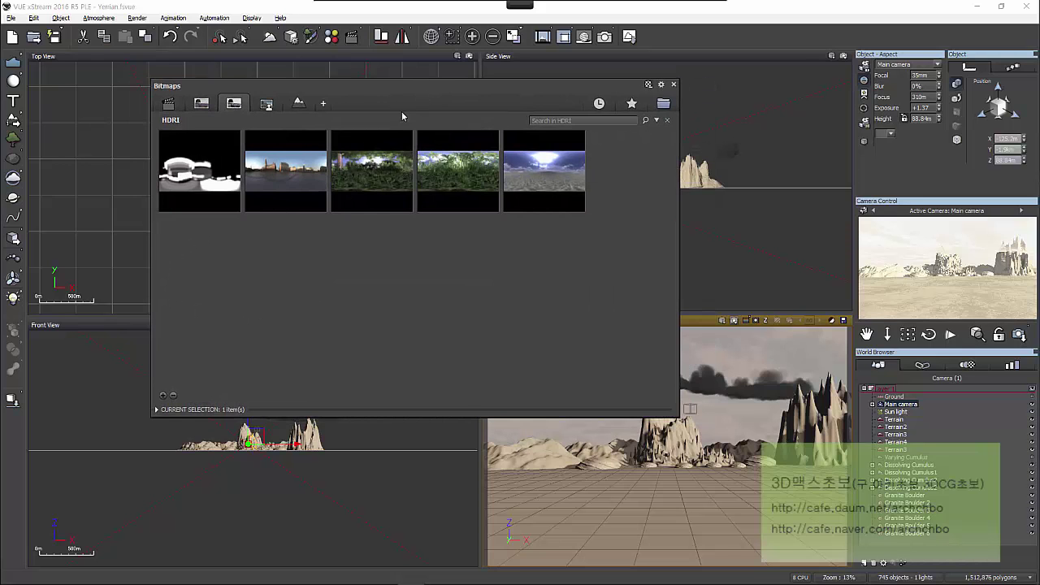
pyautogui.doubleClick(302, 168)
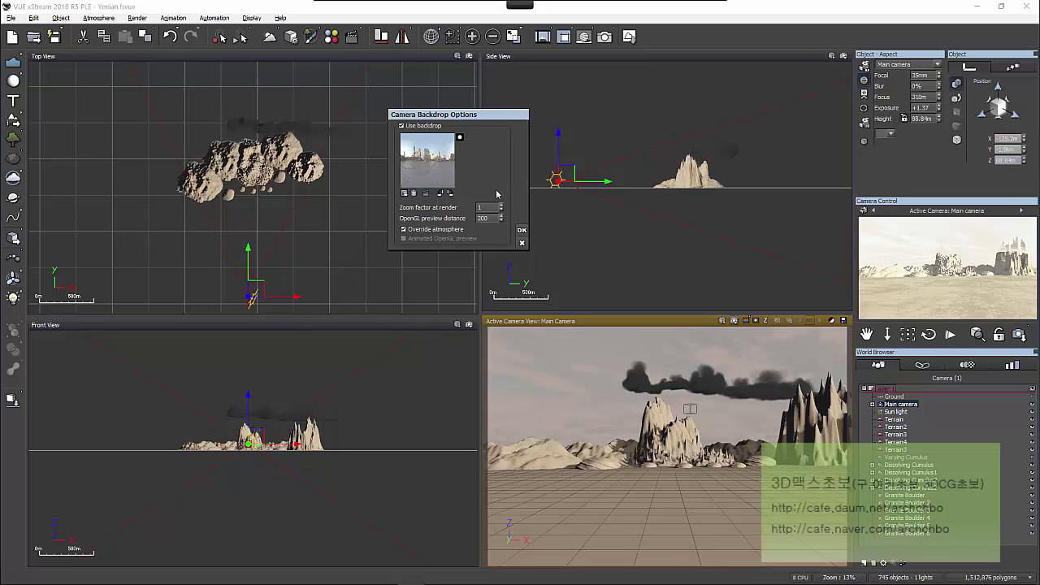
pyautogui.click(521, 230)
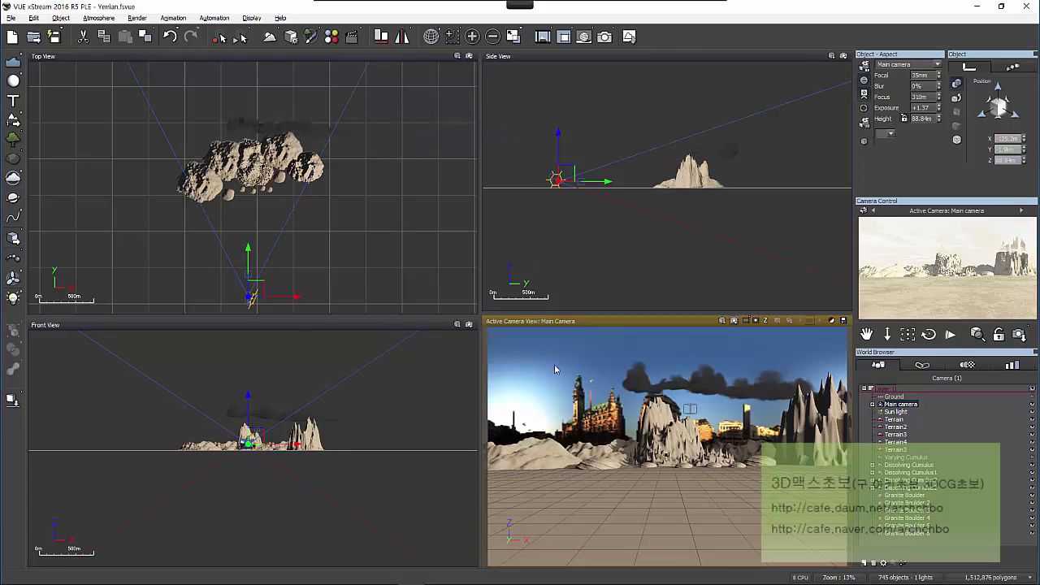
# Reopen the camera backdrop options, view the backdrop's animated texture image sequence, and close it without changes.
pyautogui.click(864, 96)
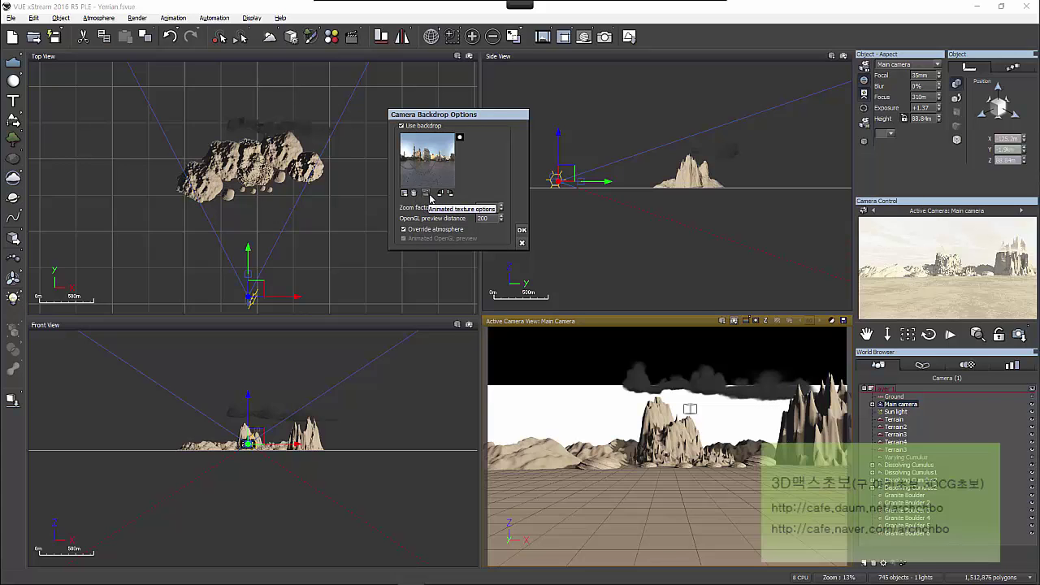
pyautogui.click(430, 199)
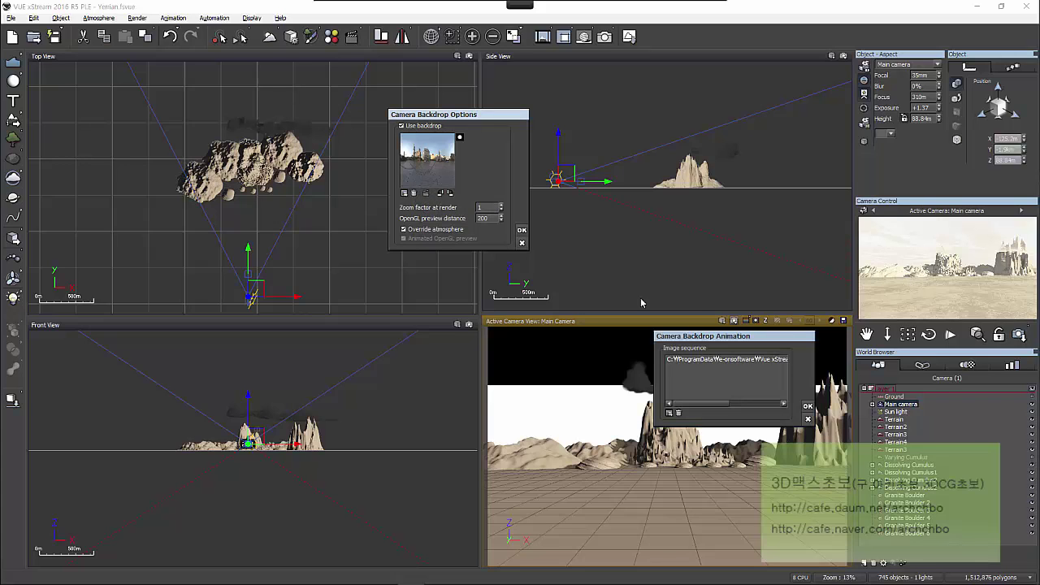
pyautogui.moveTo(736, 340); pyautogui.dragTo(532, 262)
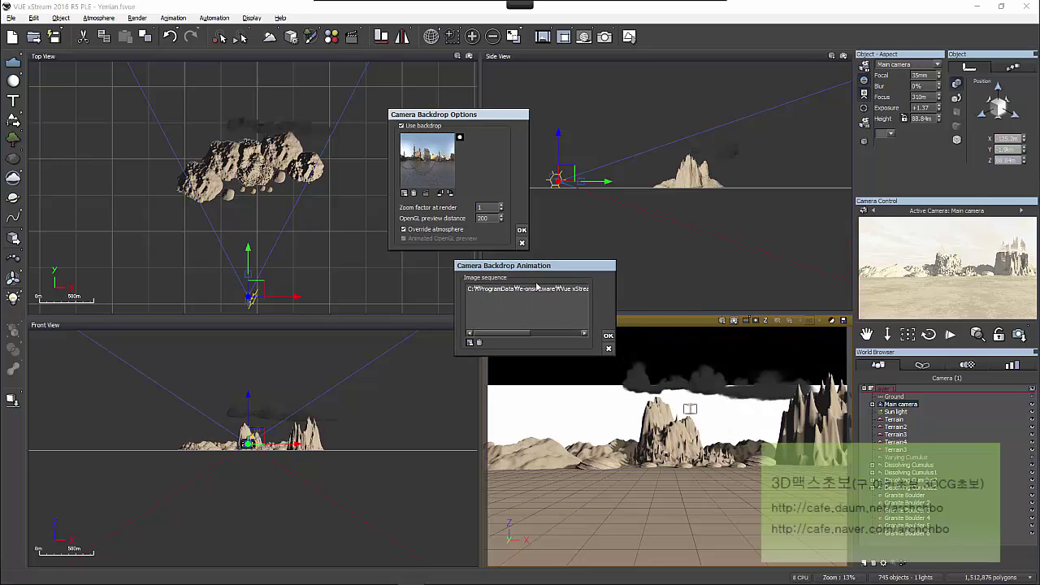
pyautogui.click(608, 348)
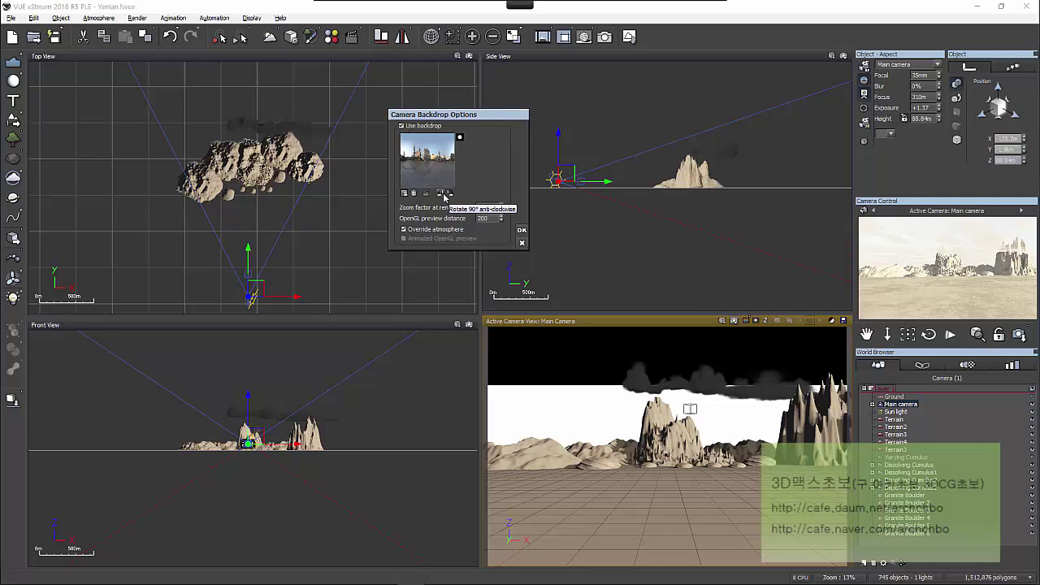
# Rotate the backdrop picture a full turn in each direction in 90° steps, and invert its colours and restore them.
pyautogui.click(443, 193)
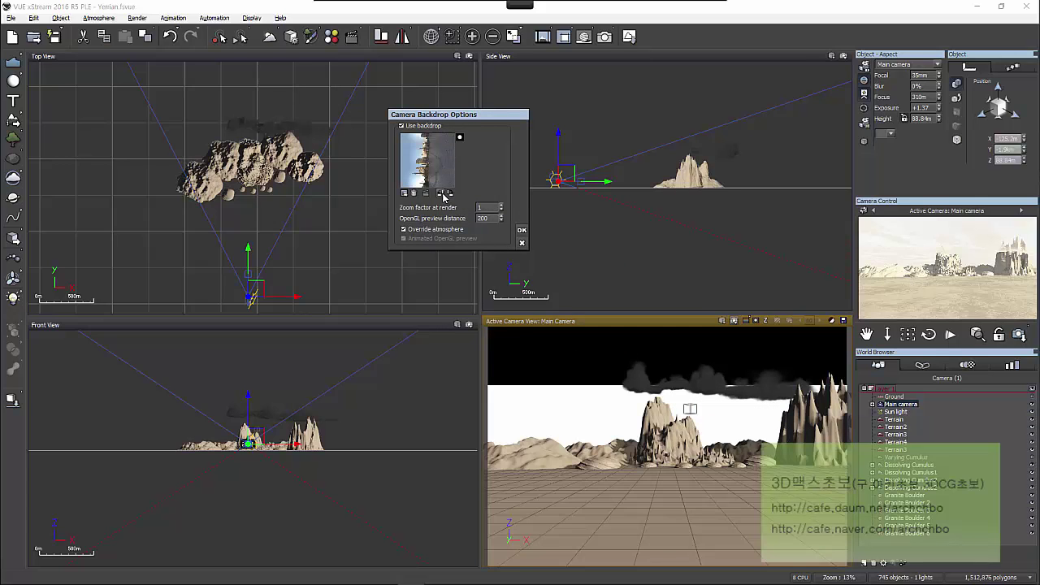
pyautogui.click(444, 193)
pyautogui.click(444, 193)
pyautogui.click(443, 193)
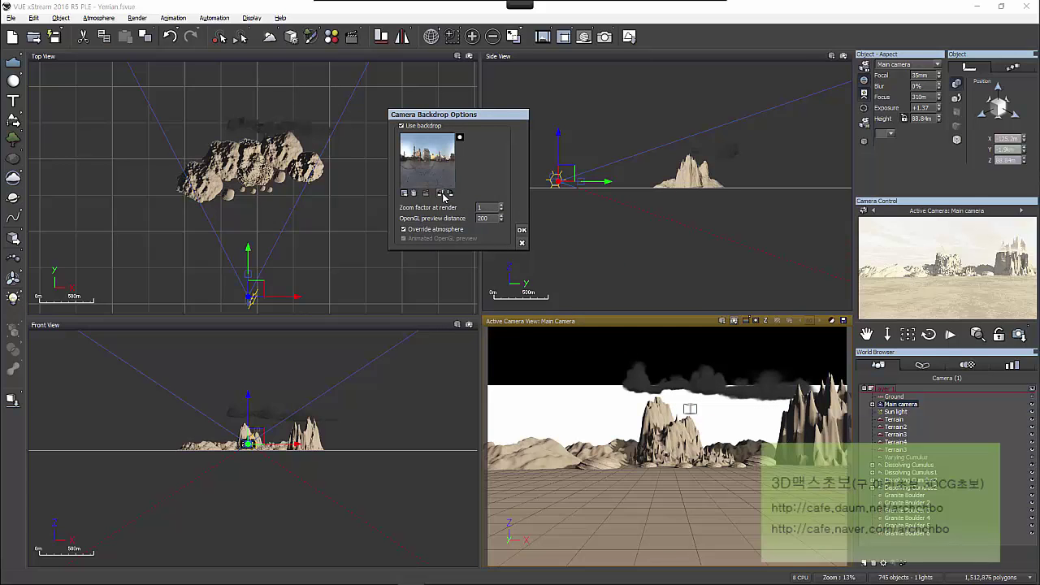
pyautogui.click(451, 193)
pyautogui.click(451, 194)
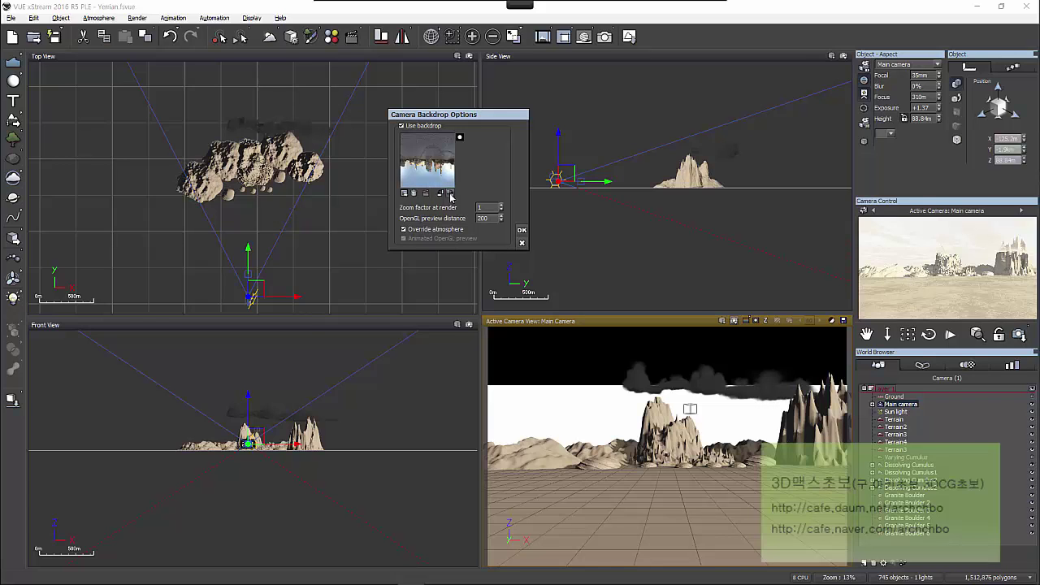
pyautogui.click(451, 193)
pyautogui.click(451, 194)
pyautogui.click(461, 138)
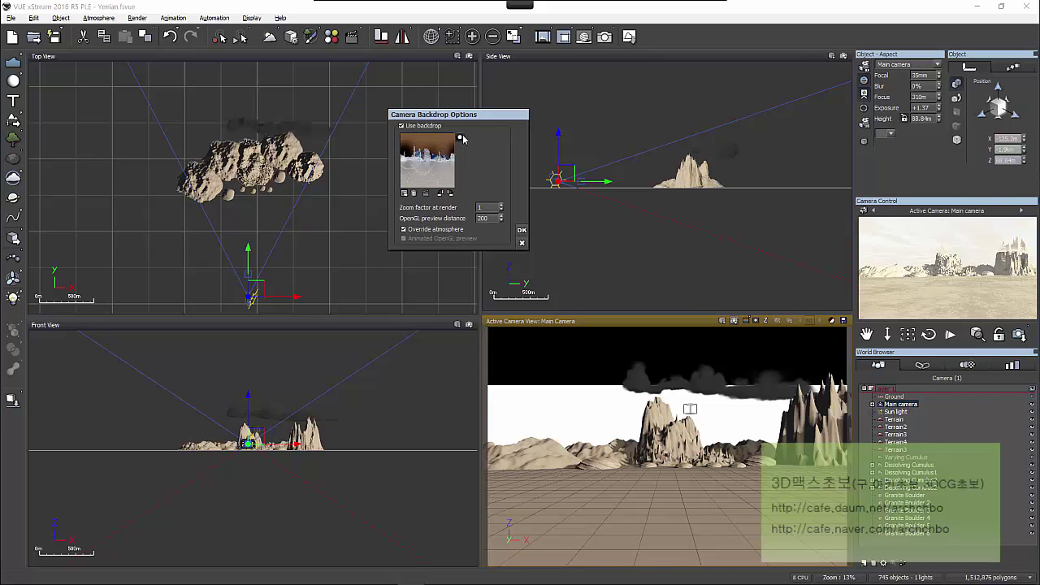
pyautogui.click(460, 138)
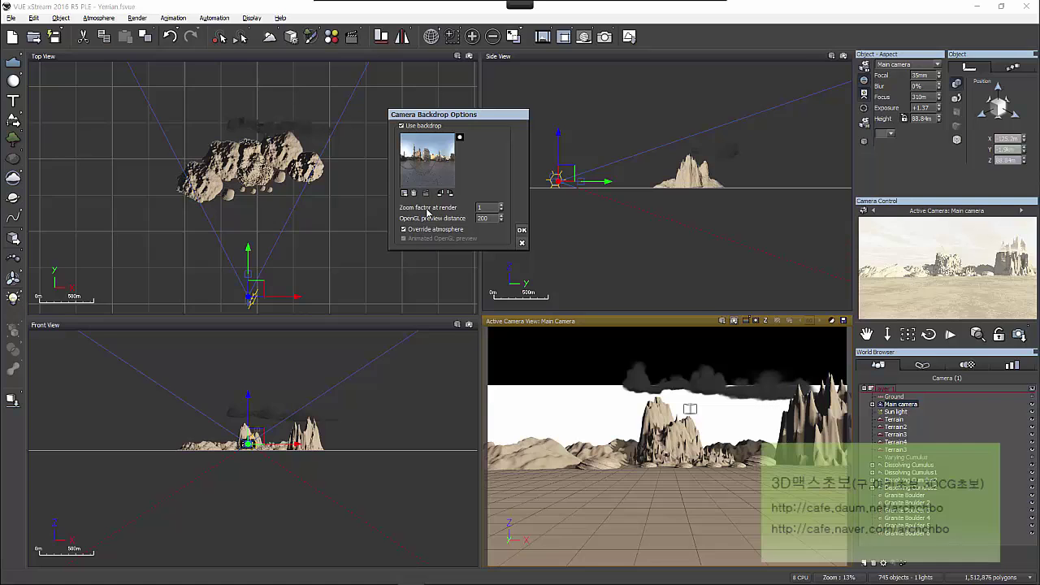
# Set the backdrop's zoom factor at render to 2 and back to 1, and select its OpenGL preview distance value.
pyautogui.click(488, 207)
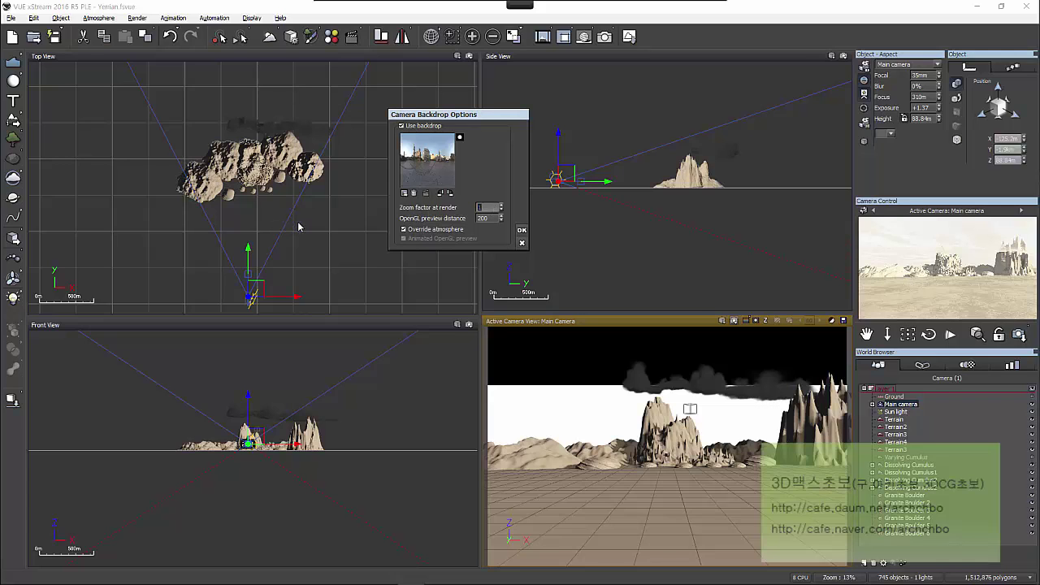
pyautogui.write('2')
pyautogui.write('1')
pyautogui.doubleClick(494, 218)
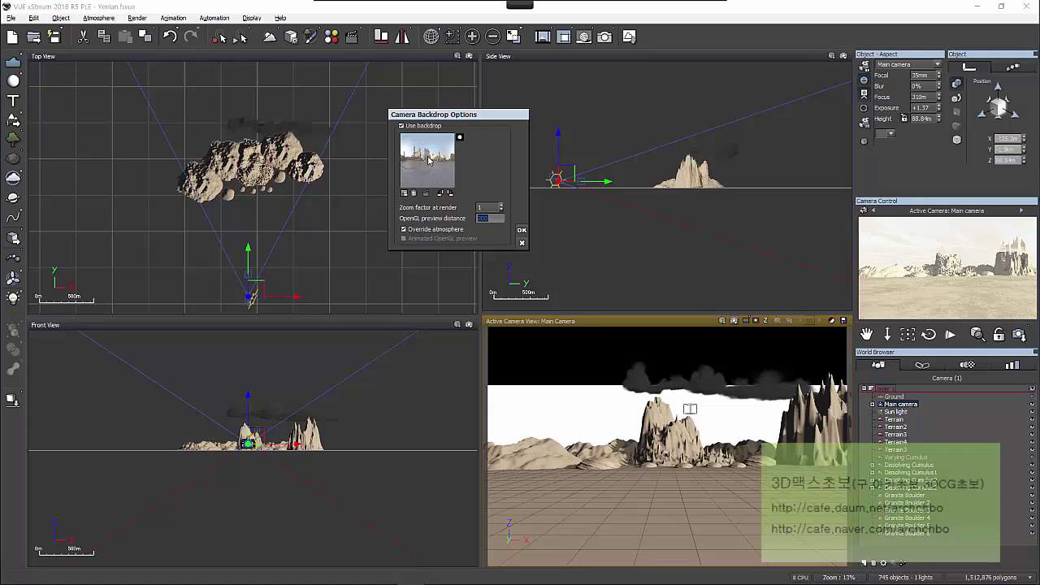
pyautogui.click(522, 245)
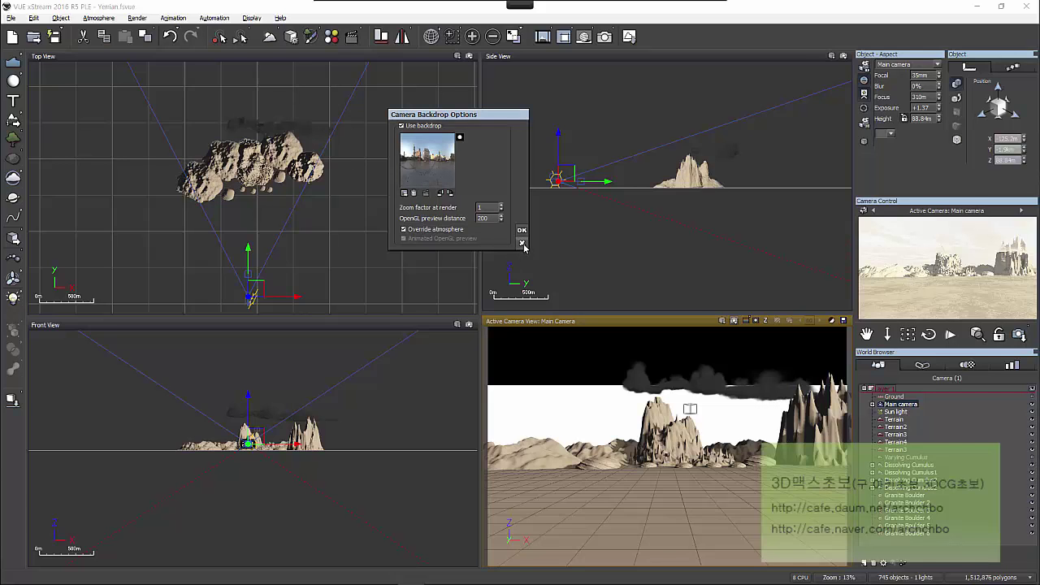
# Remove the backdrop picture, accept the options, and deselect the camera and refresh its preview.
pyautogui.click(413, 192)
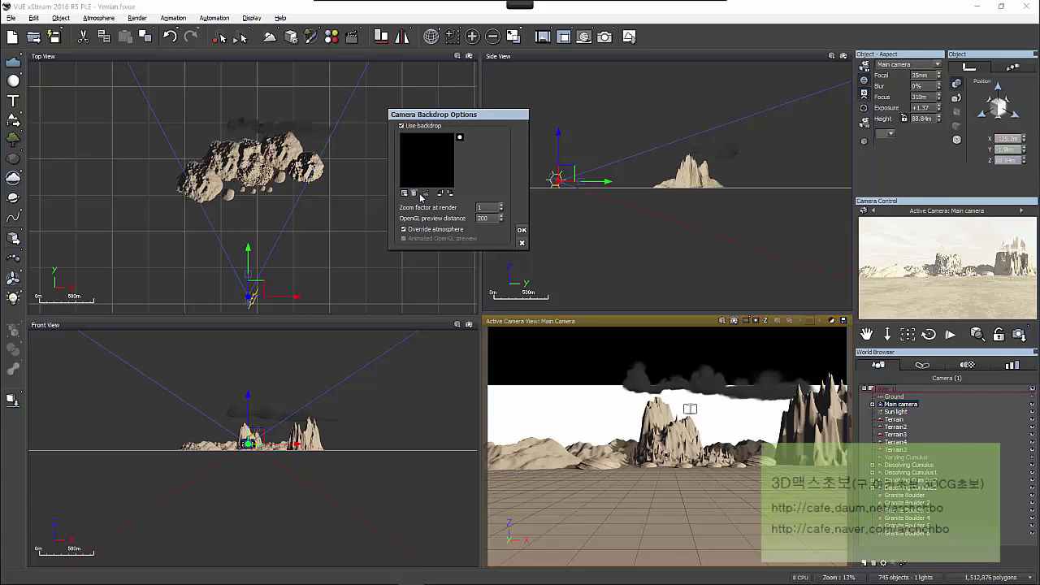
pyautogui.click(522, 231)
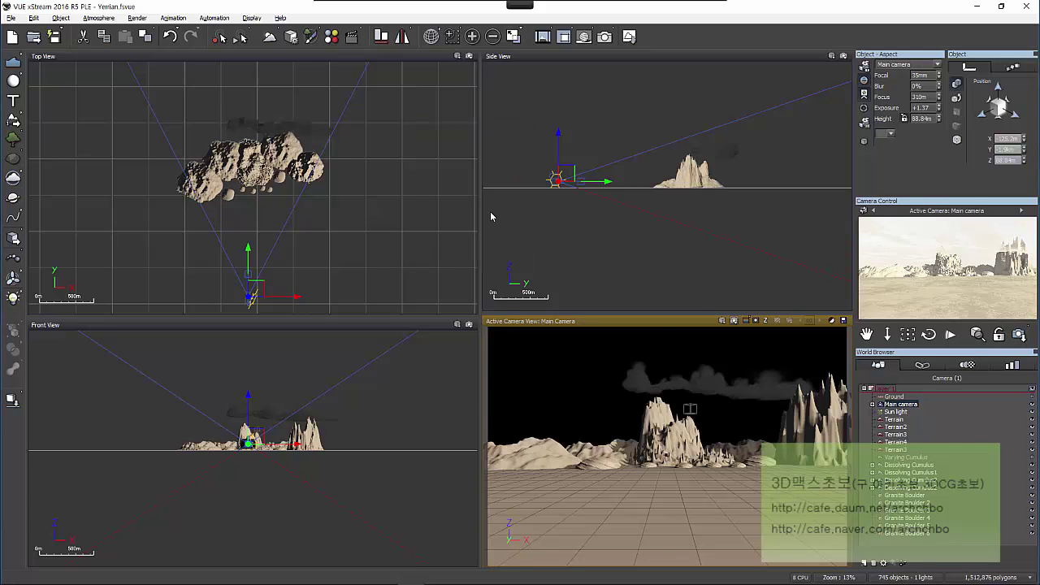
pyautogui.click(732, 296)
pyautogui.rightClick(873, 317)
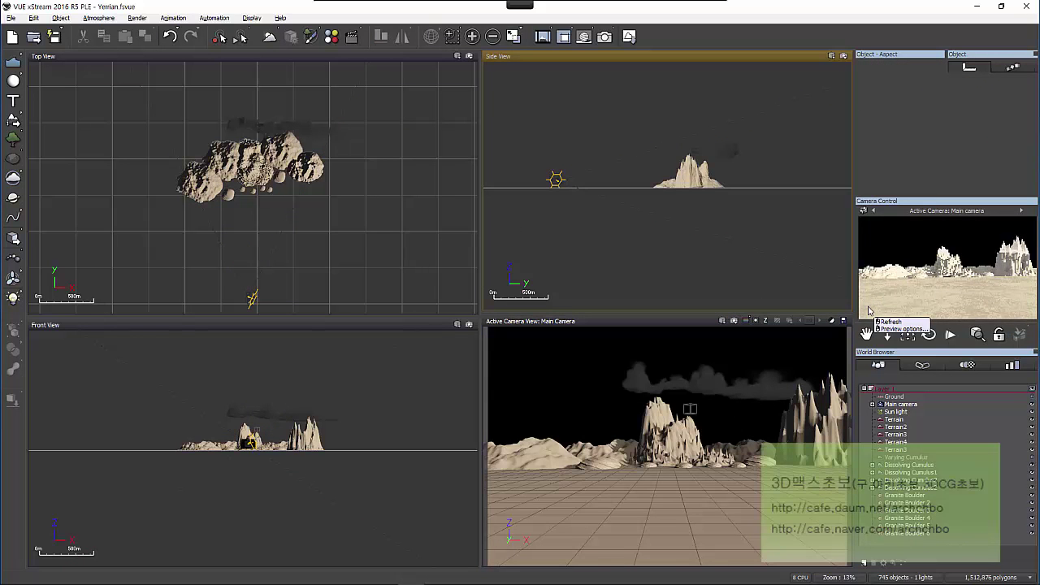
pyautogui.click(881, 243)
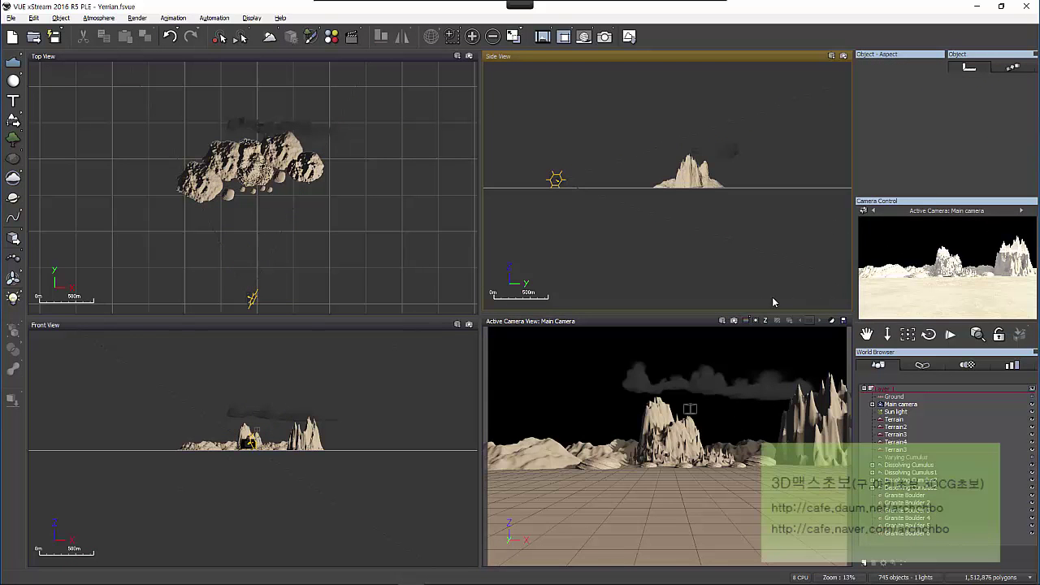
# Look through the Atmosphere Editor's sun, light, clouds, sky, wind, effects and rain settings, and close the editor.
pyautogui.click(99, 18)
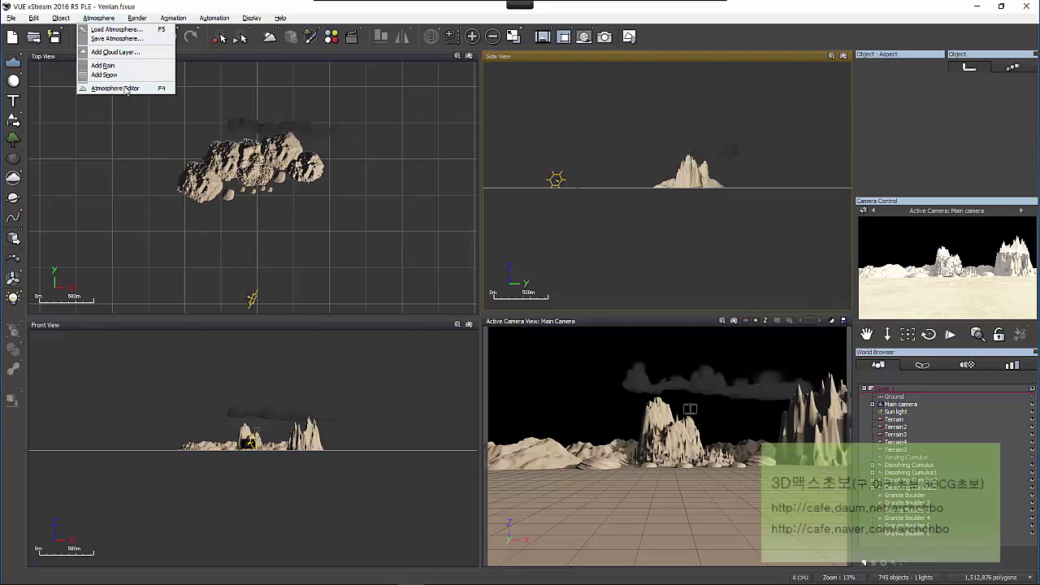
pyautogui.click(126, 86)
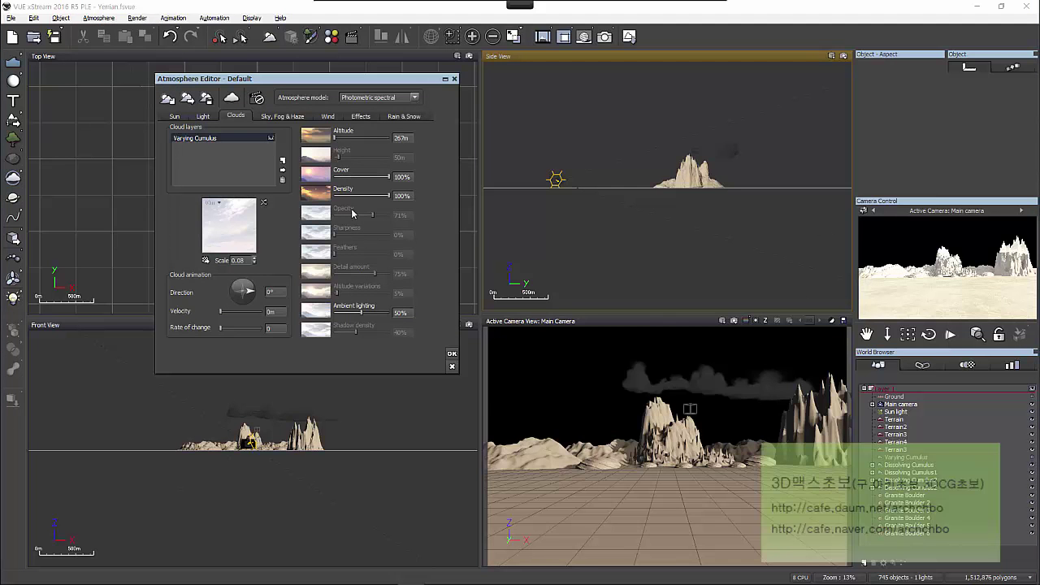
pyautogui.click(264, 202)
pyautogui.click(199, 117)
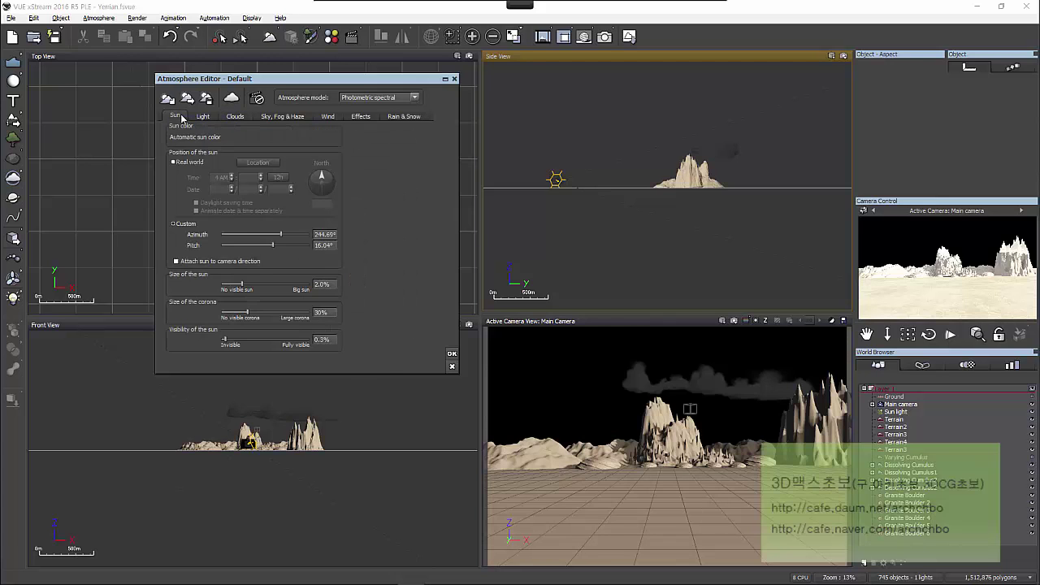
pyautogui.click(234, 119)
pyautogui.click(279, 119)
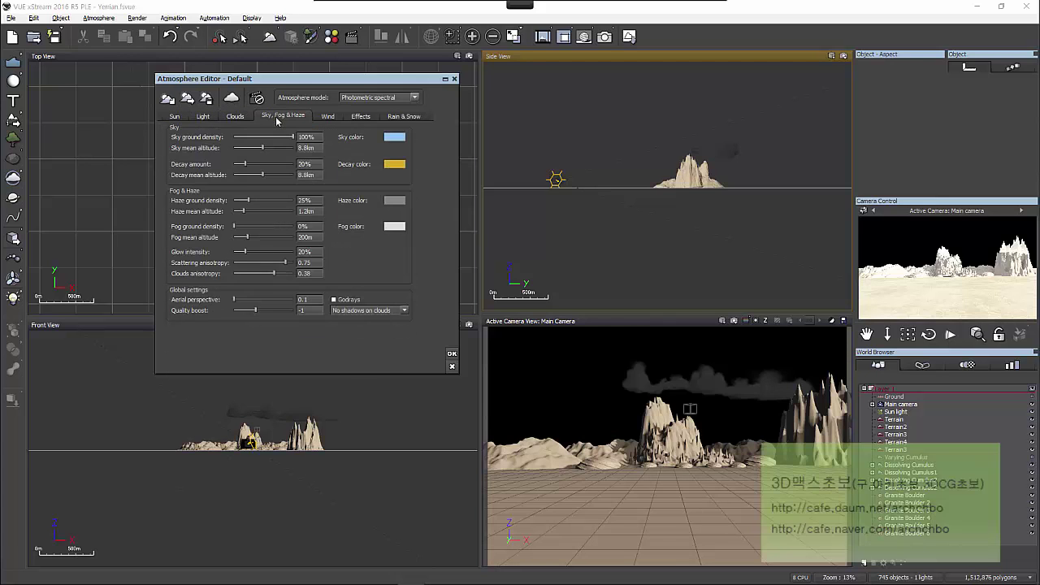
pyautogui.click(334, 118)
pyautogui.click(359, 119)
pyautogui.click(403, 119)
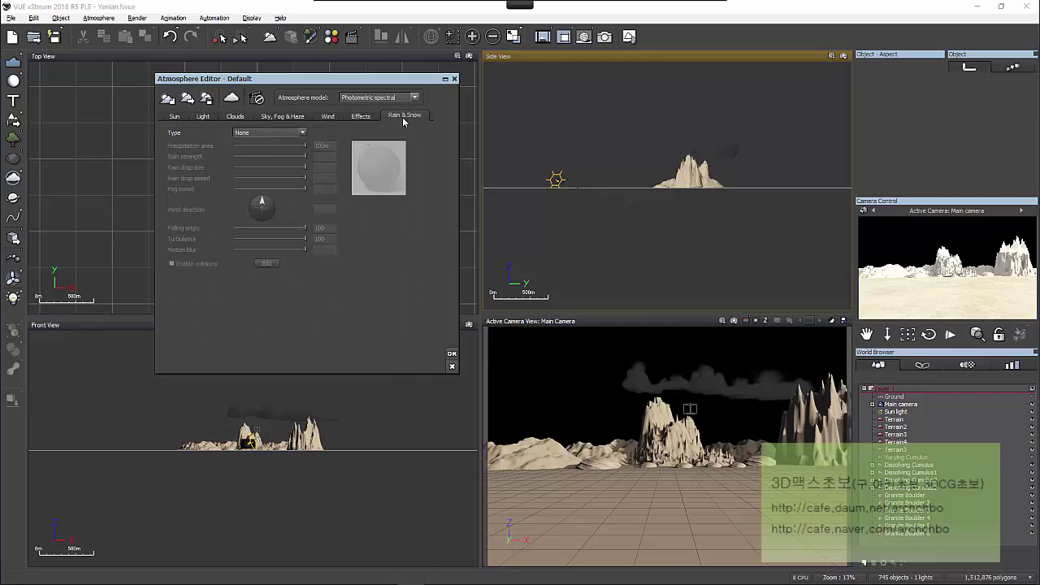
pyautogui.click(235, 119)
pyautogui.click(205, 118)
pyautogui.click(454, 79)
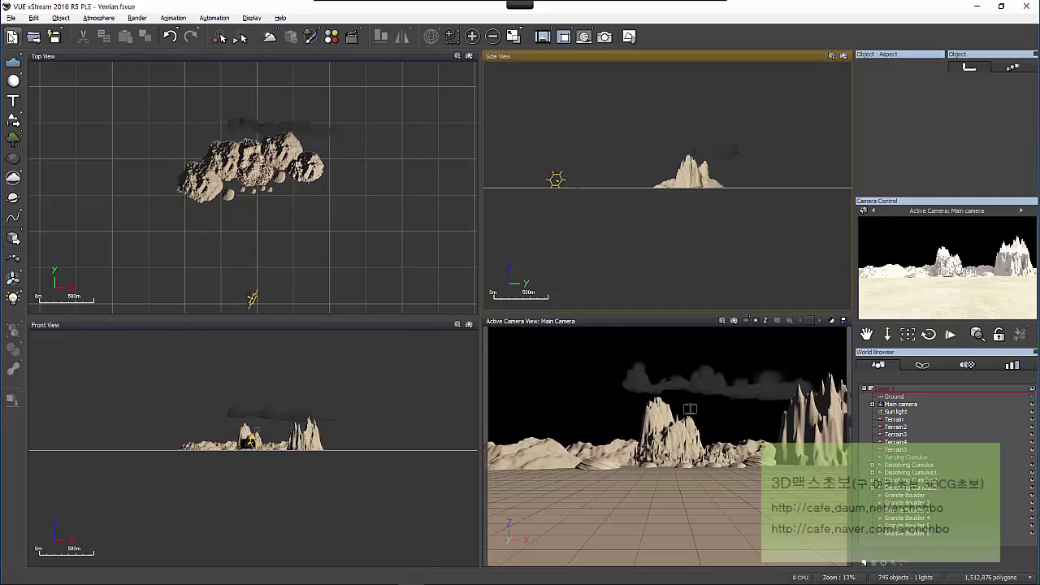
# Start a new scene from an atmosphere preset, discarding the unsaved changes to the current scene.
pyautogui.click(13, 37)
pyautogui.doubleClick(382, 161)
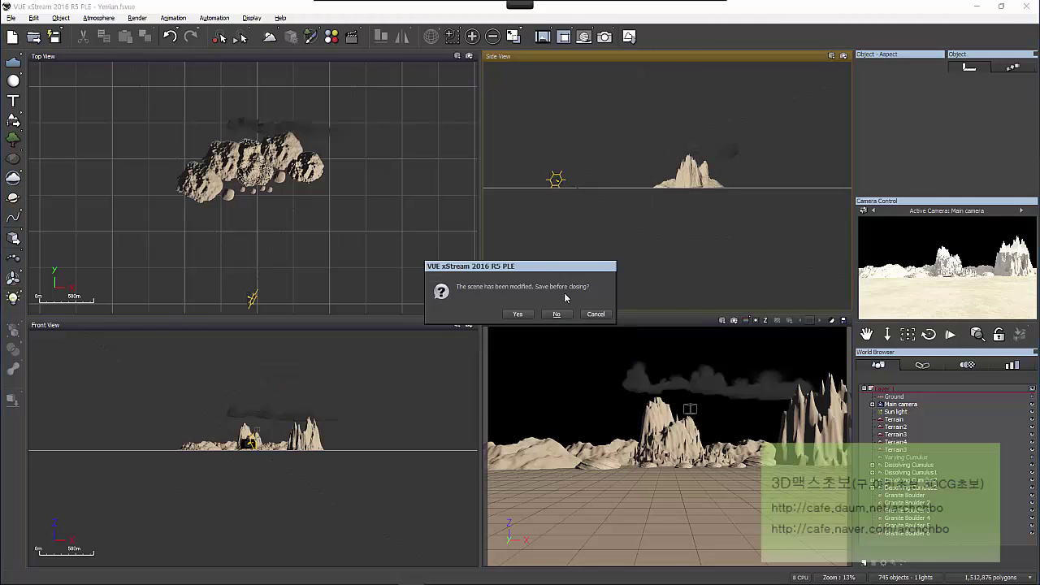
pyautogui.click(562, 315)
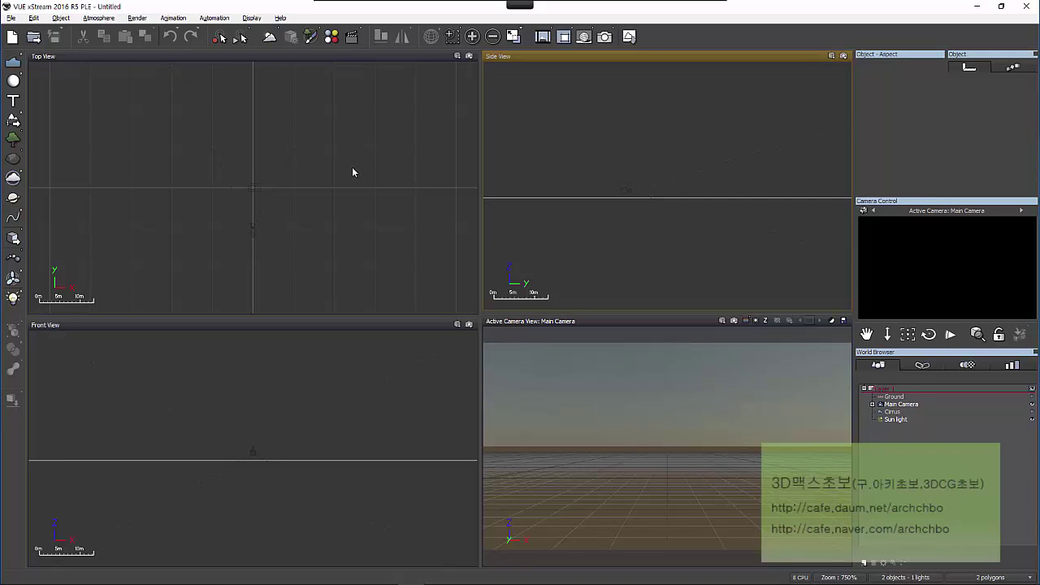
# Reopen the Yerrian.fsvue scene from the recent files, keeping the current viewport layout.
pyautogui.click(11, 18)
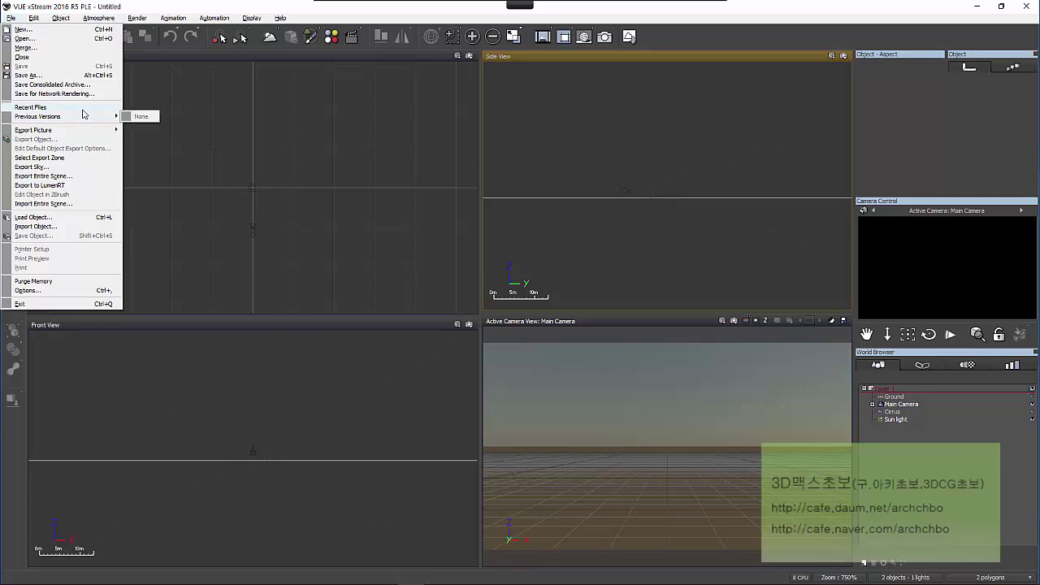
pyautogui.moveTo(87, 108)
pyautogui.click(217, 128)
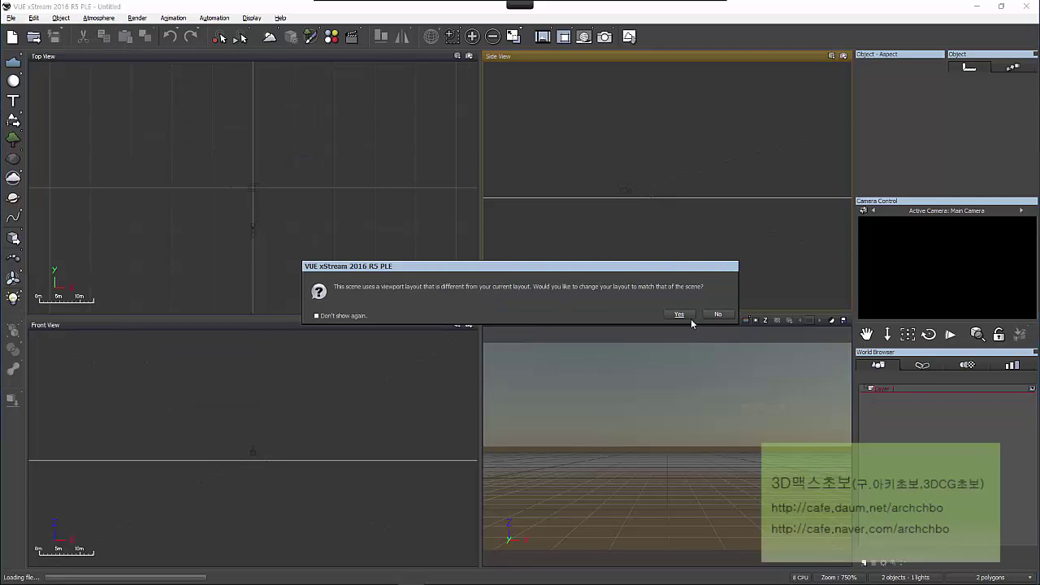
pyautogui.click(717, 314)
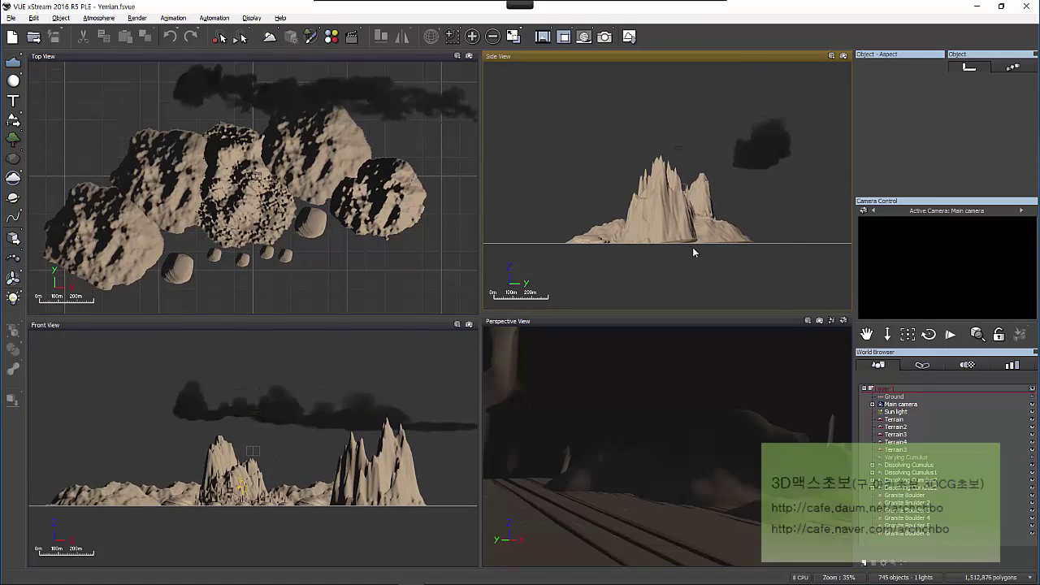
# Select the Main camera's focus target and look through the objects available for its Focus on link.
pyautogui.click(913, 404)
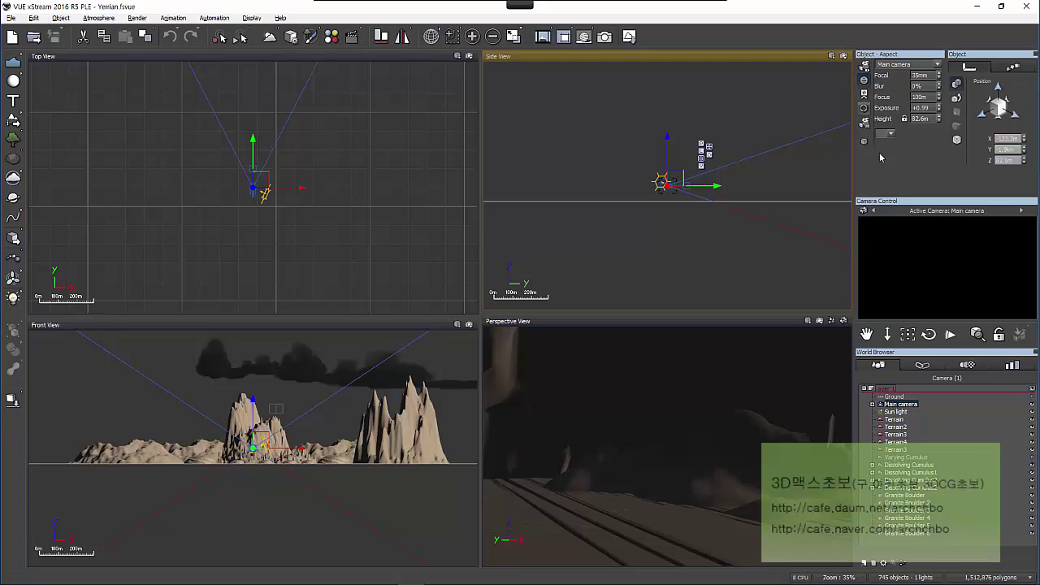
pyautogui.click(863, 112)
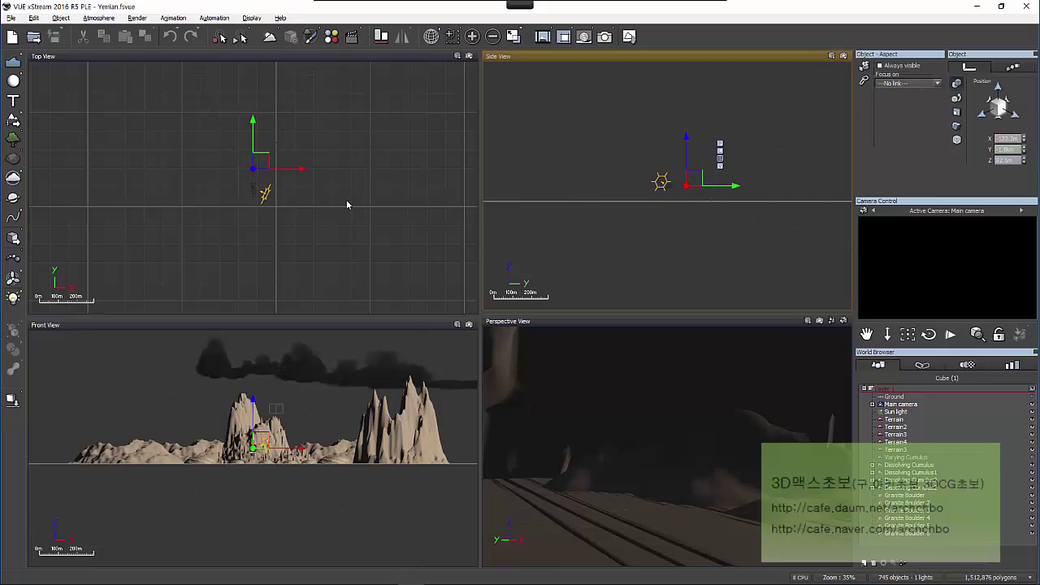
pyautogui.click(901, 404)
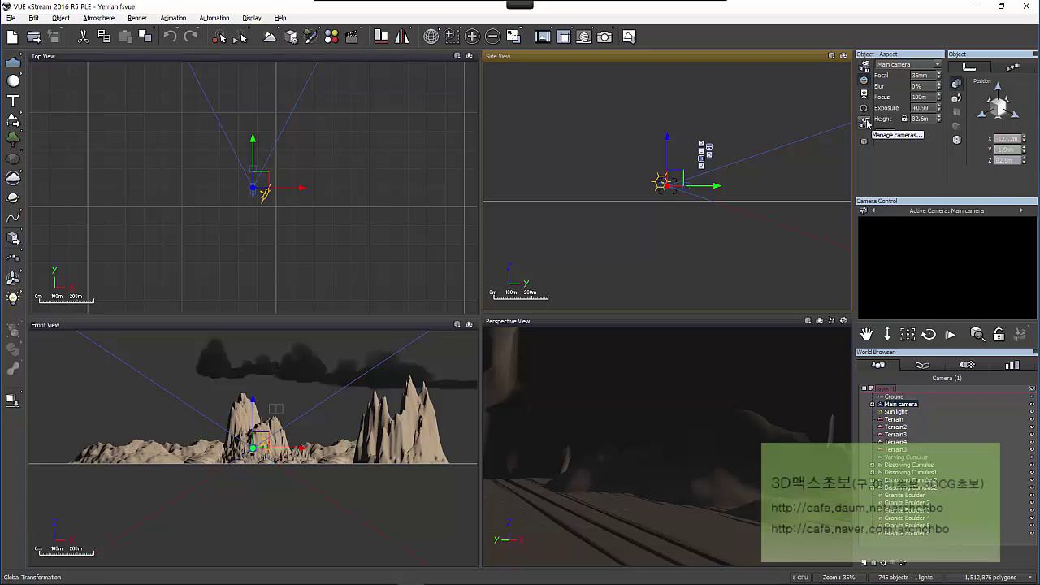
pyautogui.click(865, 112)
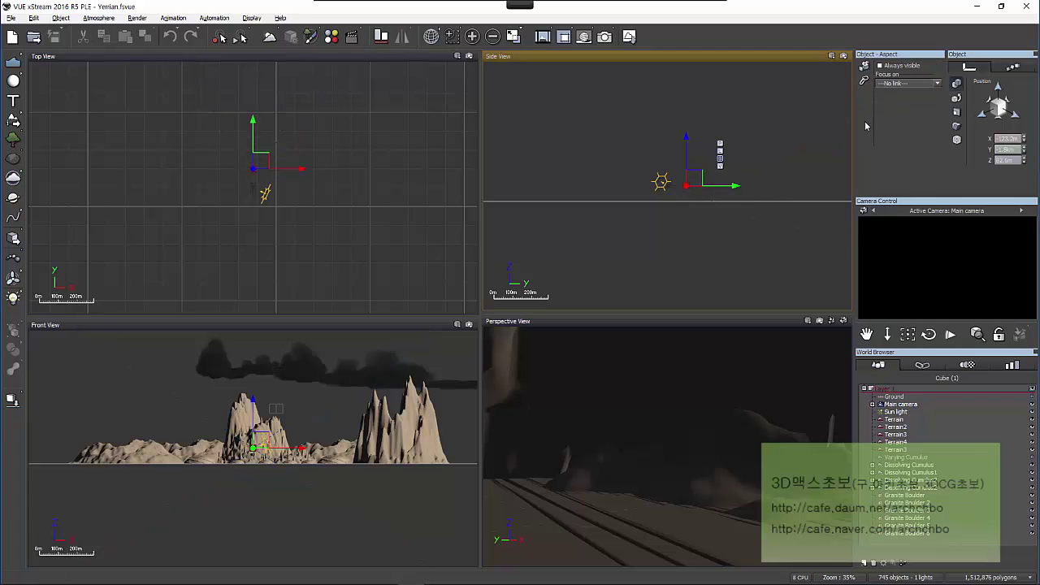
pyautogui.click(925, 83)
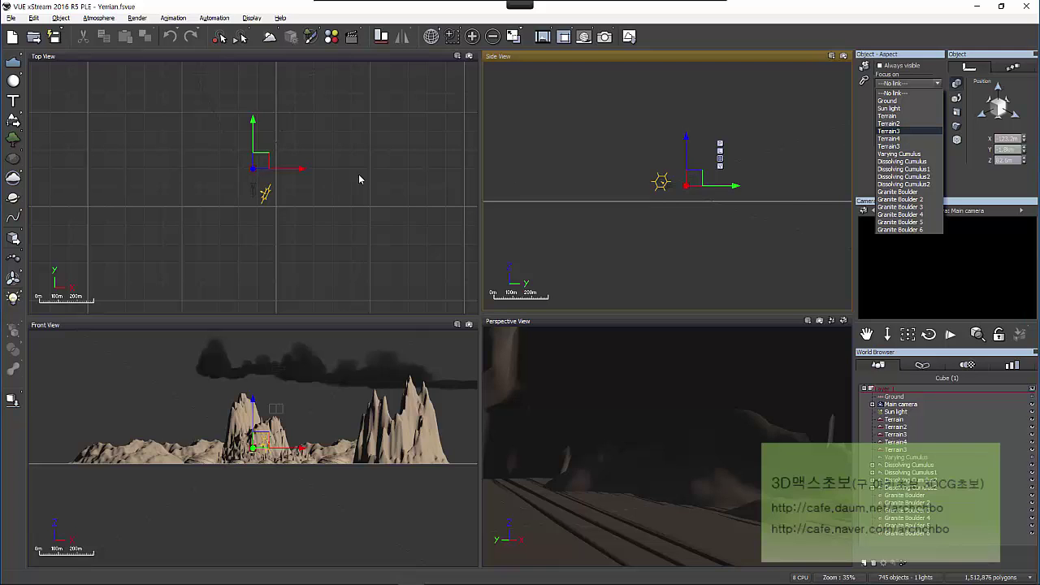
pyautogui.click(864, 104)
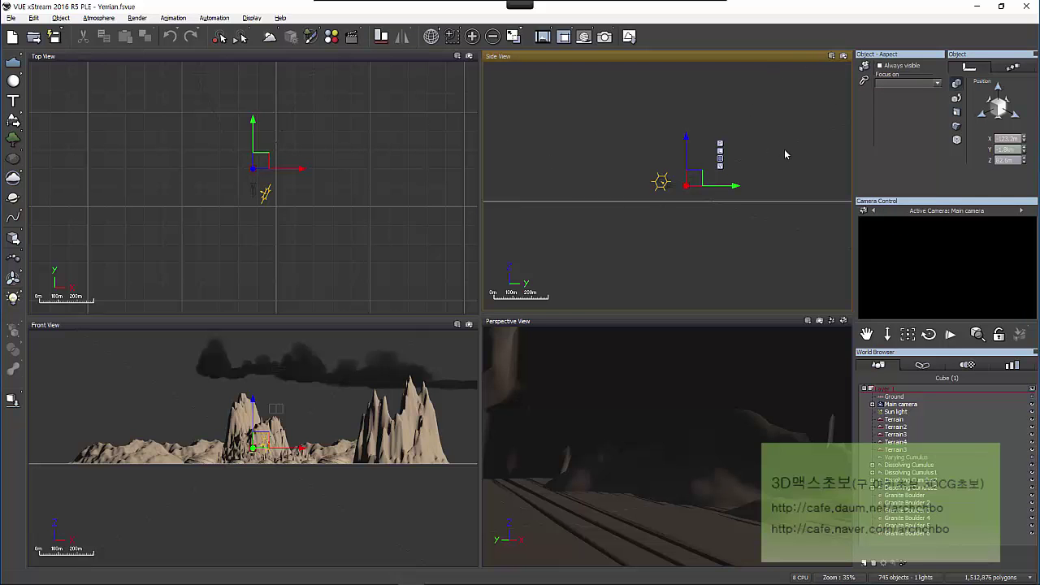
# Link the Main camera's focus target to Terrain4 and inspect its placement relative to the terrains.
pyautogui.scroll(-5, 353, 181)
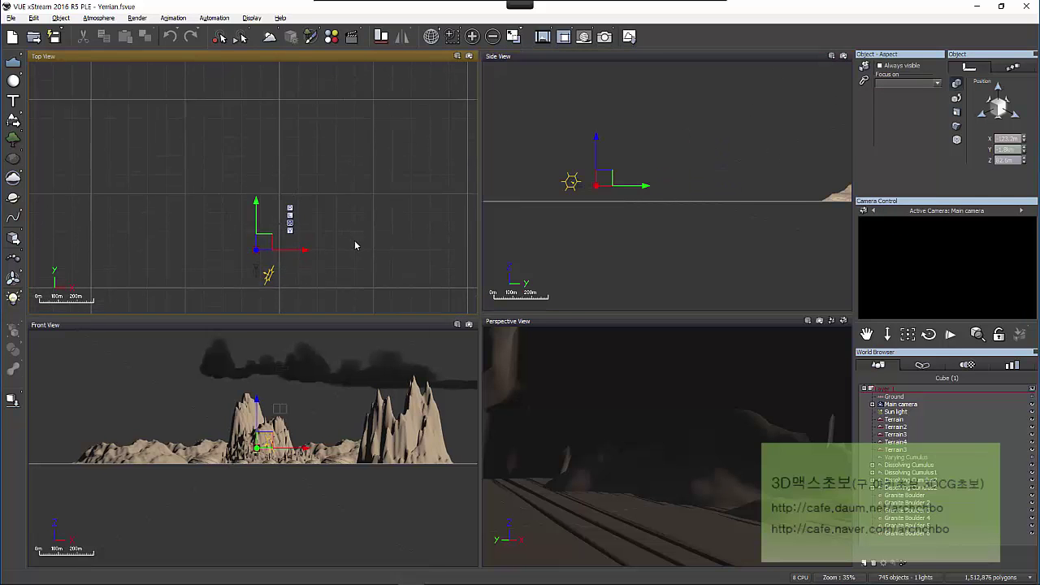
pyautogui.scroll(2, 354, 235)
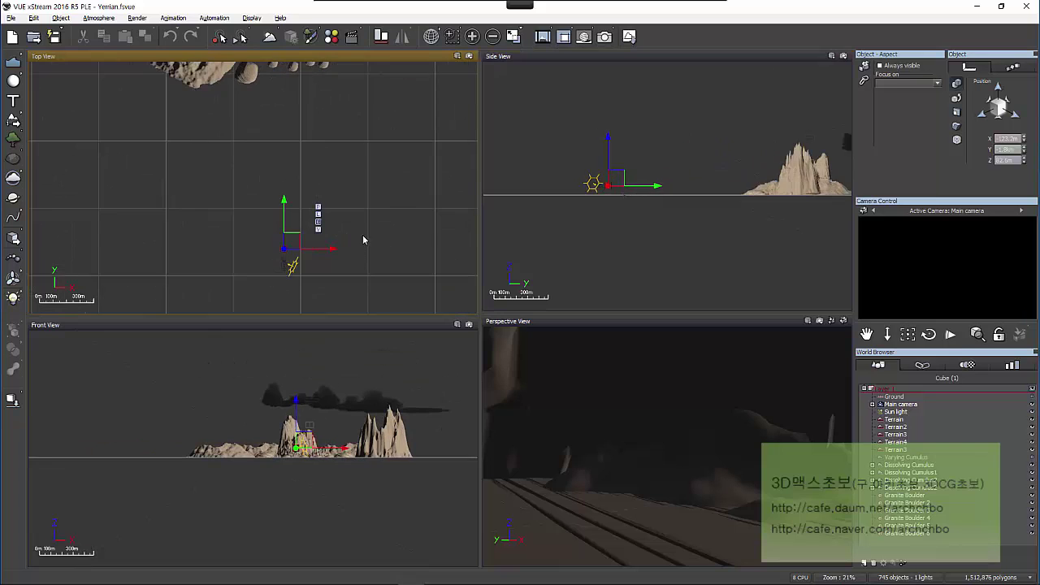
pyautogui.click(913, 85)
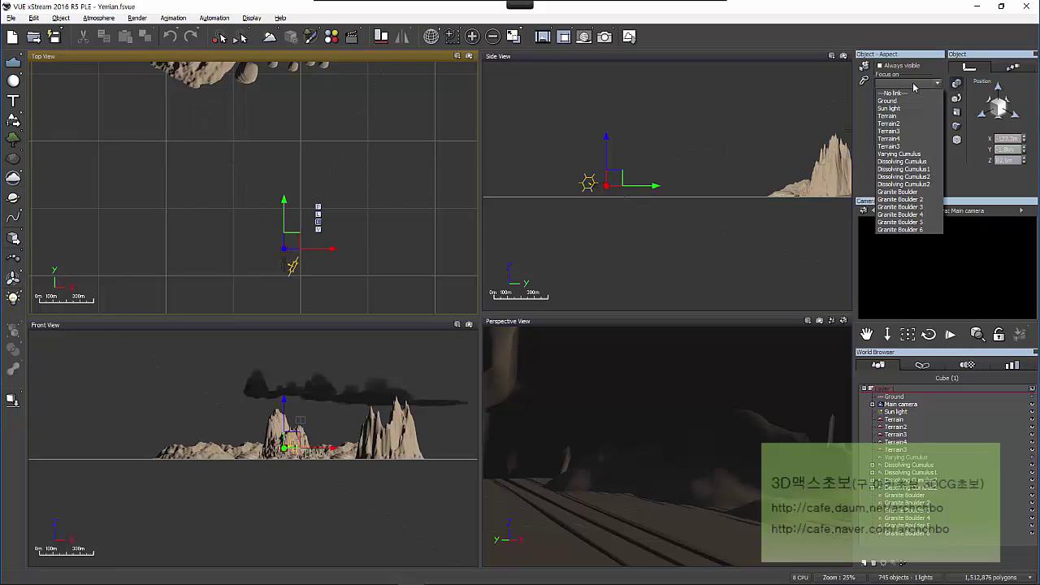
pyautogui.click(919, 139)
pyautogui.scroll(-4, 300, 154)
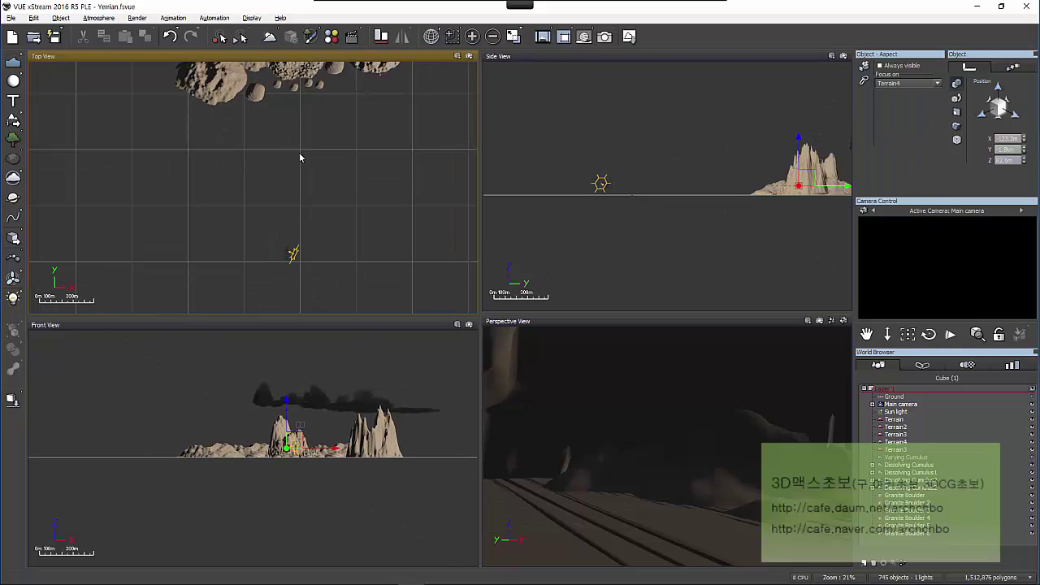
pyautogui.scroll(6, 293, 215)
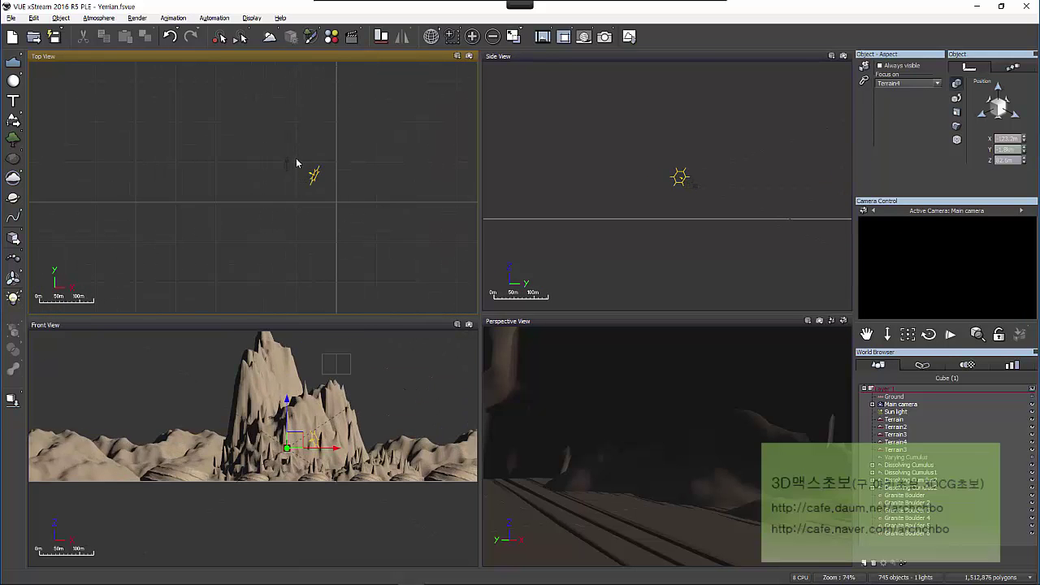
pyautogui.scroll(-5, 300, 165)
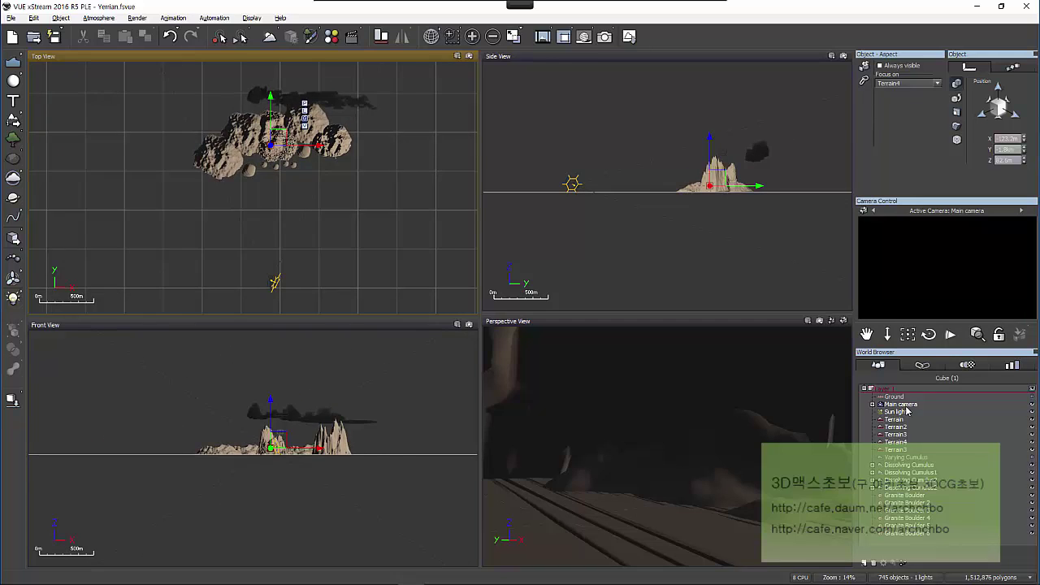
# Reselect the Main camera, add a new camera in the Camera Manager, delete it again and accept the dialog.
pyautogui.click(905, 406)
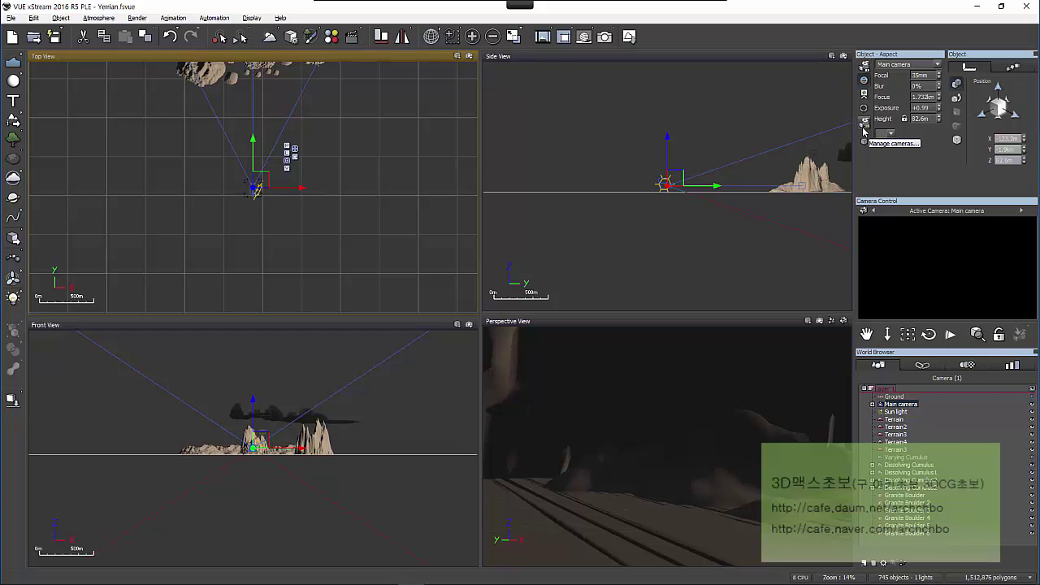
pyautogui.click(864, 127)
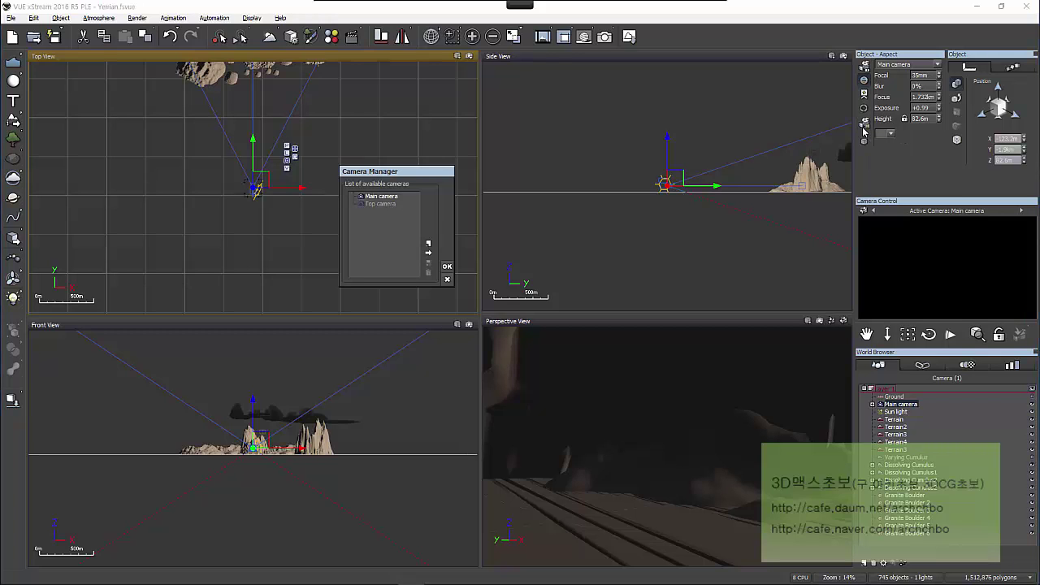
pyautogui.click(429, 246)
pyautogui.click(428, 272)
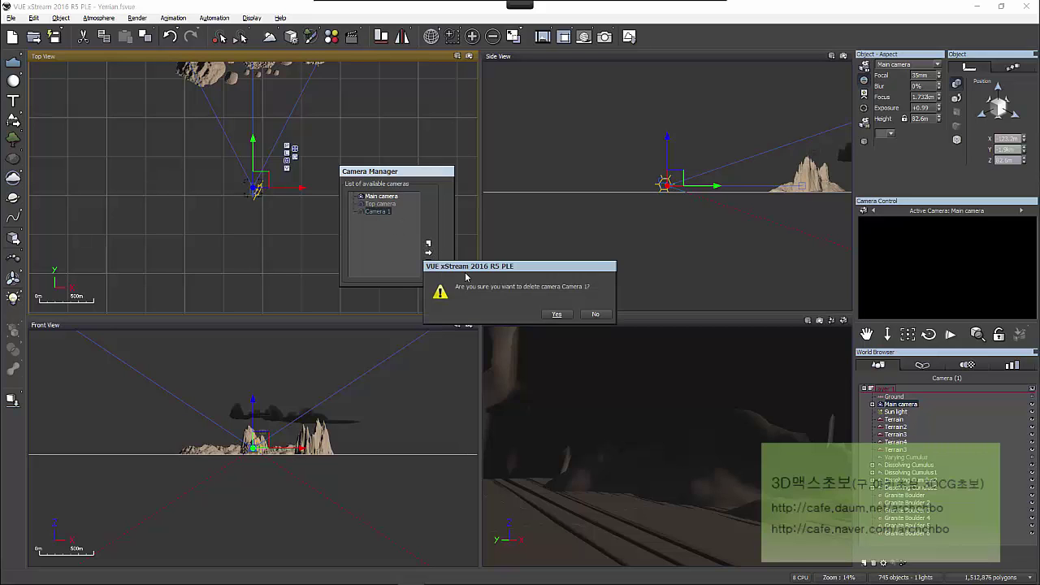
pyautogui.click(556, 315)
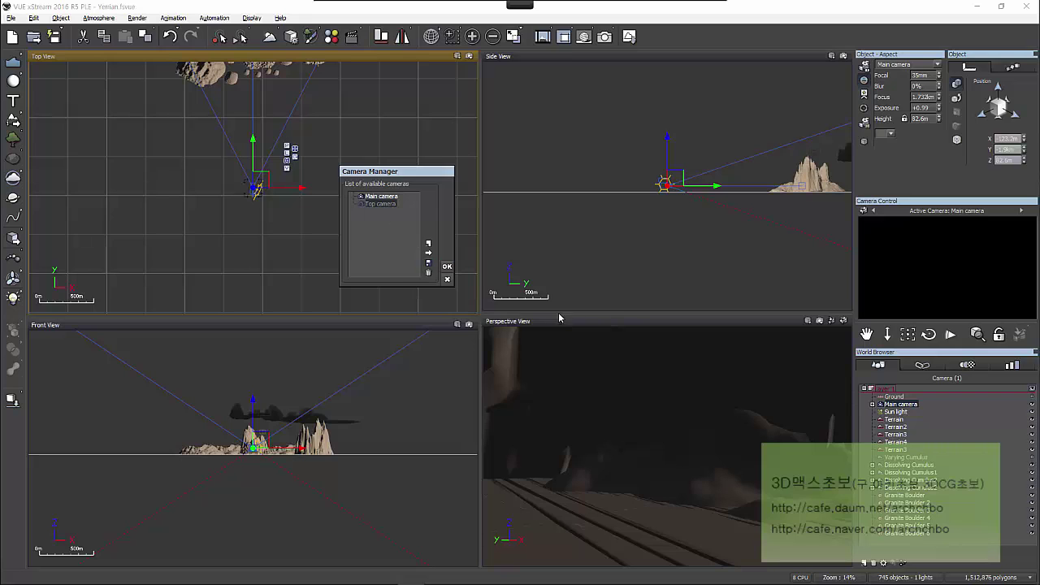
pyautogui.click(446, 266)
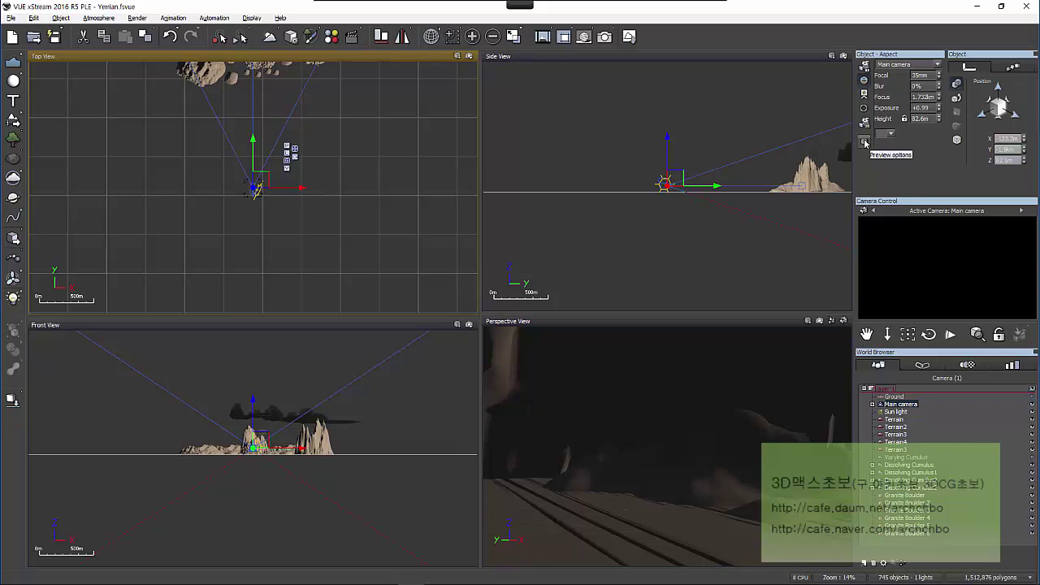
# Look through the Main camera's preview display options and open its Advanced Camera Options.
pyautogui.click(864, 143)
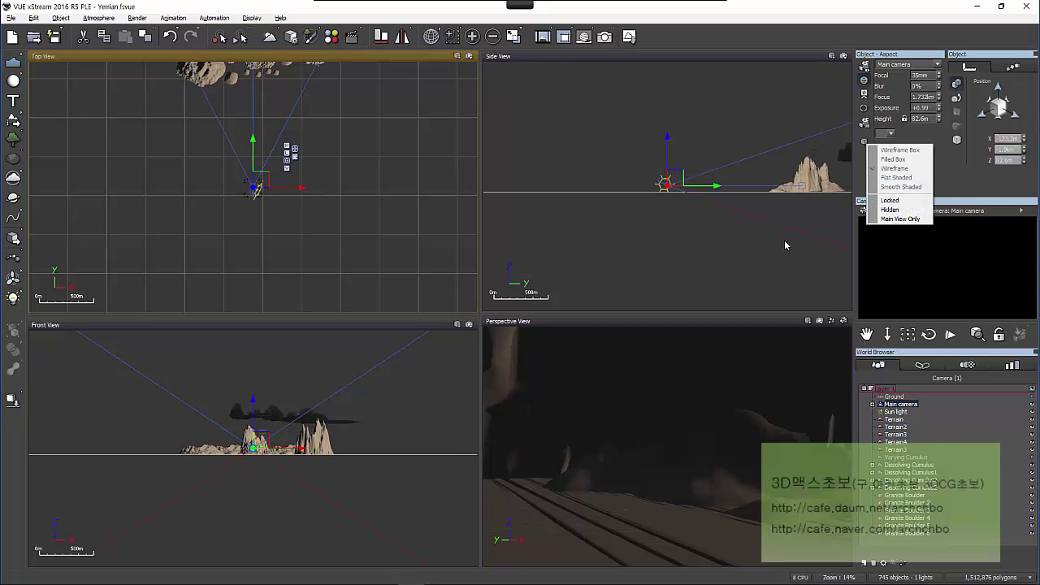
pyautogui.click(756, 222)
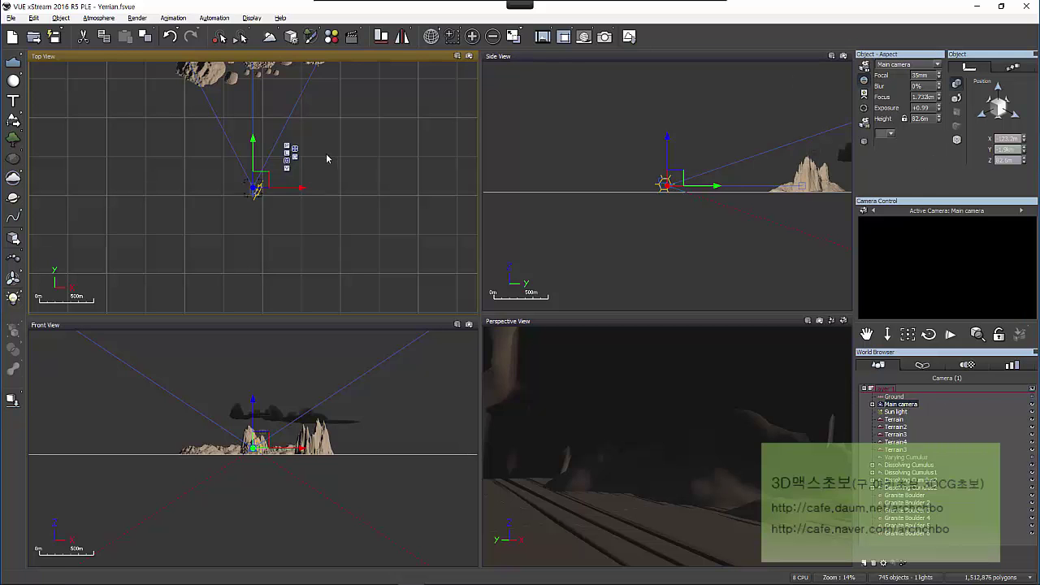
pyautogui.scroll(10, 251, 172)
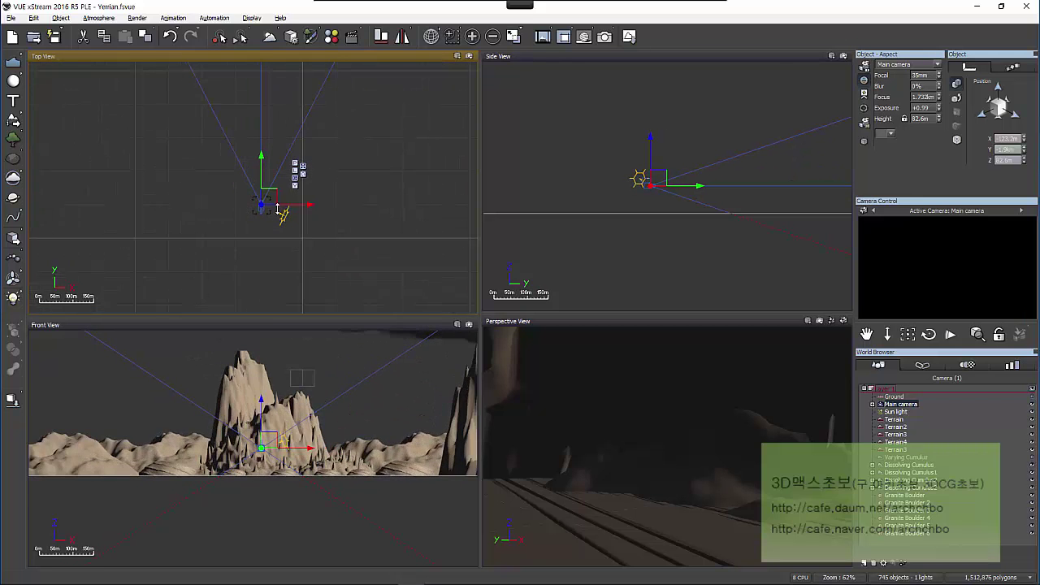
pyautogui.click(268, 238)
pyautogui.doubleClick(247, 203)
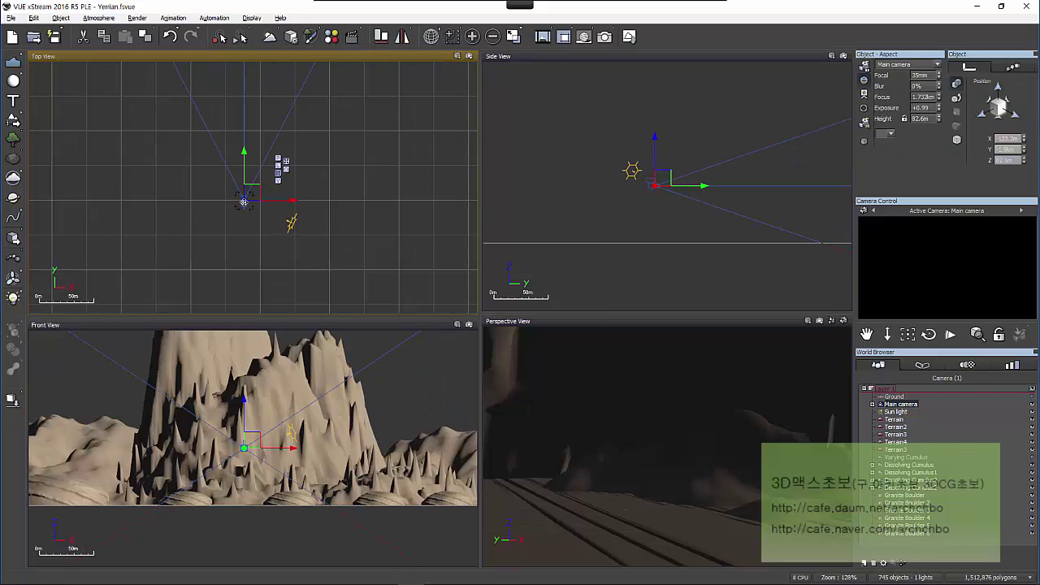
pyautogui.moveTo(238, 72); pyautogui.dragTo(277, 66)
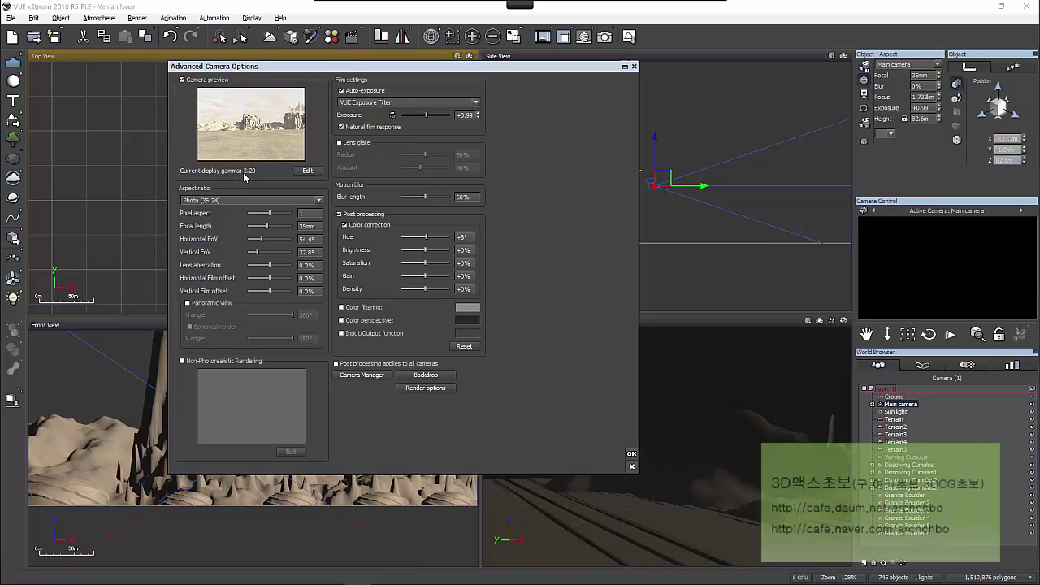
# Set the Input Gamma for image files to 2.2 in the camera's gamma options and accept.
pyautogui.click(308, 171)
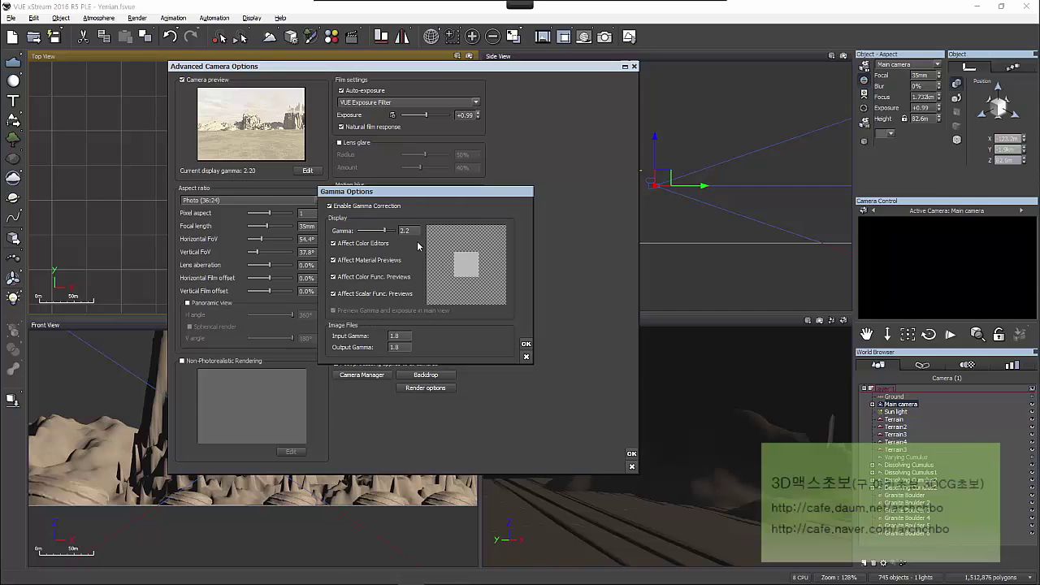
pyautogui.click(398, 336)
pyautogui.write('2')
pyautogui.press('Tab')
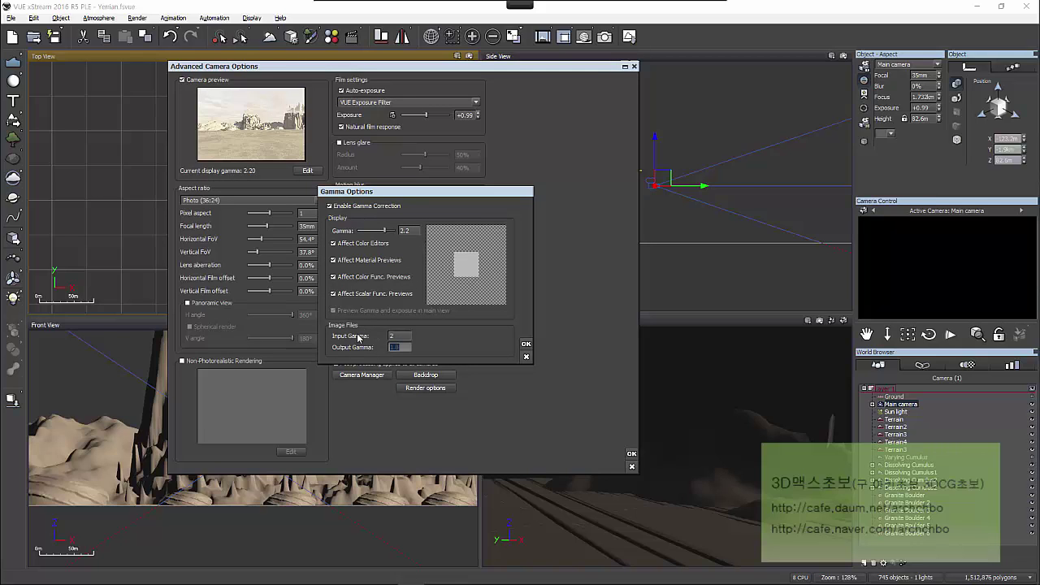
pyautogui.hotkey('shift', 'Tab')
pyautogui.write('2.2')
pyautogui.press('Tab')
pyautogui.click(527, 345)
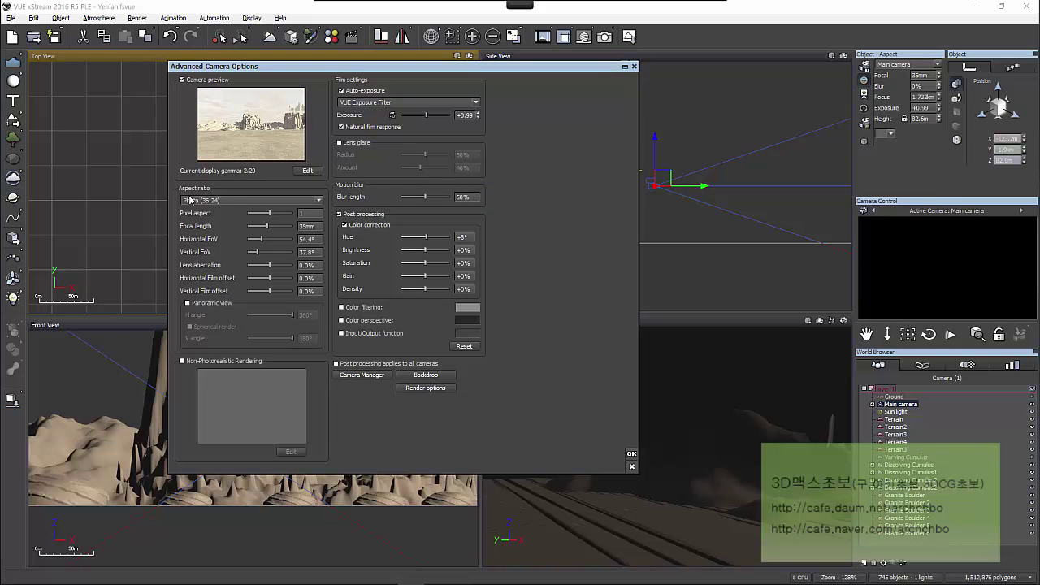
# Look through the camera's aspect ratio presets and set the aspect ratio to Television 16/9 (16:9).
pyautogui.click(229, 200)
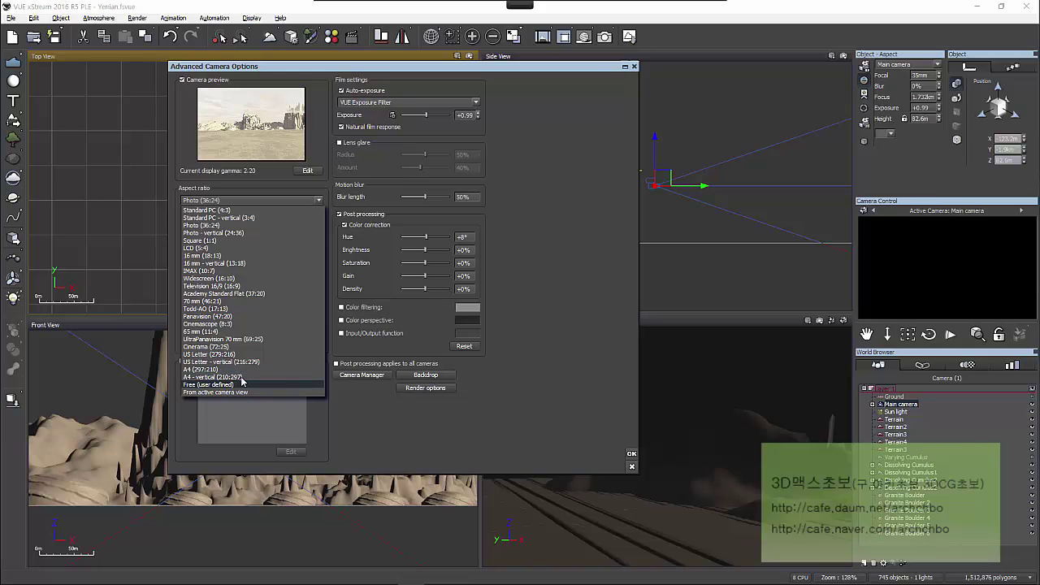
pyautogui.click(339, 416)
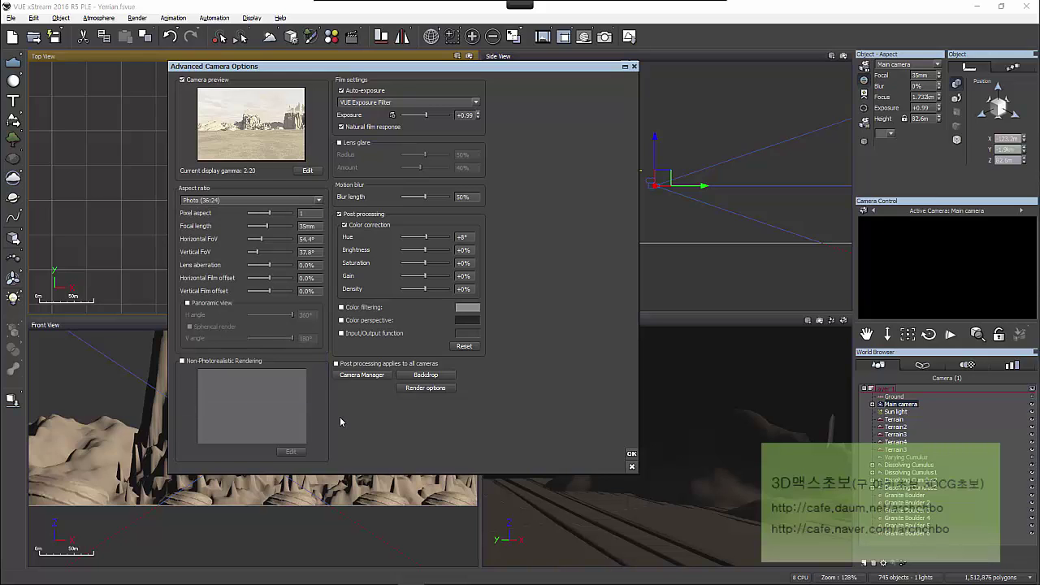
pyautogui.click(237, 201)
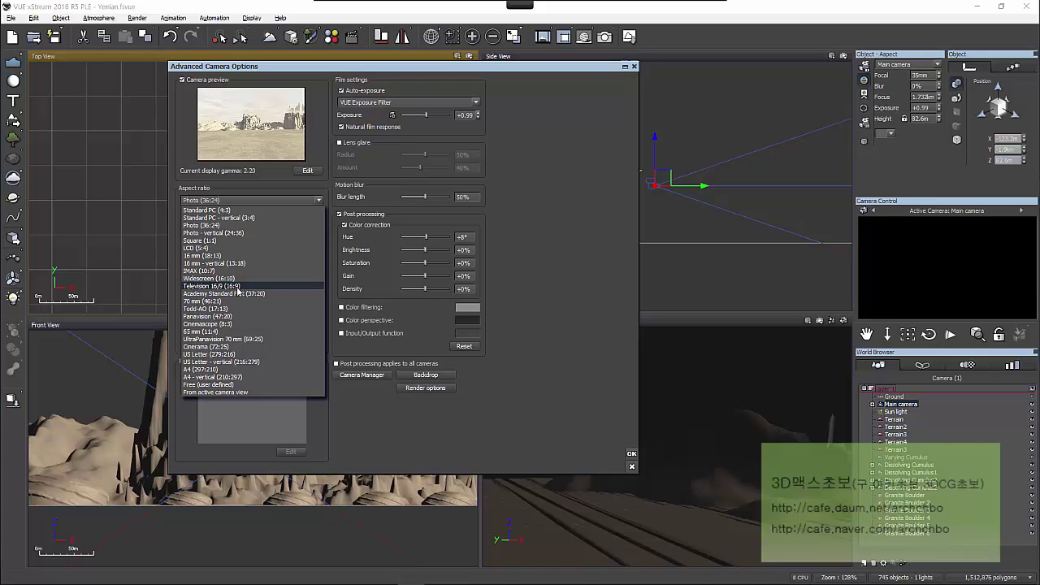
pyautogui.click(247, 287)
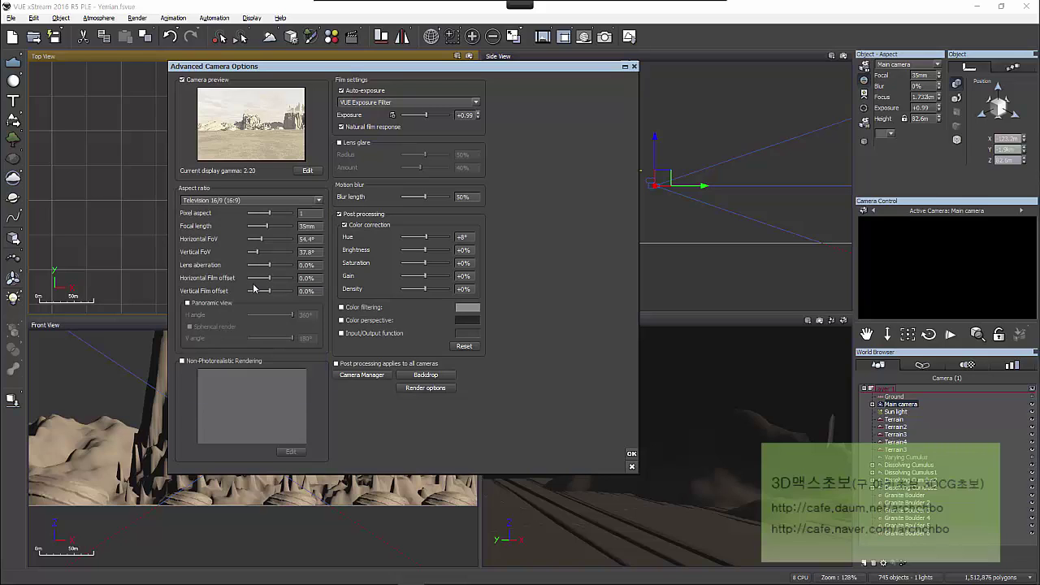
# Try the Free (user defined) aspect ratio preset and return the aspect ratio to Television 16/9 (16:9).
pyautogui.click(240, 201)
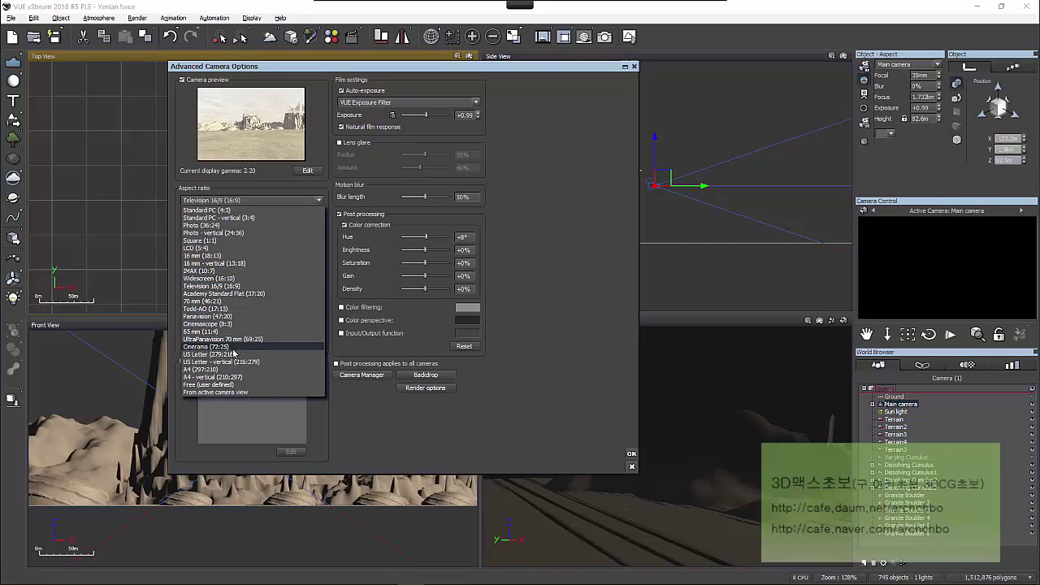
pyautogui.click(258, 385)
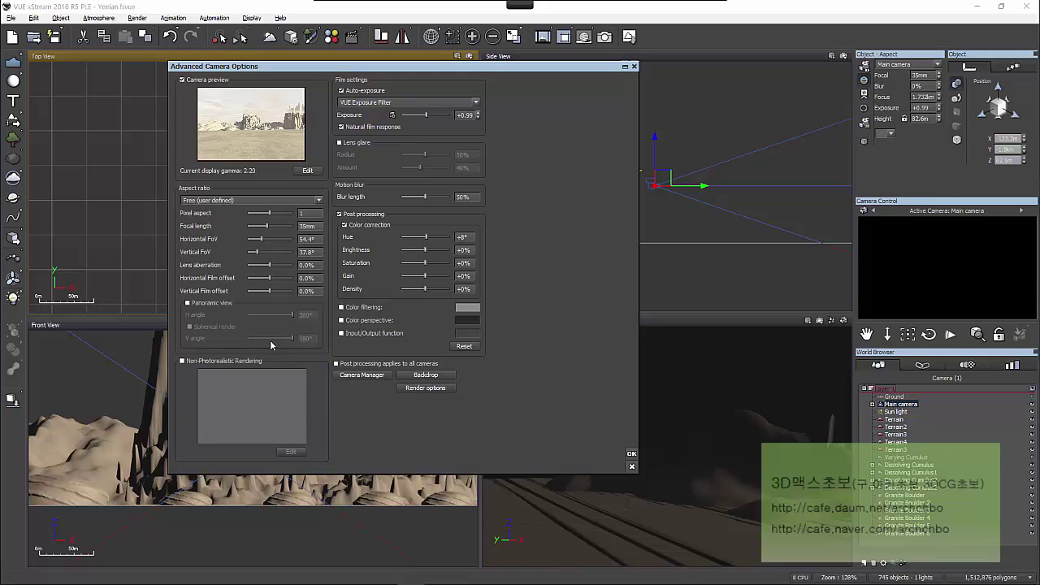
pyautogui.click(256, 203)
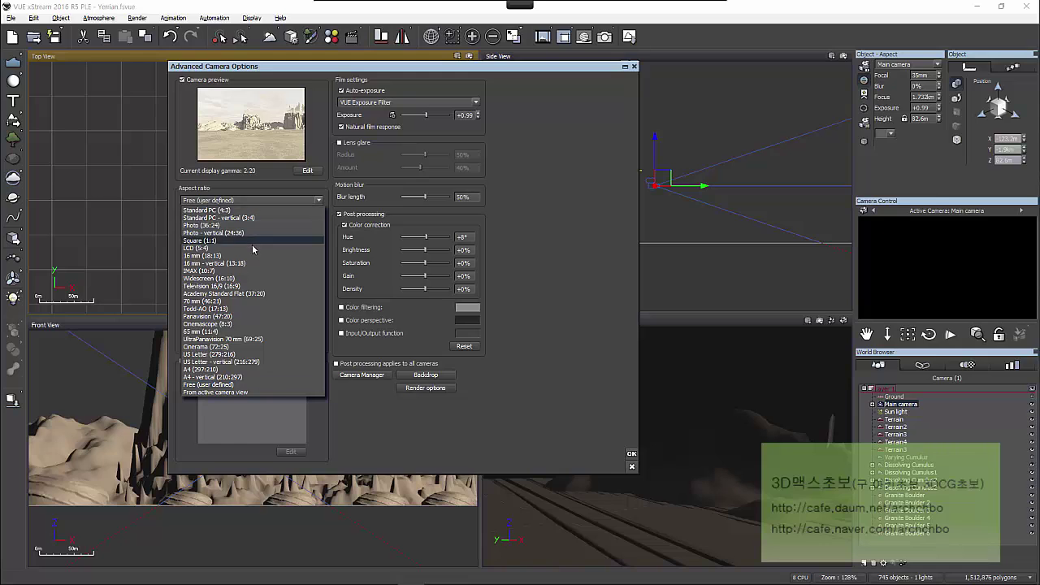
pyautogui.click(257, 286)
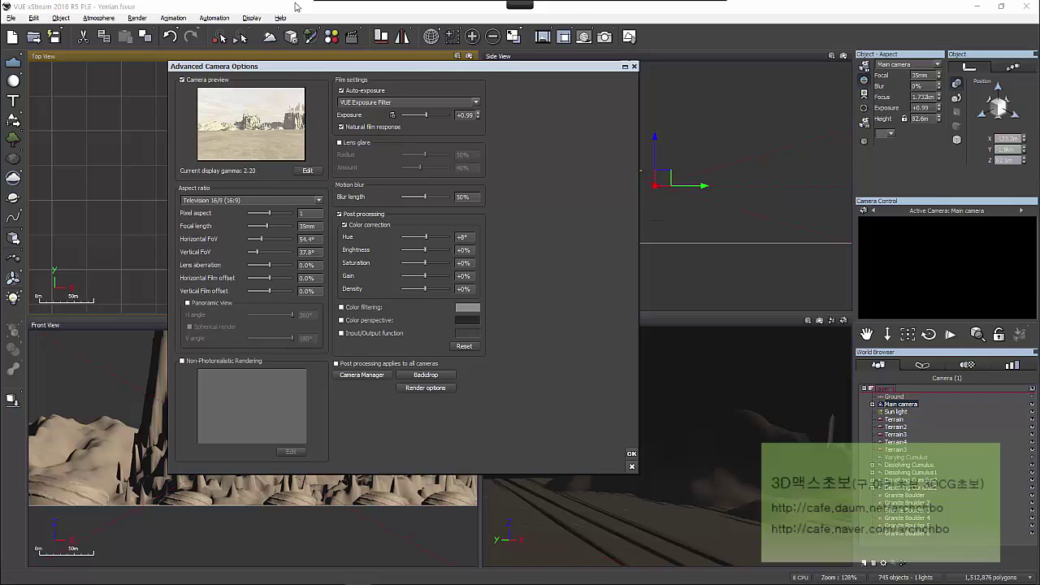
# Circle the Pixel aspect setting with the pen and handwrite a note explaining it as each pixel's width-to-height ratio.
pyautogui.click(365, 14)
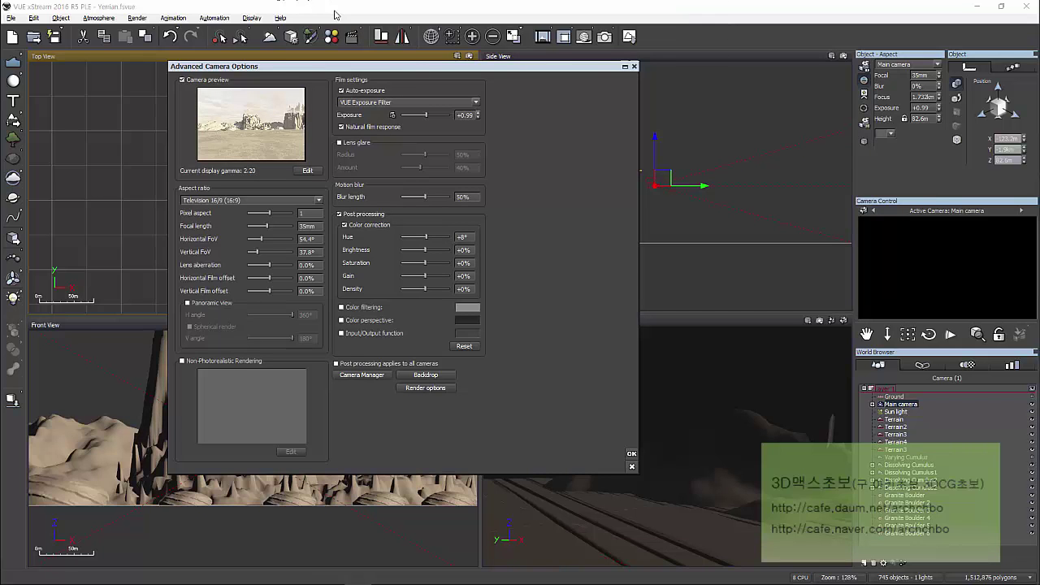
pyautogui.moveTo(216, 218)
pyautogui.mouseDown()
pyautogui.moveTo(164, 214)
pyautogui.moveTo(229, 209)
pyautogui.mouseUp()
pyautogui.moveTo(508, 122)
pyautogui.mouseDown()
pyautogui.moveTo(501, 147)
pyautogui.moveTo(510, 113)
pyautogui.moveTo(518, 133)
pyautogui.moveTo(546, 117)
pyautogui.moveTo(554, 129)
pyautogui.moveTo(553, 95)
pyautogui.moveTo(574, 116)
pyautogui.moveTo(666, 86)
pyautogui.moveTo(669, 100)
pyautogui.moveTo(729, 73)
pyautogui.moveTo(789, 75)
pyautogui.mouseUp()
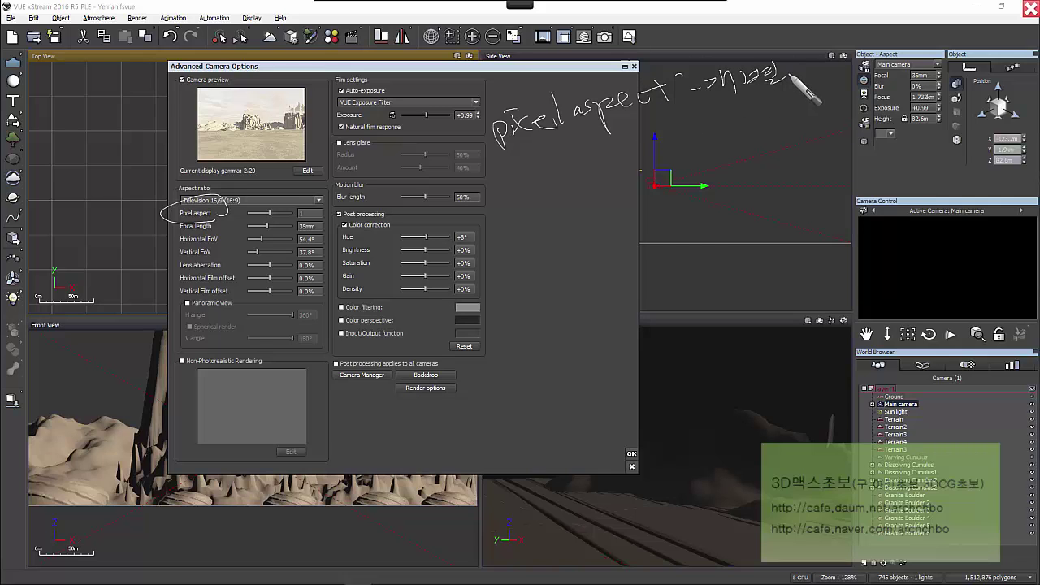
pyautogui.moveTo(668, 116)
pyautogui.mouseDown()
pyautogui.moveTo(729, 112)
pyautogui.moveTo(746, 118)
pyautogui.moveTo(760, 101)
pyautogui.moveTo(757, 116)
pyautogui.moveTo(775, 121)
pyautogui.moveTo(799, 99)
pyautogui.moveTo(800, 115)
pyautogui.moveTo(834, 86)
pyautogui.moveTo(813, 130)
pyautogui.mouseUp()
pyautogui.moveTo(712, 162)
pyautogui.mouseDown()
pyautogui.moveTo(763, 171)
pyautogui.moveTo(791, 146)
pyautogui.moveTo(866, 139)
pyautogui.moveTo(899, 113)
pyautogui.moveTo(897, 128)
pyautogui.moveTo(910, 124)
pyautogui.moveTo(866, 126)
pyautogui.mouseUp()
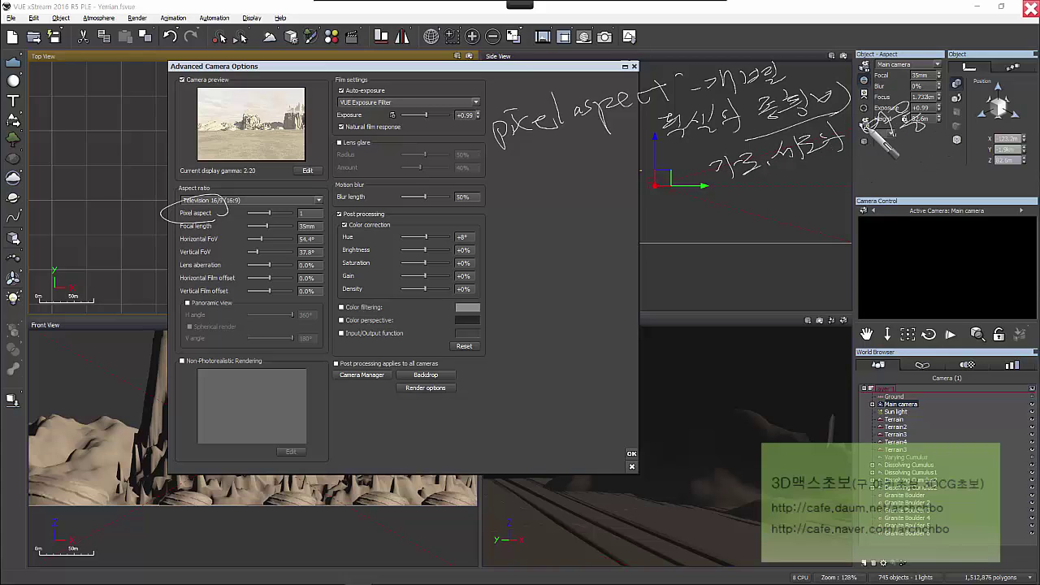
# Circle the Pixel aspect value, handwrite the examples 1.333 and 1.44 and cross them out, and mark the aspect ratio preset.
pyautogui.moveTo(333, 203); pyautogui.dragTo(313, 213)
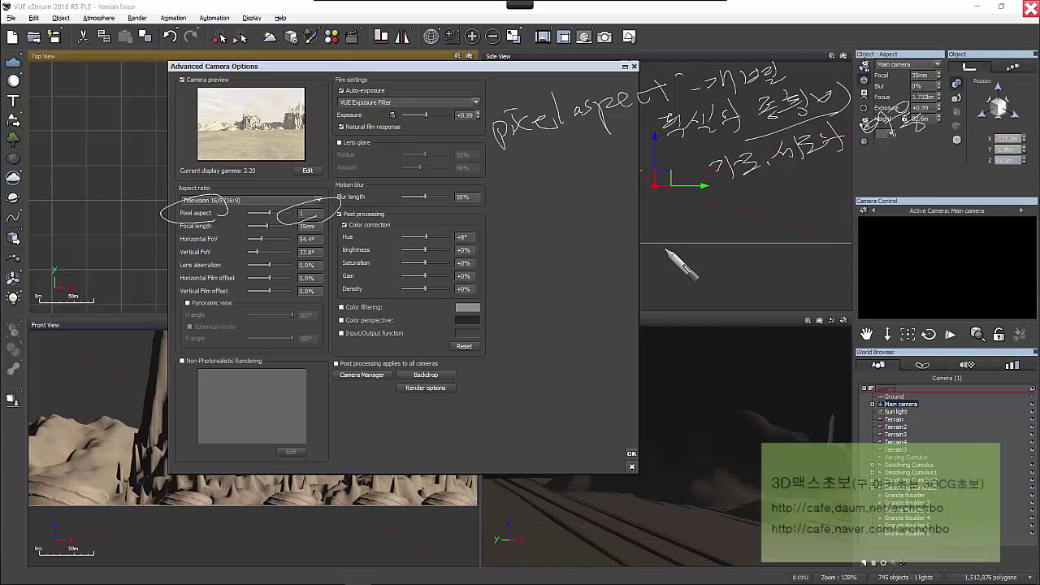
pyautogui.moveTo(668, 221)
pyautogui.mouseDown()
pyautogui.moveTo(700, 259)
pyautogui.moveTo(713, 219)
pyautogui.moveTo(743, 221)
pyautogui.moveTo(703, 271)
pyautogui.moveTo(711, 259)
pyautogui.moveTo(722, 269)
pyautogui.moveTo(757, 256)
pyautogui.moveTo(752, 265)
pyautogui.moveTo(736, 248)
pyautogui.moveTo(767, 263)
pyautogui.mouseUp()
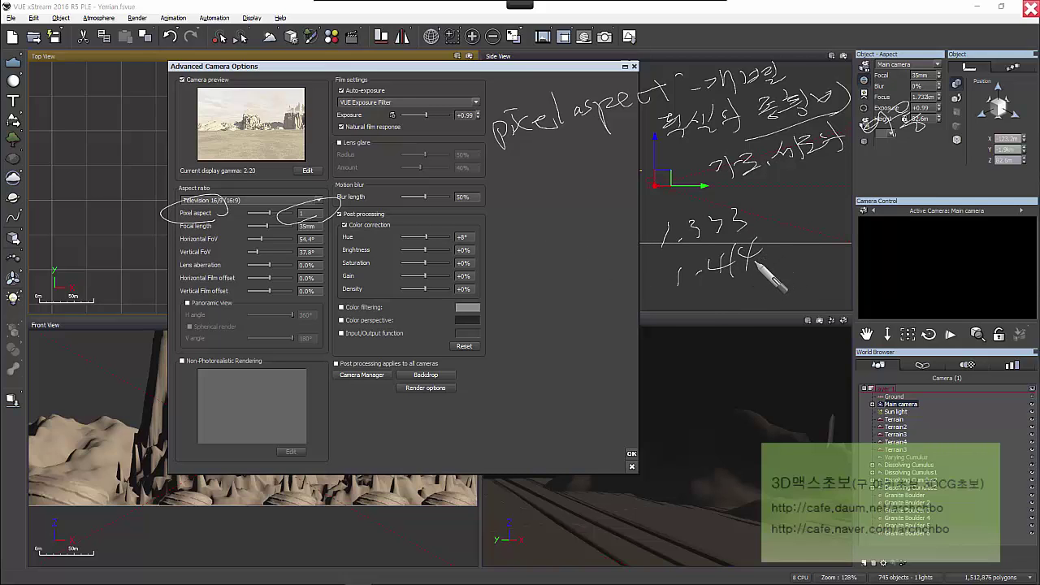
pyautogui.moveTo(757, 177); pyautogui.dragTo(712, 312)
pyautogui.moveTo(731, 253)
pyautogui.mouseDown()
pyautogui.moveTo(766, 236)
pyautogui.moveTo(755, 264)
pyautogui.mouseUp()
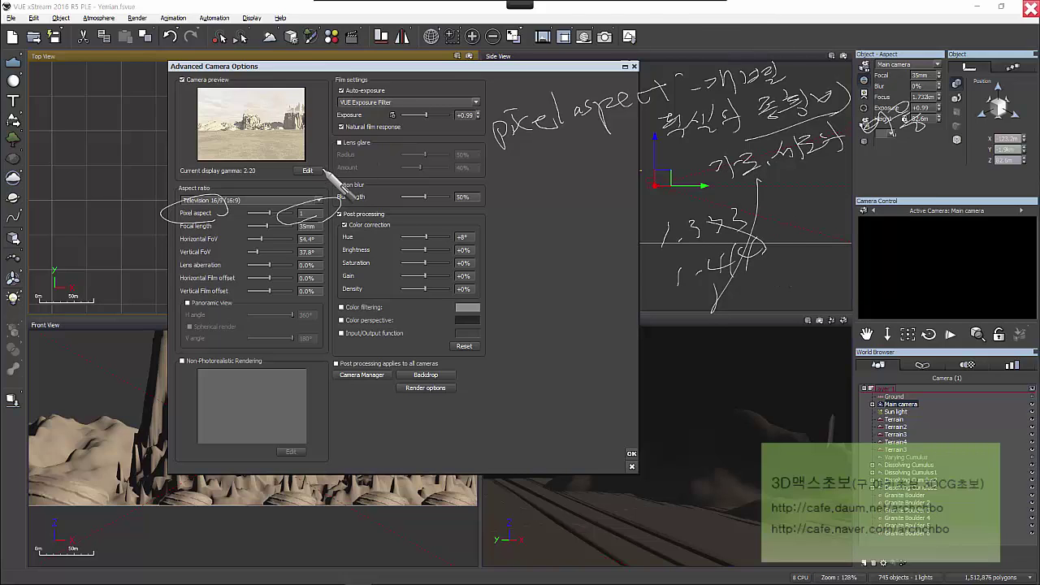
pyautogui.moveTo(303, 220)
pyautogui.mouseDown()
pyautogui.moveTo(294, 196)
pyautogui.moveTo(341, 210)
pyautogui.mouseUp()
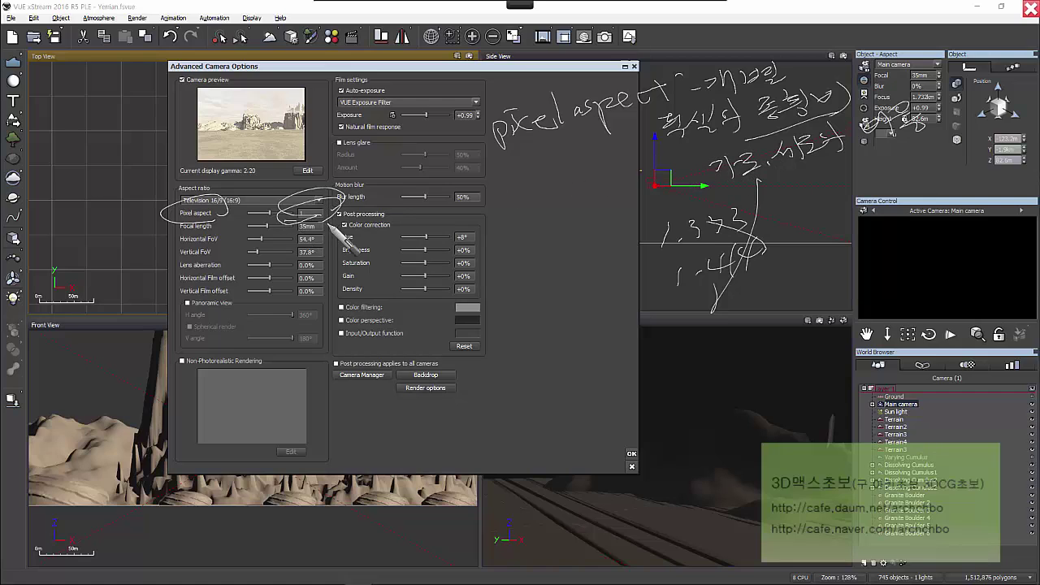
pyautogui.moveTo(182, 196); pyautogui.dragTo(253, 204)
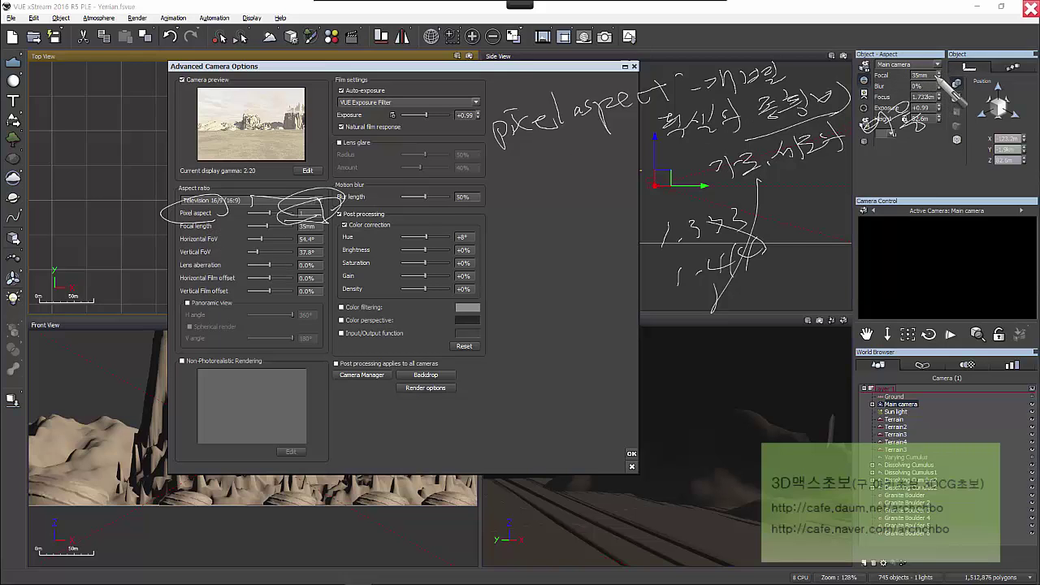
# Circle the Main camera's focal length in the object properties and clear all pen annotations.
pyautogui.moveTo(934, 57); pyautogui.dragTo(950, 67)
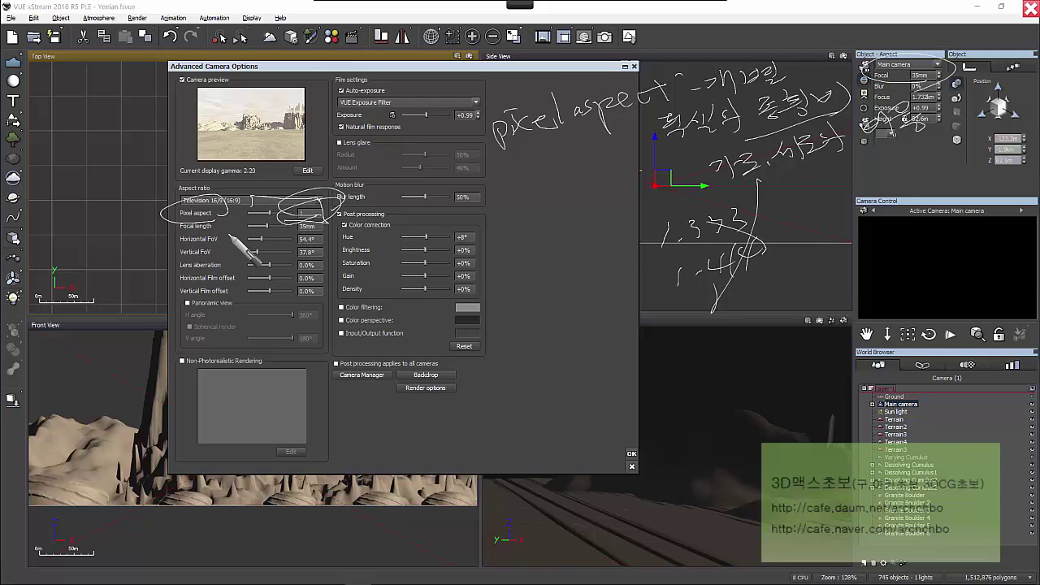
pyautogui.moveTo(524, 7)
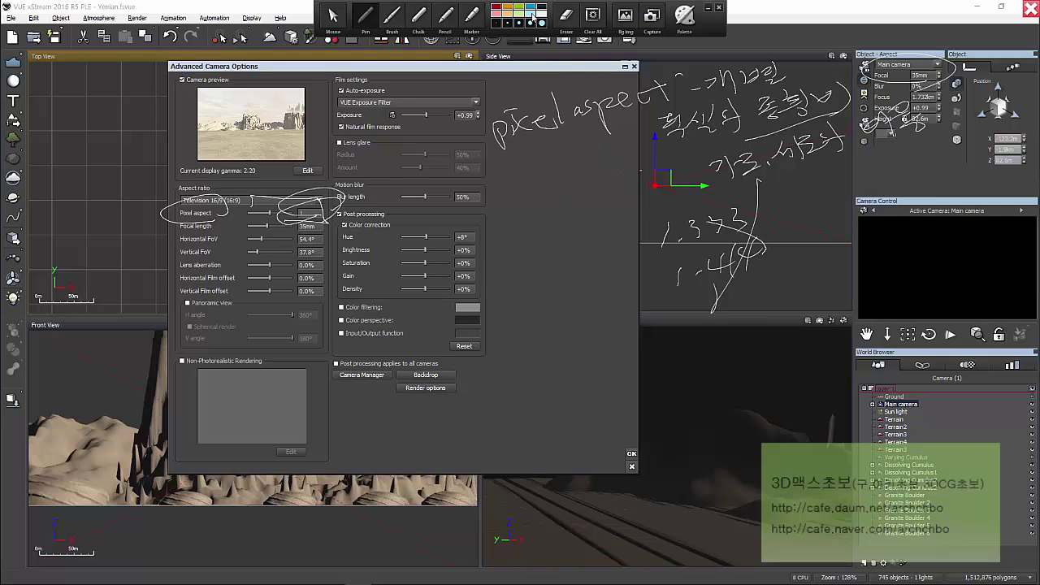
pyautogui.click(592, 23)
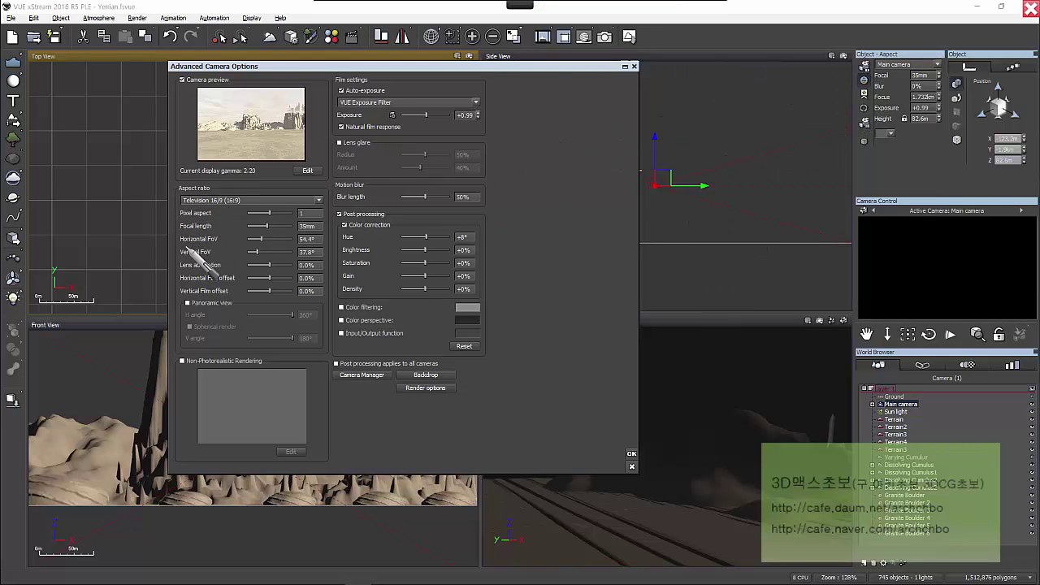
# Underline Horizontal FoV and Vertical FoV, handwrite notes on the camera's horizontal and vertical viewing angles, and leave pen mode.
pyautogui.moveTo(175, 242); pyautogui.dragTo(221, 241)
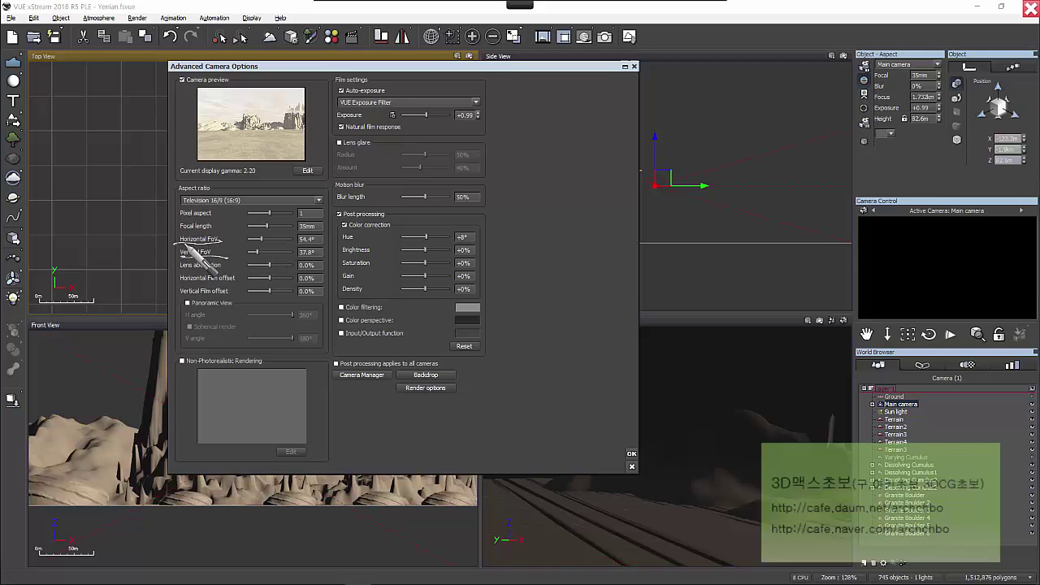
pyautogui.moveTo(180, 255); pyautogui.dragTo(230, 253)
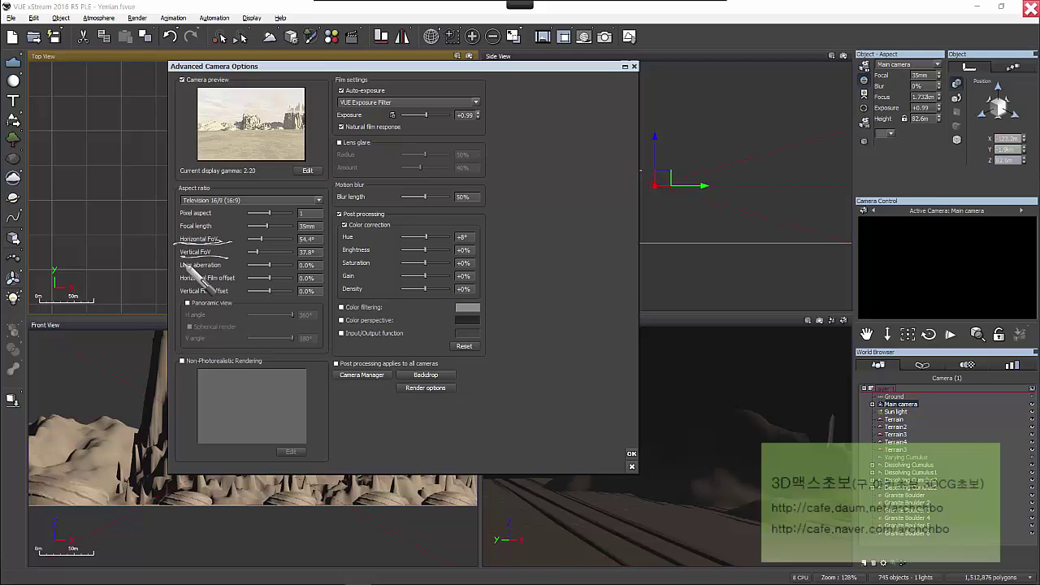
pyautogui.moveTo(528, 128)
pyautogui.mouseDown()
pyautogui.moveTo(555, 120)
pyautogui.moveTo(550, 137)
pyautogui.moveTo(536, 134)
pyautogui.moveTo(547, 123)
pyautogui.moveTo(502, 100)
pyautogui.moveTo(524, 108)
pyautogui.moveTo(535, 94)
pyautogui.moveTo(558, 95)
pyautogui.moveTo(588, 66)
pyautogui.moveTo(600, 86)
pyautogui.moveTo(591, 111)
pyautogui.moveTo(618, 102)
pyautogui.moveTo(640, 119)
pyautogui.moveTo(675, 90)
pyautogui.moveTo(673, 123)
pyautogui.mouseUp()
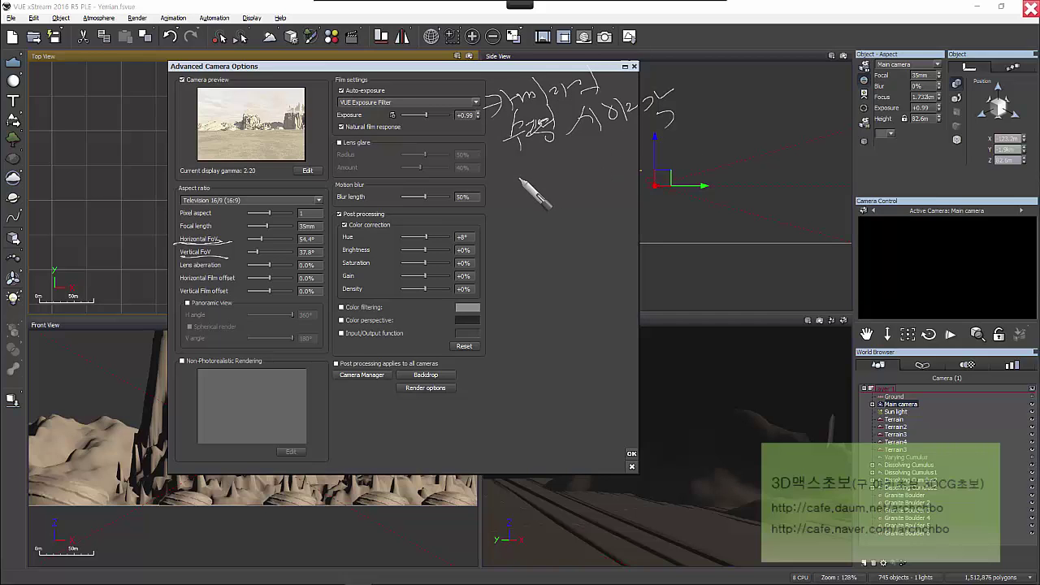
pyautogui.moveTo(524, 171)
pyautogui.mouseDown()
pyautogui.moveTo(539, 198)
pyautogui.moveTo(564, 169)
pyautogui.moveTo(575, 191)
pyautogui.moveTo(591, 170)
pyautogui.moveTo(638, 174)
pyautogui.moveTo(679, 148)
pyautogui.moveTo(709, 189)
pyautogui.mouseUp()
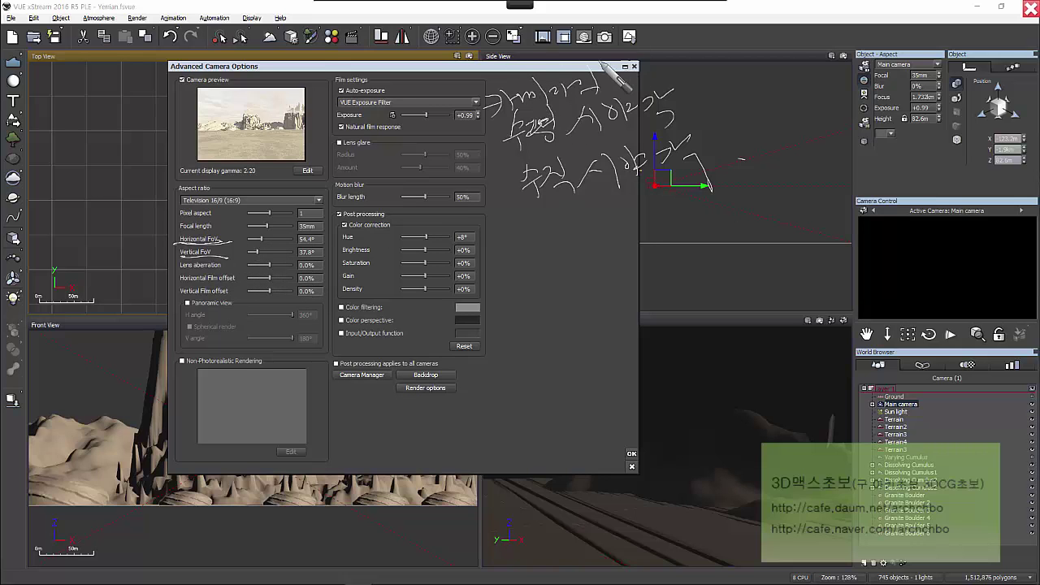
pyautogui.moveTo(735, 58); pyautogui.dragTo(806, 57)
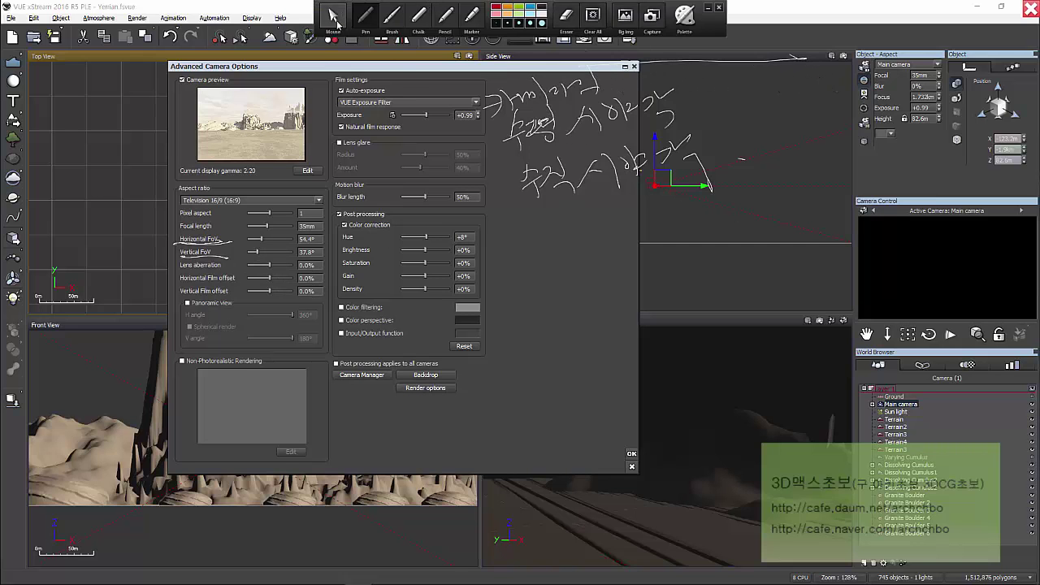
pyautogui.press('Escape')
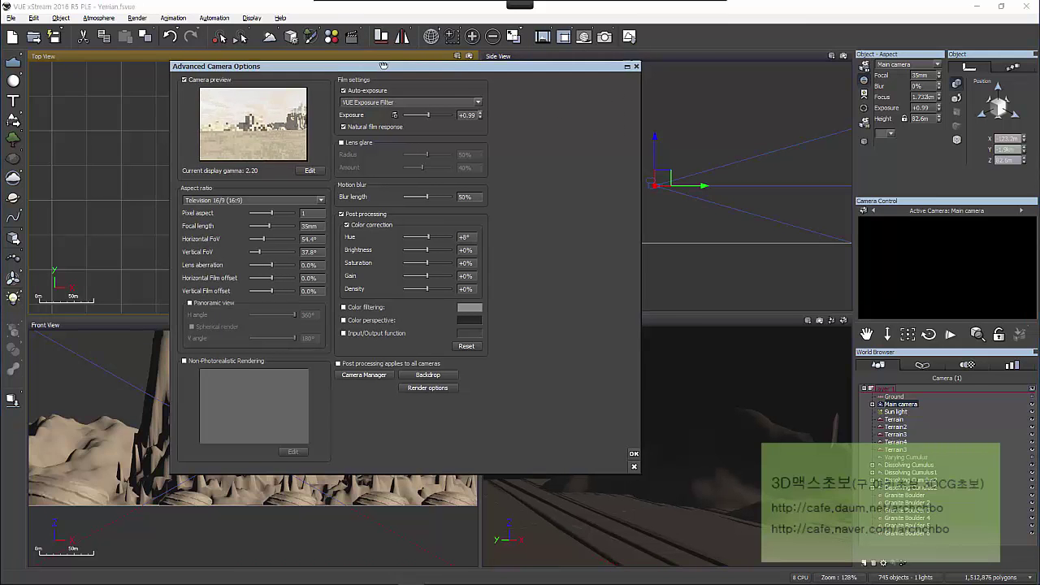
# Reposition the Advanced Camera Options dialog over the Top and Front views.
pyautogui.moveTo(376, 66); pyautogui.dragTo(248, 76)
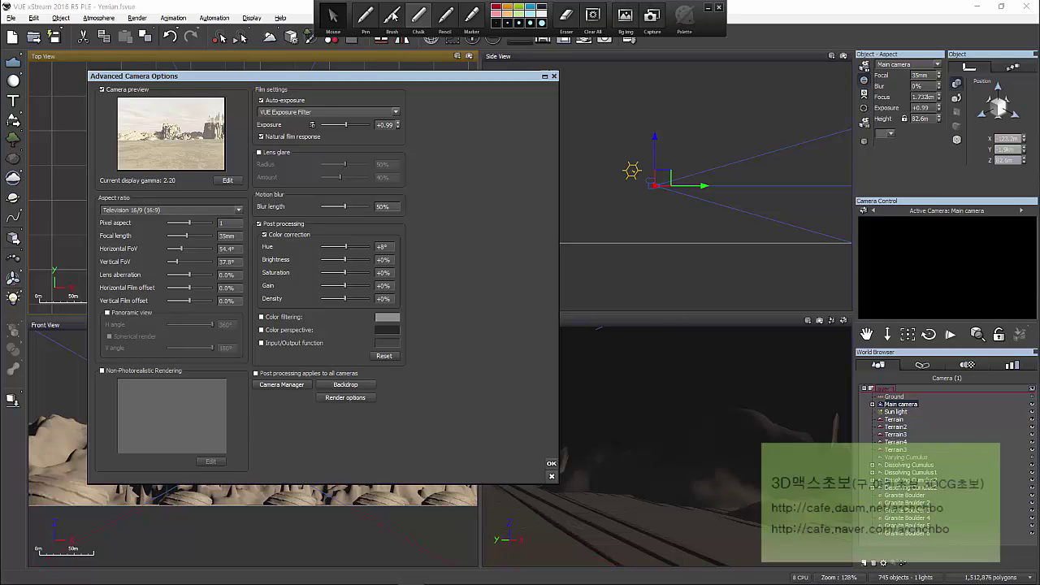
pyautogui.moveTo(318, 75); pyautogui.dragTo(367, 61)
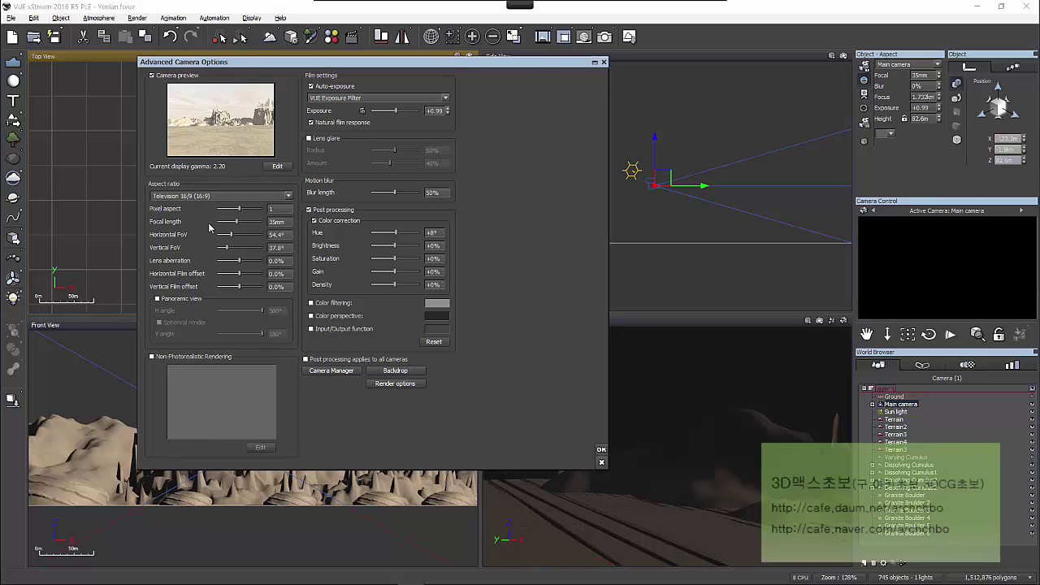
# Underline the Lens aberration setting and handwrite a circled note describing it as the camera lens aberration ratio.
pyautogui.moveTo(332, 11)
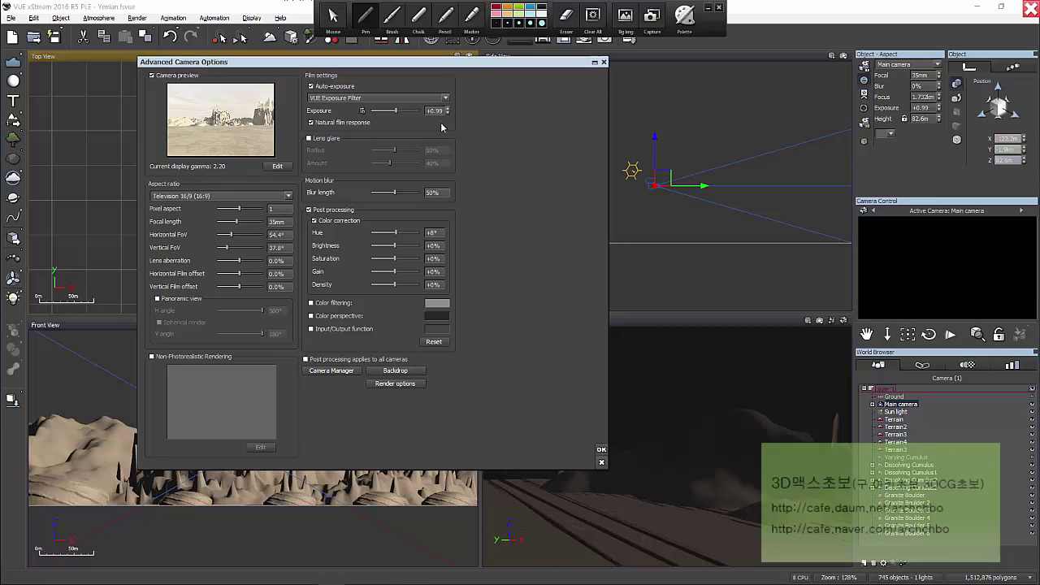
pyautogui.moveTo(141, 268)
pyautogui.mouseDown()
pyautogui.moveTo(165, 284)
pyautogui.moveTo(243, 256)
pyautogui.mouseUp()
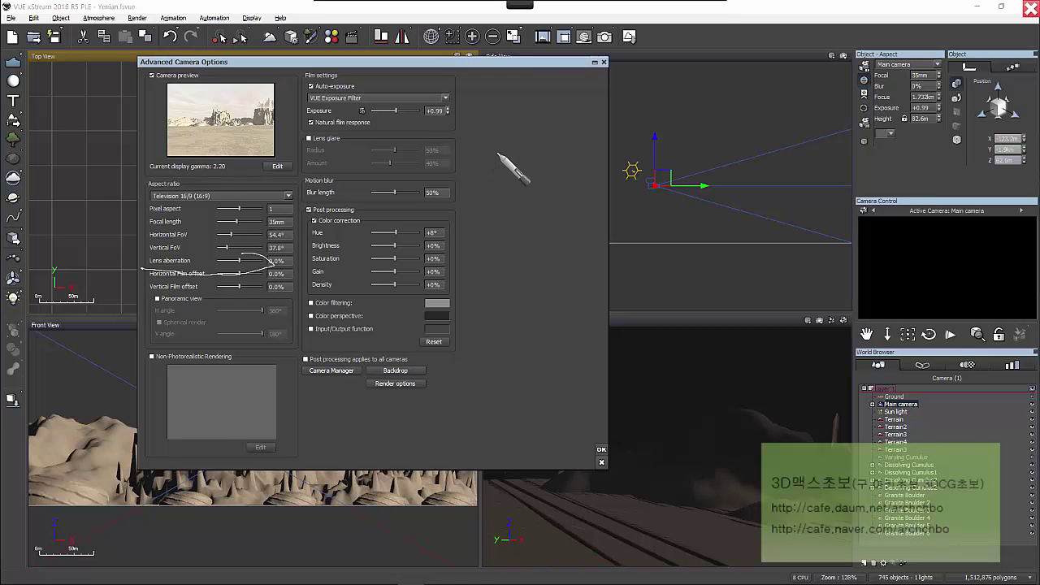
pyautogui.moveTo(465, 153)
pyautogui.mouseDown()
pyautogui.moveTo(488, 166)
pyautogui.moveTo(517, 140)
pyautogui.moveTo(541, 146)
pyautogui.moveTo(558, 117)
pyautogui.moveTo(550, 148)
pyautogui.moveTo(603, 134)
pyautogui.moveTo(625, 111)
pyautogui.moveTo(611, 143)
pyautogui.moveTo(632, 121)
pyautogui.moveTo(658, 133)
pyautogui.moveTo(692, 104)
pyautogui.moveTo(706, 117)
pyautogui.moveTo(729, 104)
pyautogui.moveTo(758, 116)
pyautogui.moveTo(803, 85)
pyautogui.moveTo(818, 93)
pyautogui.moveTo(845, 71)
pyautogui.moveTo(867, 91)
pyautogui.mouseUp()
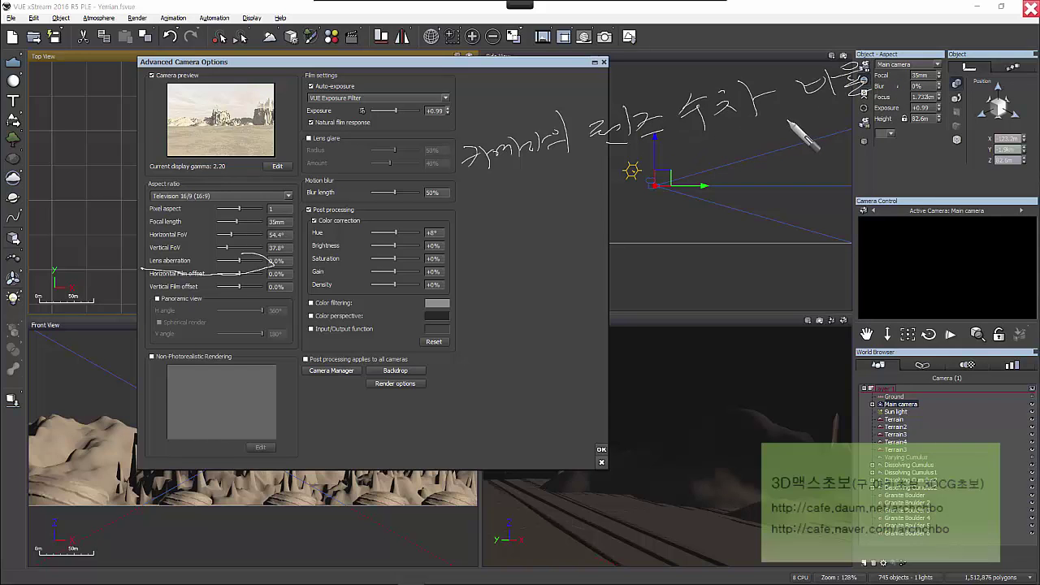
pyautogui.moveTo(661, 144); pyautogui.dragTo(782, 118)
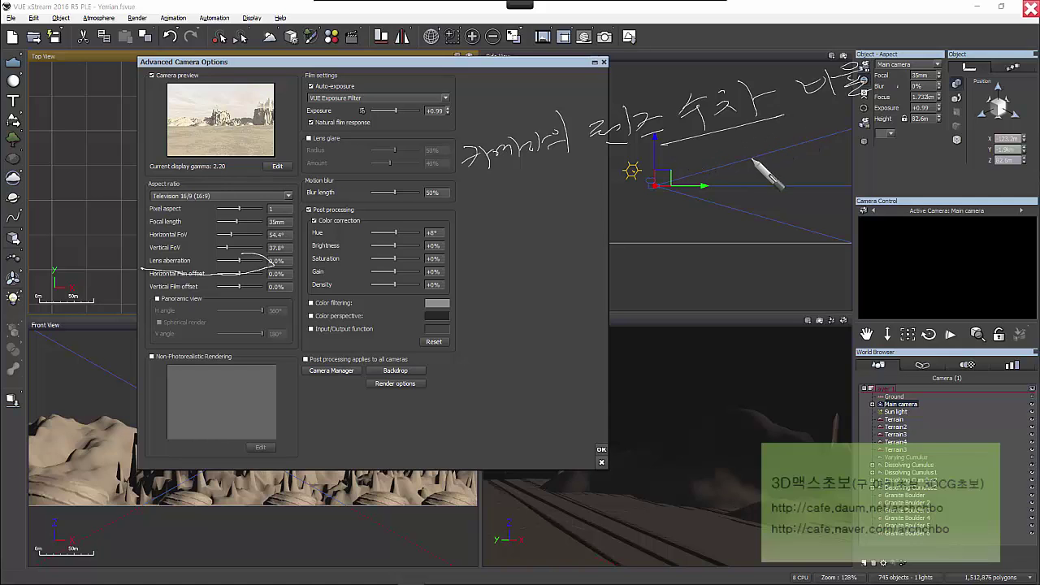
pyautogui.moveTo(705, 156)
pyautogui.mouseDown()
pyautogui.moveTo(715, 170)
pyautogui.moveTo(735, 154)
pyautogui.moveTo(732, 166)
pyautogui.moveTo(766, 170)
pyautogui.moveTo(817, 157)
pyautogui.mouseUp()
pyautogui.moveTo(650, 175)
pyautogui.mouseDown()
pyautogui.moveTo(805, 173)
pyautogui.moveTo(791, 185)
pyautogui.mouseUp()
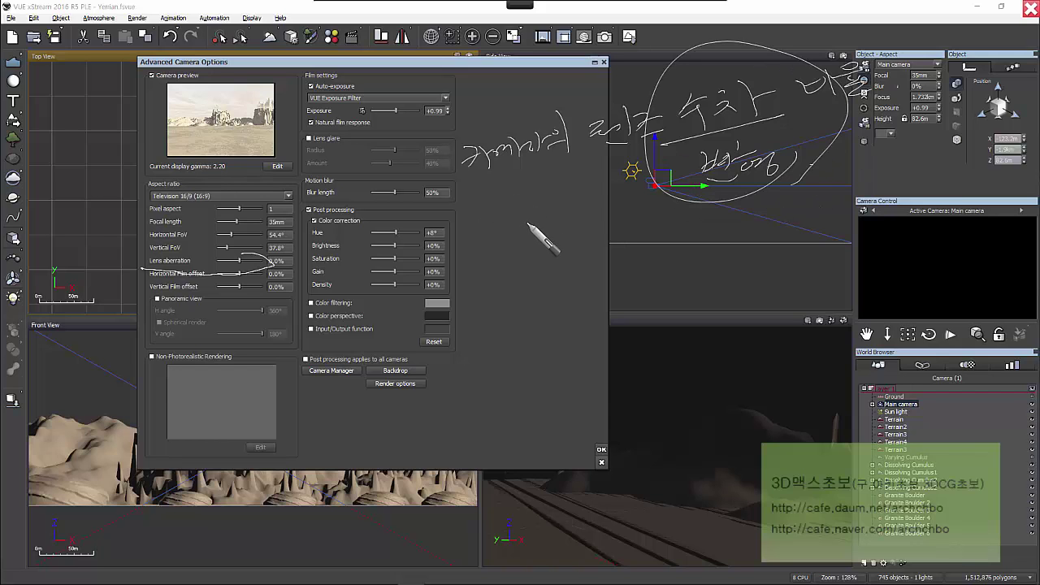
# Handwrite notes comparing convex and concave lenses and the effects of opposite-sign lens aberration values.
pyautogui.moveTo(490, 224)
pyautogui.mouseDown()
pyautogui.moveTo(523, 240)
pyautogui.moveTo(555, 211)
pyautogui.moveTo(556, 231)
pyautogui.moveTo(573, 210)
pyautogui.moveTo(576, 224)
pyautogui.moveTo(620, 219)
pyautogui.mouseUp()
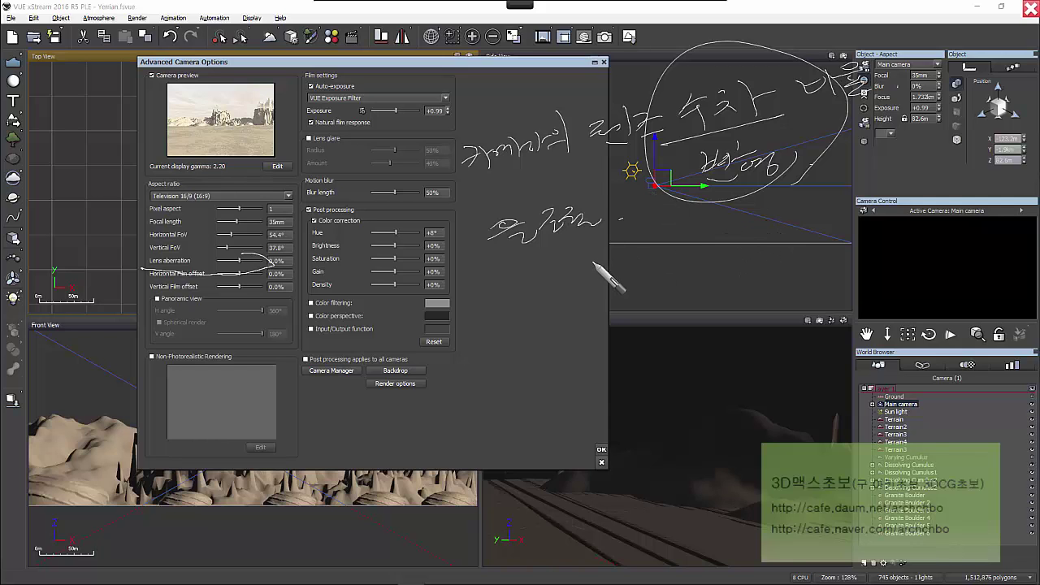
pyautogui.moveTo(553, 271)
pyautogui.mouseDown()
pyautogui.moveTo(570, 320)
pyautogui.moveTo(589, 261)
pyautogui.moveTo(585, 273)
pyautogui.moveTo(595, 272)
pyautogui.moveTo(620, 245)
pyautogui.moveTo(613, 262)
pyautogui.moveTo(677, 228)
pyautogui.moveTo(669, 253)
pyautogui.moveTo(702, 229)
pyautogui.moveTo(725, 237)
pyautogui.mouseUp()
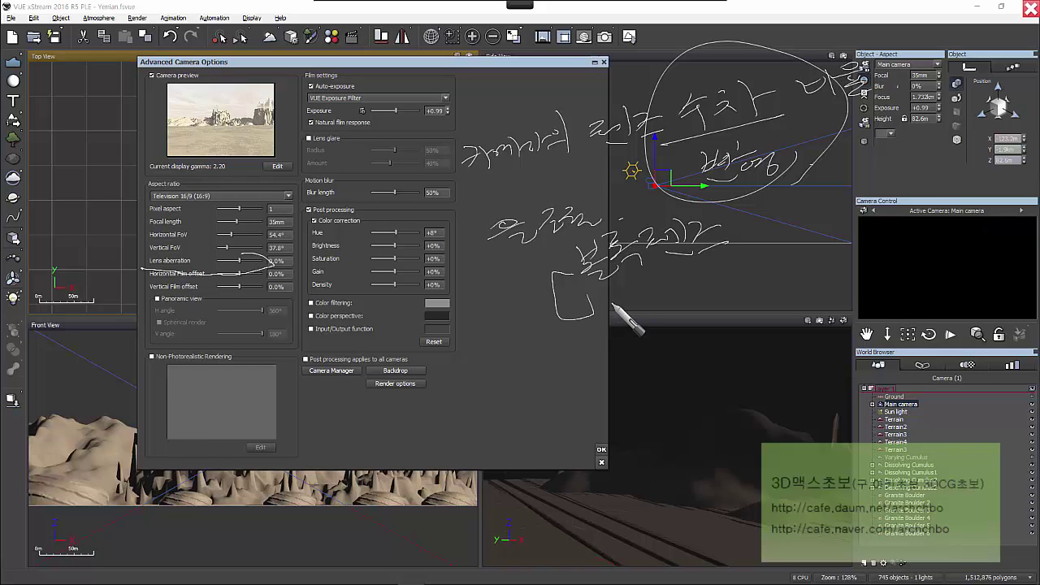
pyautogui.moveTo(599, 298)
pyautogui.mouseDown()
pyautogui.moveTo(623, 322)
pyautogui.moveTo(641, 292)
pyautogui.moveTo(665, 322)
pyautogui.moveTo(682, 286)
pyautogui.moveTo(679, 299)
pyautogui.moveTo(711, 273)
pyautogui.moveTo(737, 300)
pyautogui.mouseUp()
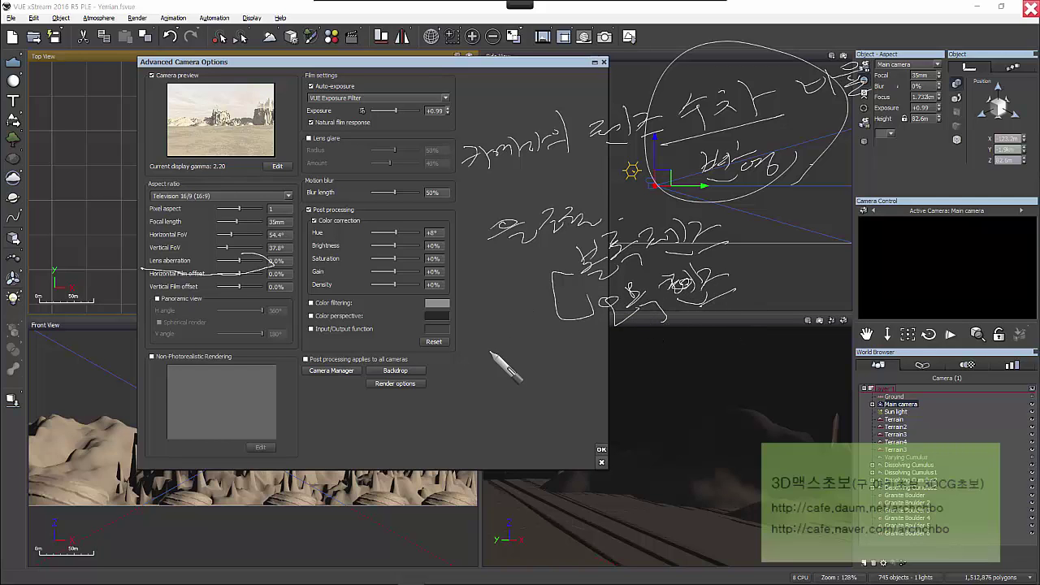
pyautogui.moveTo(395, 400); pyautogui.dragTo(407, 407)
pyautogui.moveTo(420, 406)
pyautogui.mouseDown()
pyautogui.moveTo(452, 402)
pyautogui.moveTo(466, 407)
pyautogui.moveTo(479, 384)
pyautogui.moveTo(483, 405)
pyautogui.moveTo(492, 390)
pyautogui.moveTo(503, 397)
pyautogui.moveTo(542, 372)
pyautogui.moveTo(556, 397)
pyautogui.moveTo(570, 374)
pyautogui.moveTo(555, 389)
pyautogui.moveTo(585, 383)
pyautogui.moveTo(582, 367)
pyautogui.moveTo(595, 374)
pyautogui.moveTo(608, 362)
pyautogui.moveTo(625, 375)
pyautogui.moveTo(635, 347)
pyautogui.moveTo(631, 366)
pyautogui.moveTo(651, 362)
pyautogui.moveTo(653, 338)
pyautogui.moveTo(653, 354)
pyautogui.moveTo(683, 338)
pyautogui.moveTo(715, 348)
pyautogui.mouseUp()
pyautogui.moveTo(445, 453)
pyautogui.mouseDown()
pyautogui.moveTo(457, 465)
pyautogui.moveTo(520, 452)
pyautogui.moveTo(540, 463)
pyautogui.moveTo(558, 415)
pyautogui.moveTo(586, 442)
pyautogui.moveTo(630, 406)
pyautogui.moveTo(650, 410)
pyautogui.moveTo(657, 425)
pyautogui.moveTo(654, 402)
pyautogui.moveTo(662, 412)
pyautogui.moveTo(684, 398)
pyautogui.moveTo(726, 404)
pyautogui.moveTo(720, 366)
pyautogui.moveTo(761, 397)
pyautogui.mouseUp()
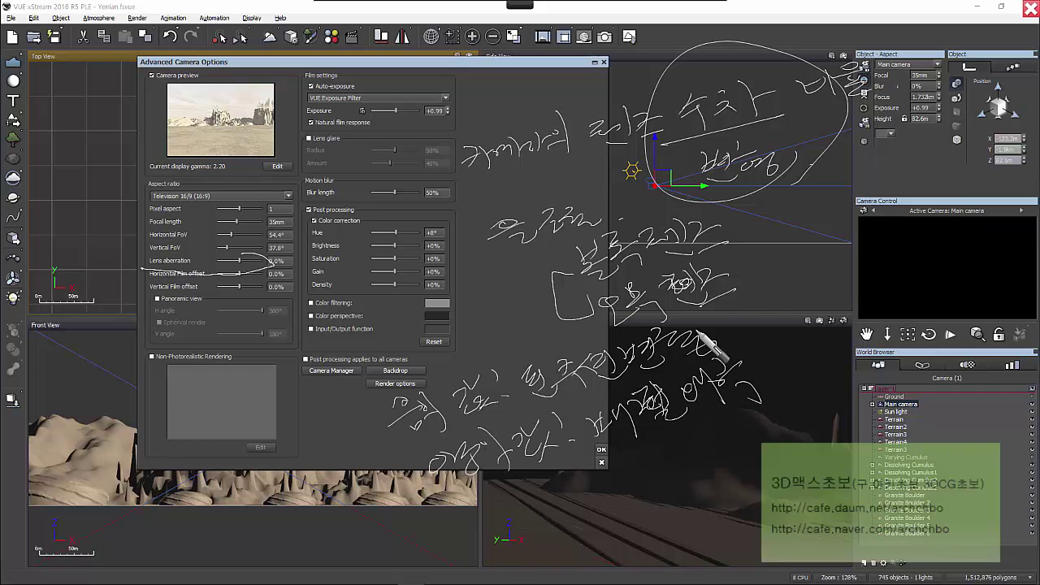
pyautogui.moveTo(697, 335)
pyautogui.mouseDown()
pyautogui.moveTo(743, 310)
pyautogui.moveTo(770, 325)
pyautogui.moveTo(763, 306)
pyautogui.moveTo(790, 295)
pyautogui.moveTo(808, 326)
pyautogui.mouseUp()
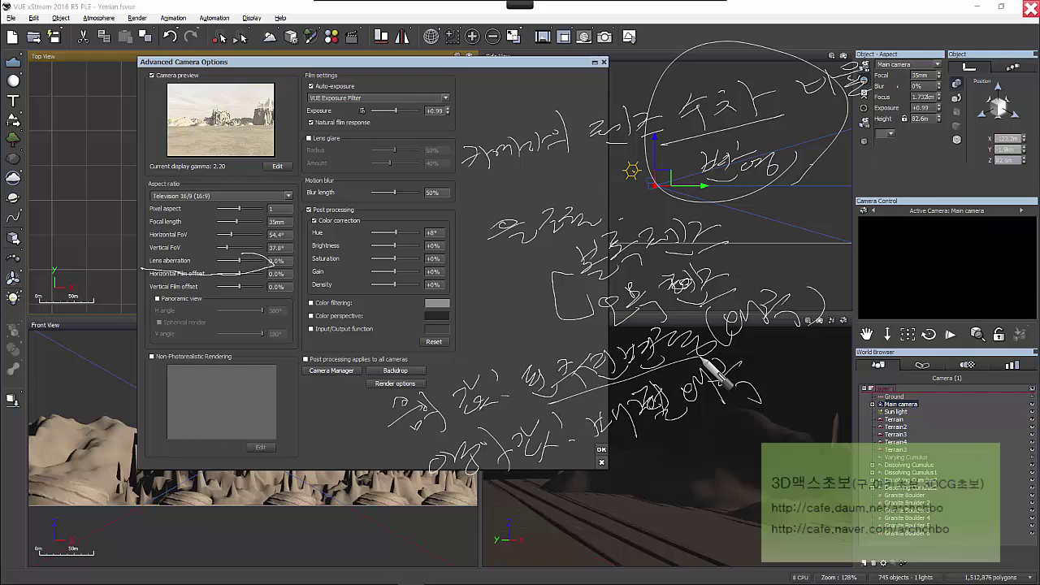
# Underline the last aberration value note, circle the convex lens note, and leave pen mode to remove the annotations.
pyautogui.moveTo(488, 488)
pyautogui.mouseDown()
pyautogui.moveTo(608, 464)
pyautogui.moveTo(658, 435)
pyautogui.moveTo(626, 394)
pyautogui.mouseUp()
pyautogui.moveTo(642, 189)
pyautogui.mouseDown()
pyautogui.moveTo(630, 273)
pyautogui.moveTo(743, 213)
pyautogui.moveTo(663, 247)
pyautogui.mouseUp()
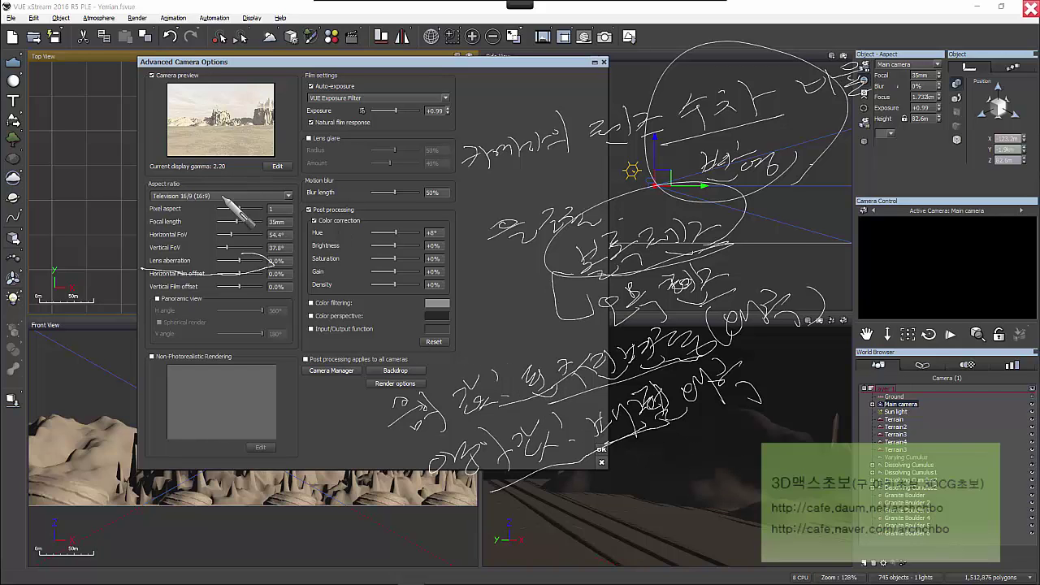
pyautogui.moveTo(493, 4)
pyautogui.click(333, 15)
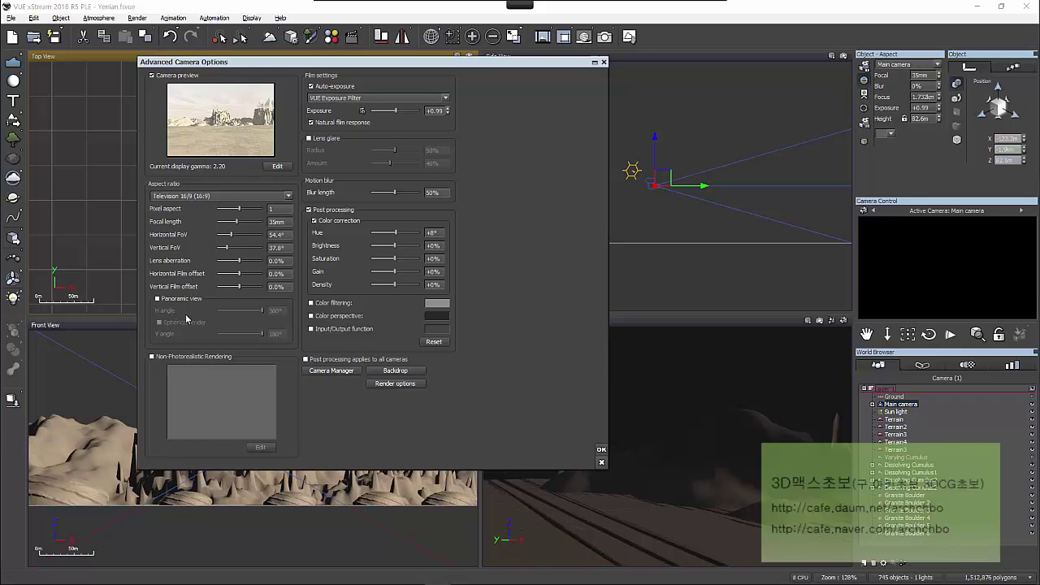
# Enable the Main camera's Panoramic view option and switch it back off.
pyautogui.click(191, 300)
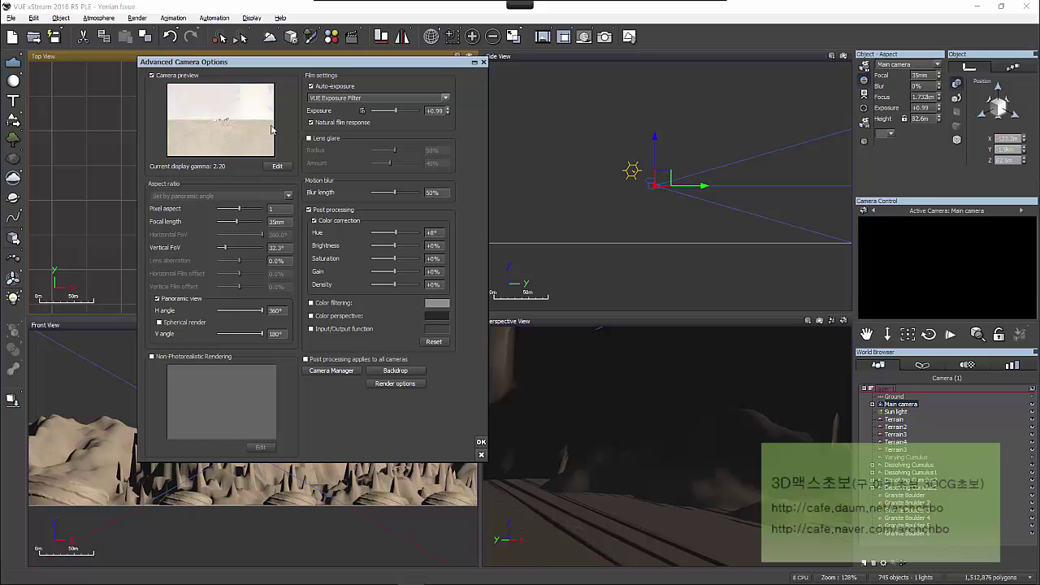
pyautogui.click(187, 299)
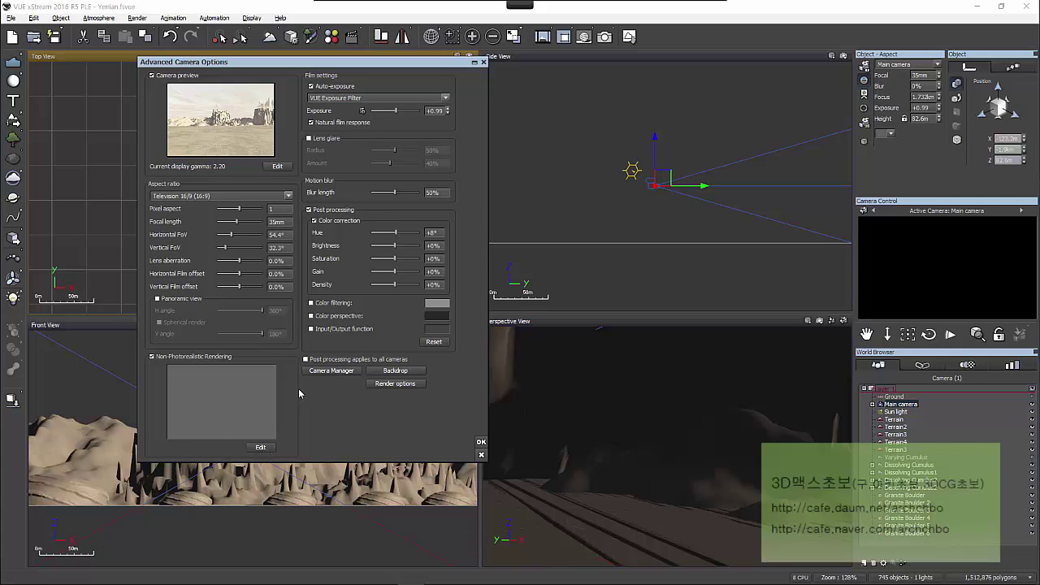
# Customize the Non-Photorealistic Rendering options with the India Ink outline effect and the Drawing 3 shader effect, and accept them.
pyautogui.click(265, 448)
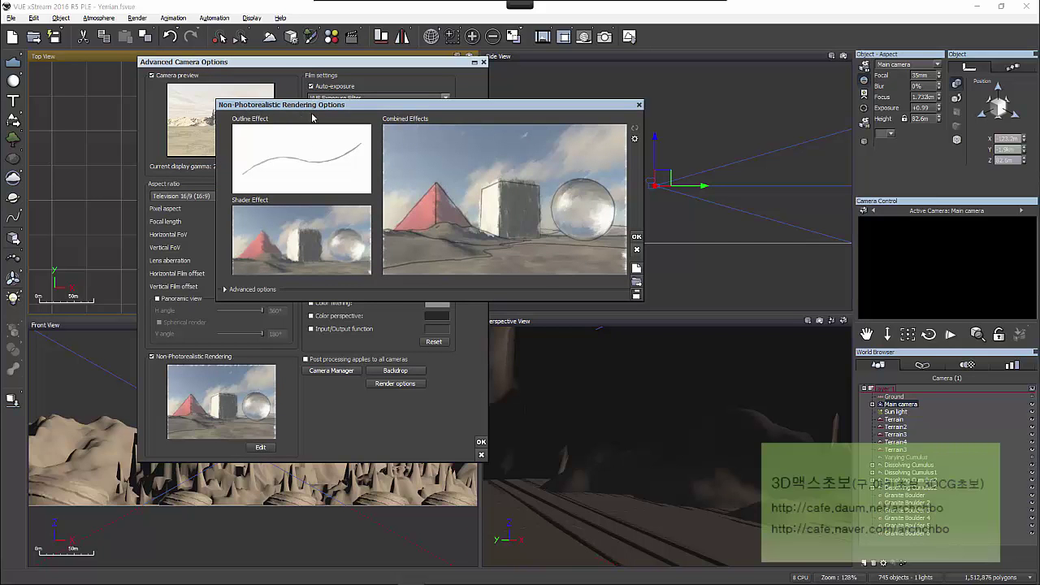
pyautogui.moveTo(328, 105); pyautogui.dragTo(390, 88)
pyautogui.click(382, 172)
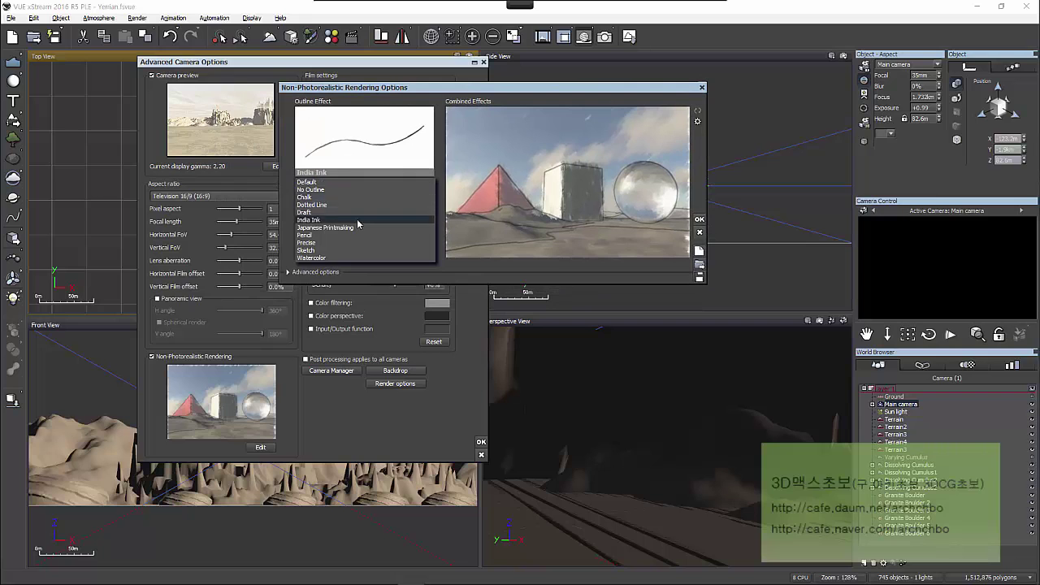
pyautogui.click(357, 221)
pyautogui.click(361, 221)
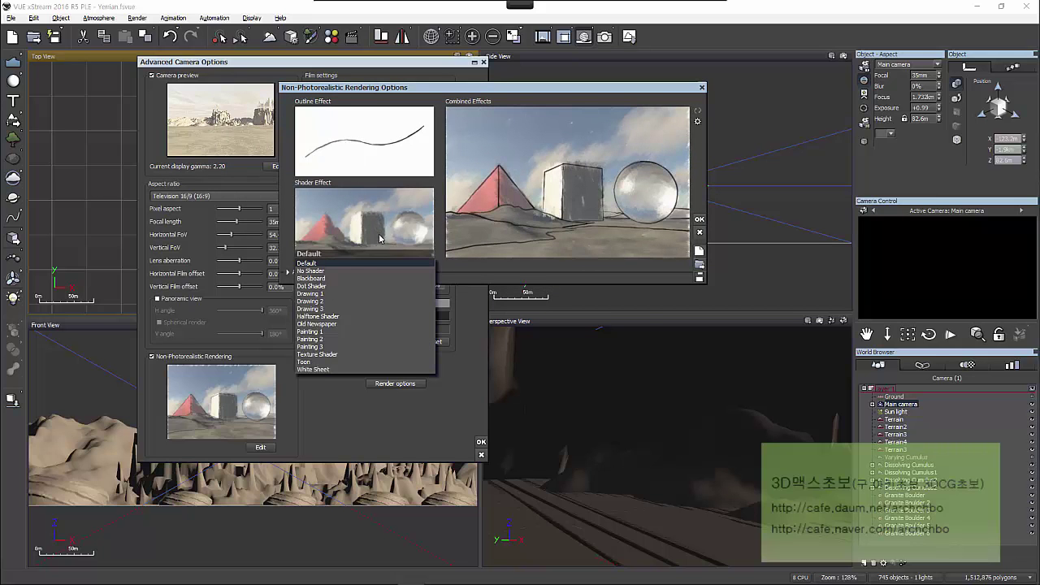
pyautogui.click(355, 308)
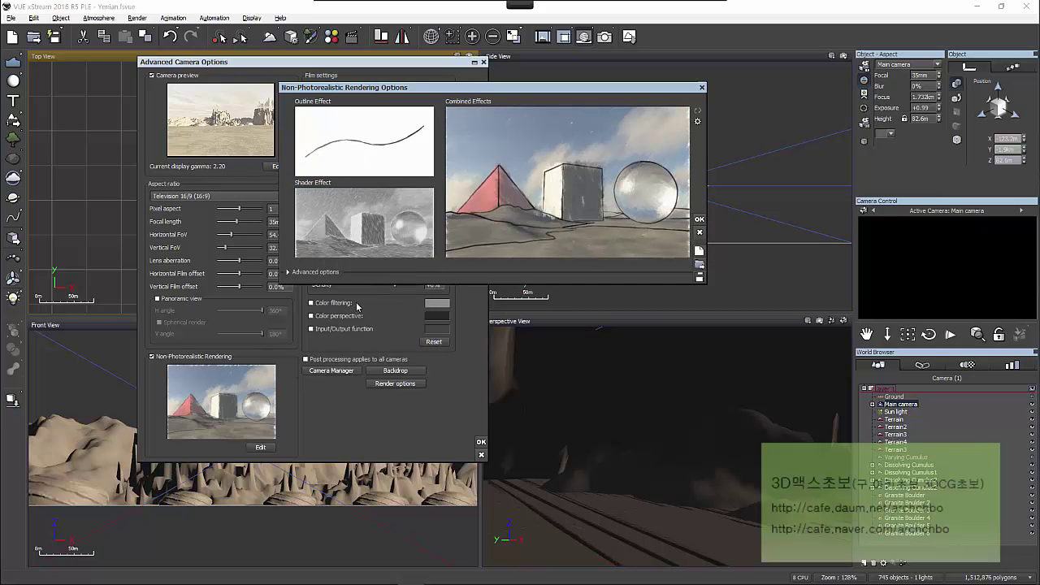
pyautogui.click(698, 219)
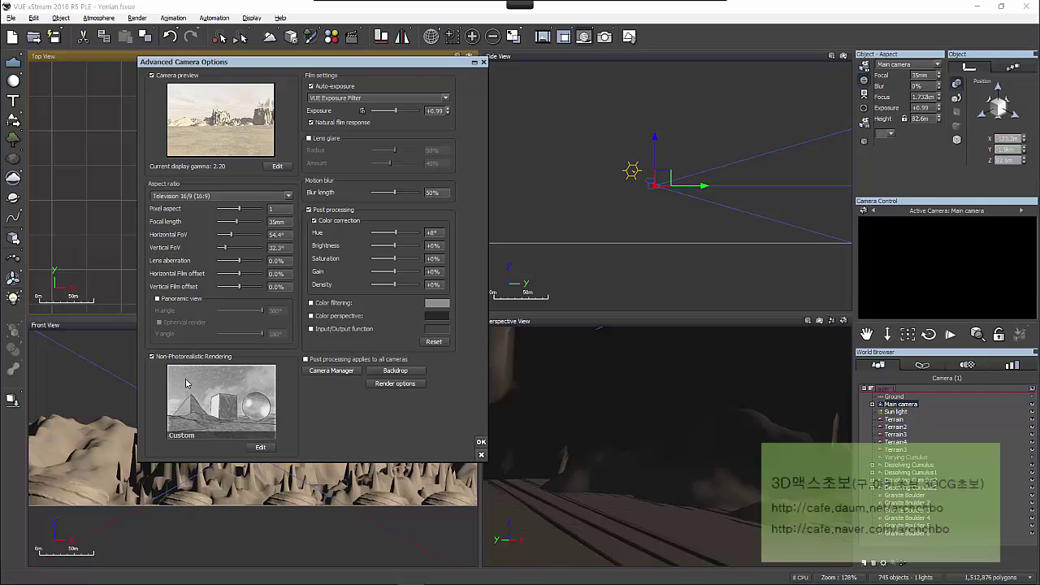
# Disable Non-Photorealistic Rendering for the camera and close the Advanced Camera Options dialog.
pyautogui.click(152, 357)
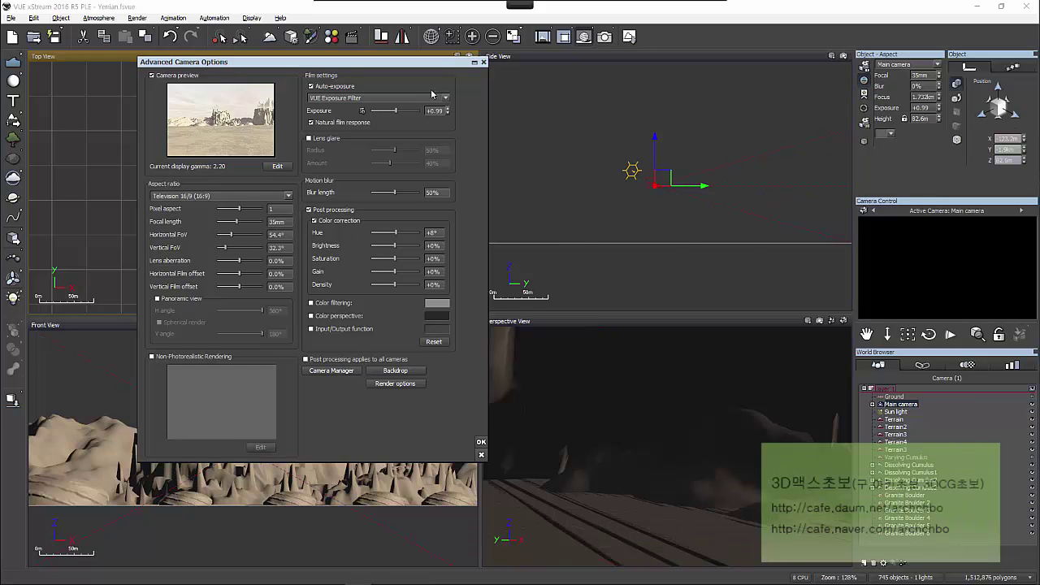
pyautogui.click(483, 62)
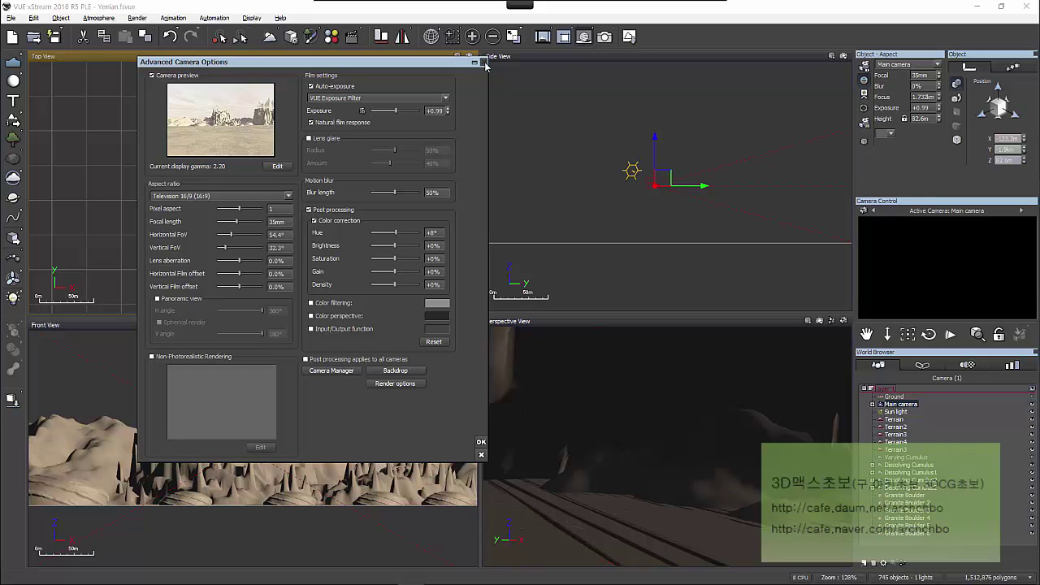